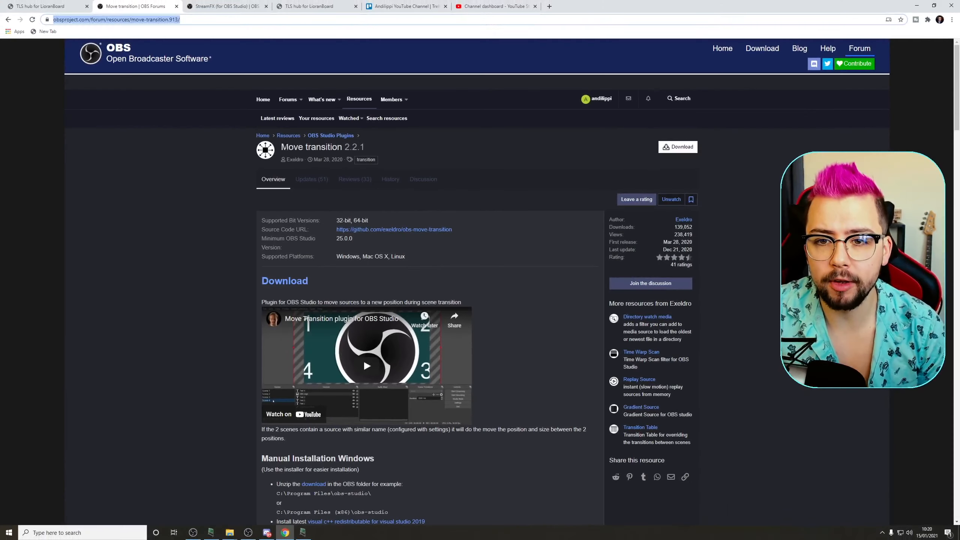
pyautogui.moveTo(288, 146); pyautogui.dragTo(332, 147)
pyautogui.click(333, 148)
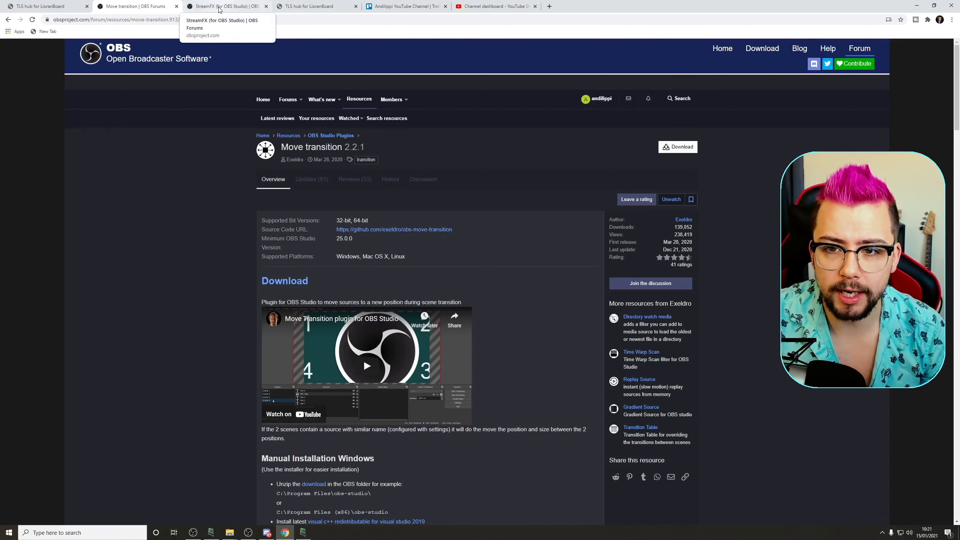
pyautogui.click(229, 5)
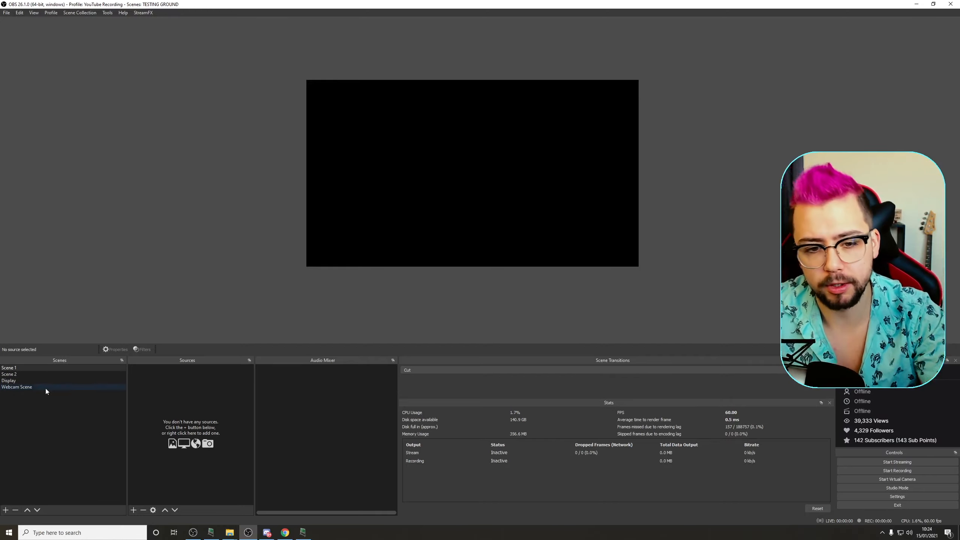
# Step: Go through the existing scenes one by one to review what each contains
pyautogui.click(16, 372)
pyautogui.click(17, 368)
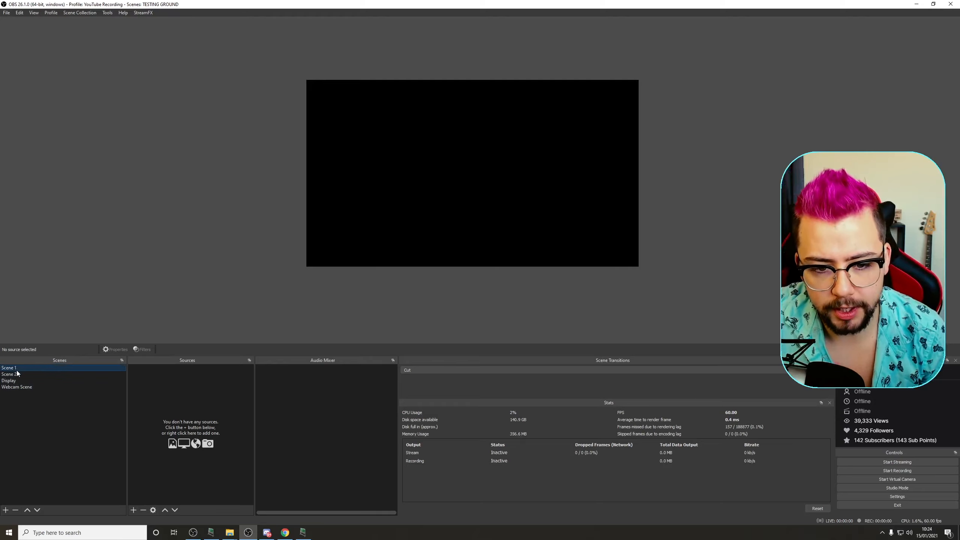
pyautogui.click(17, 374)
pyautogui.click(17, 369)
pyautogui.click(17, 374)
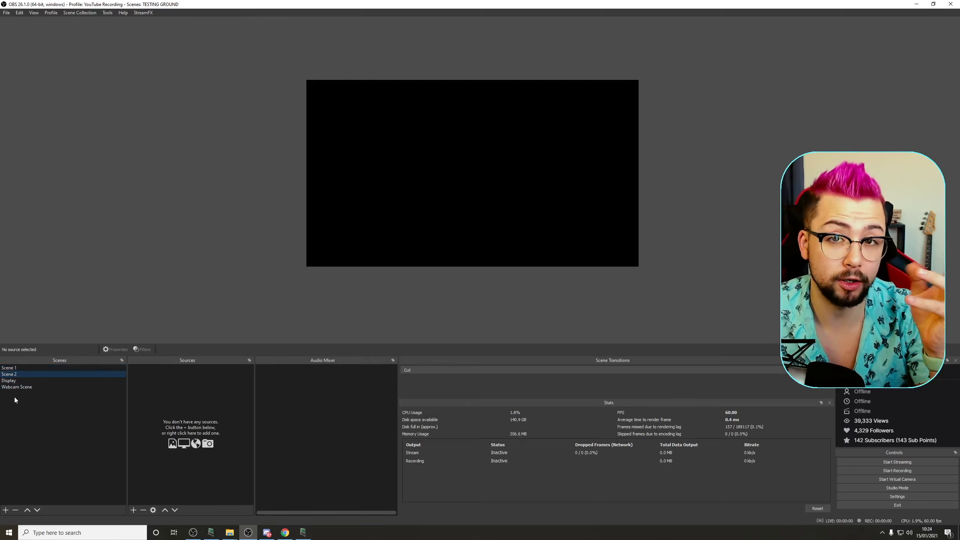
pyautogui.click(15, 382)
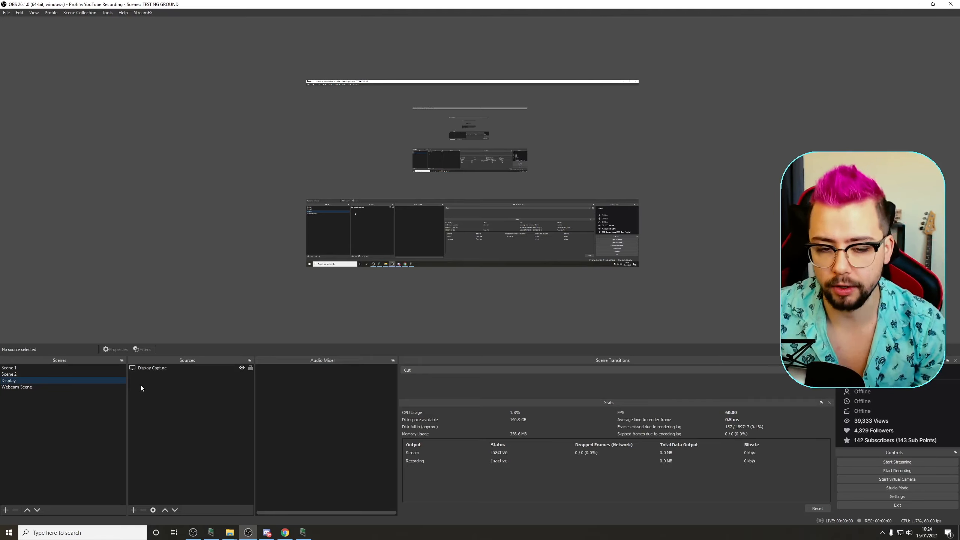
pyautogui.click(19, 387)
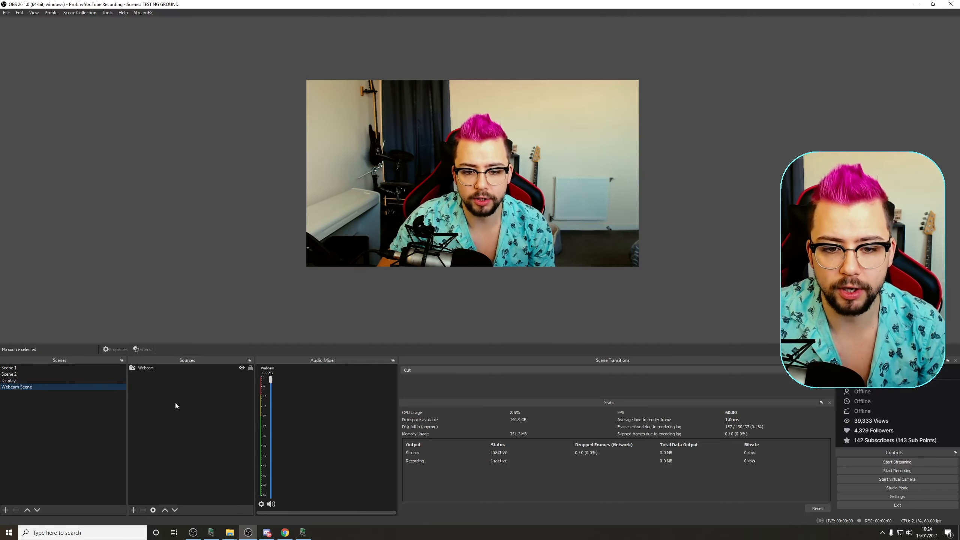
# Step: In Scene 1, add the existing Webcam Scene as a nested scene source
pyautogui.click(15, 371)
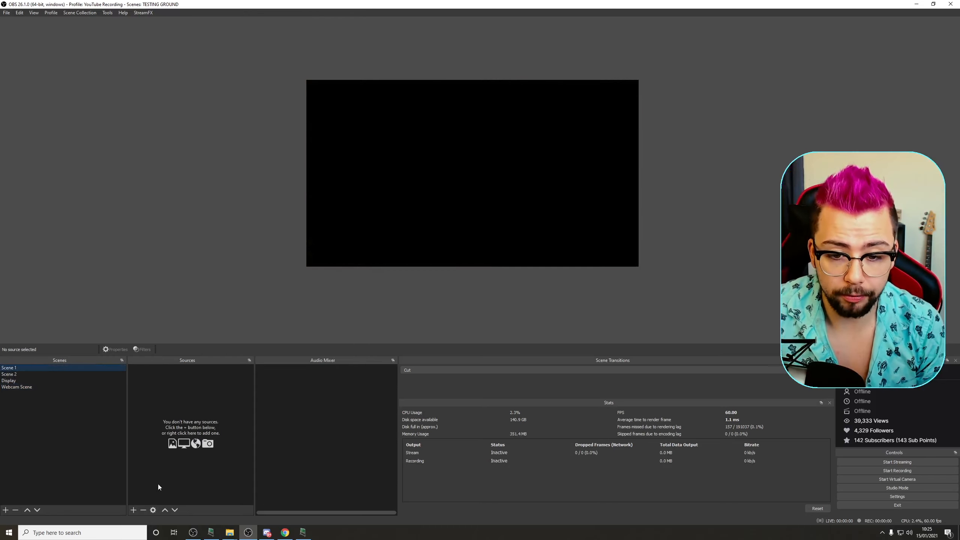
pyautogui.click(132, 510)
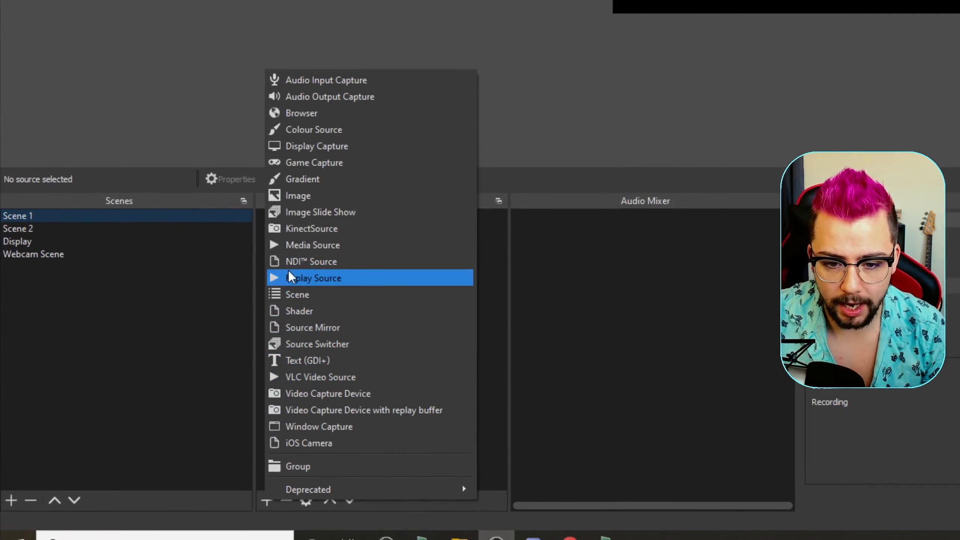
pyautogui.click(297, 294)
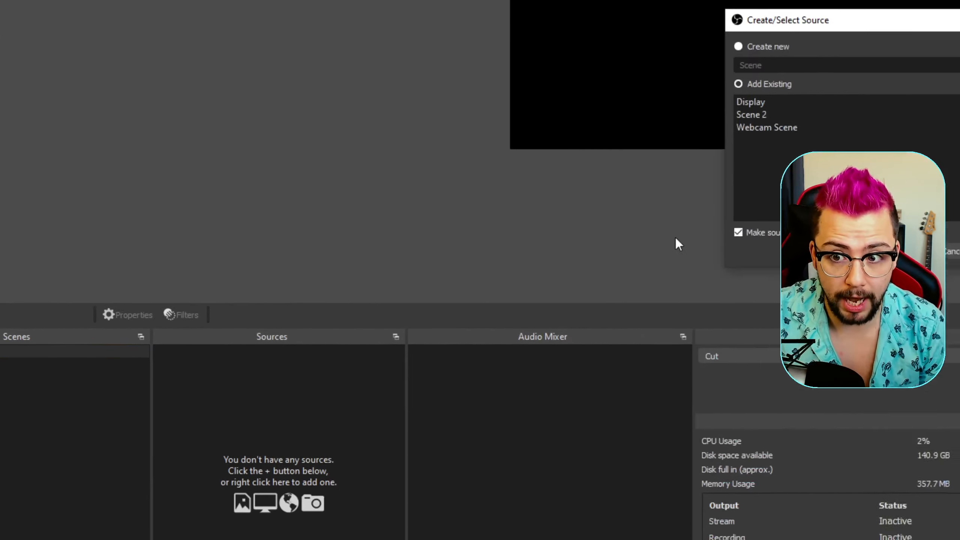
pyautogui.click(783, 128)
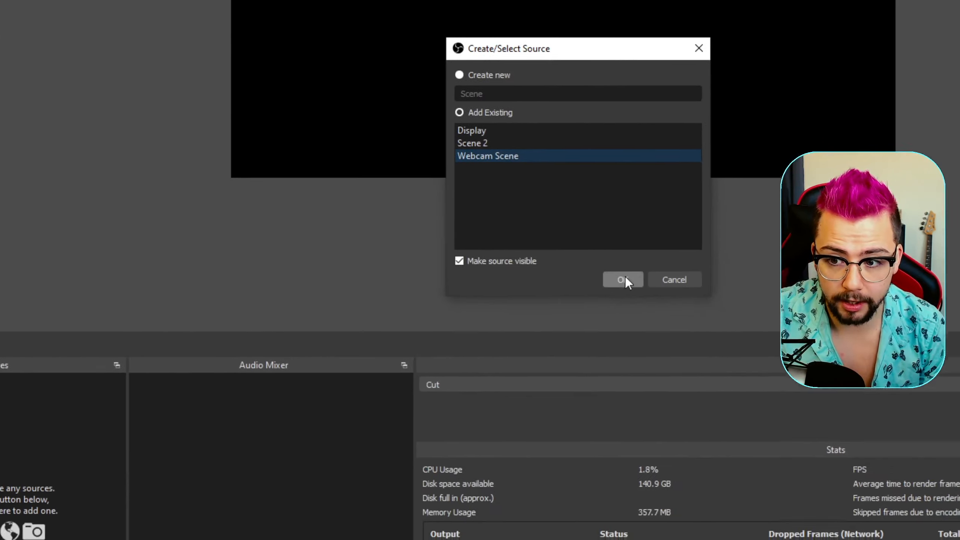
pyautogui.click(627, 281)
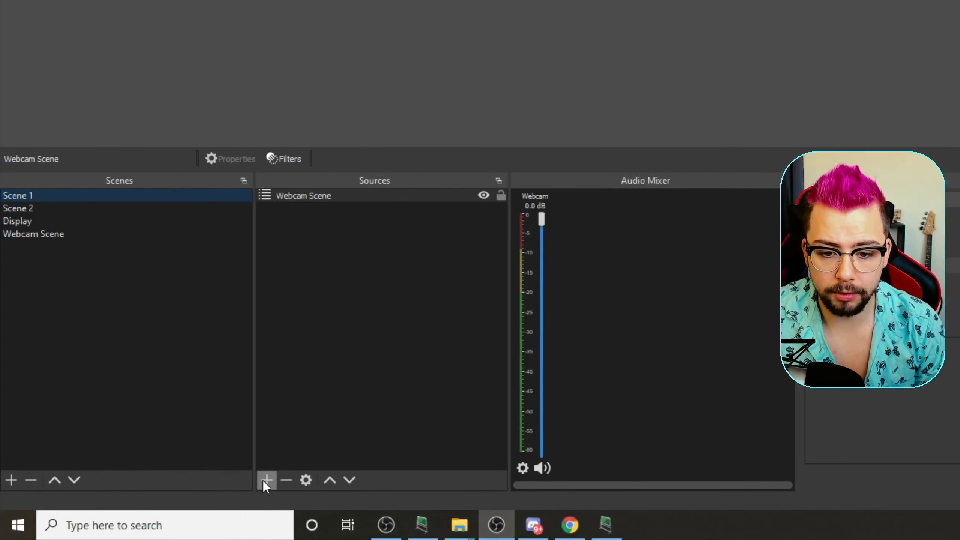
# Step: Add the existing Display scene to Scene 1 as a scene source and order it beneath the Webcam Scene source
pyautogui.click(266, 480)
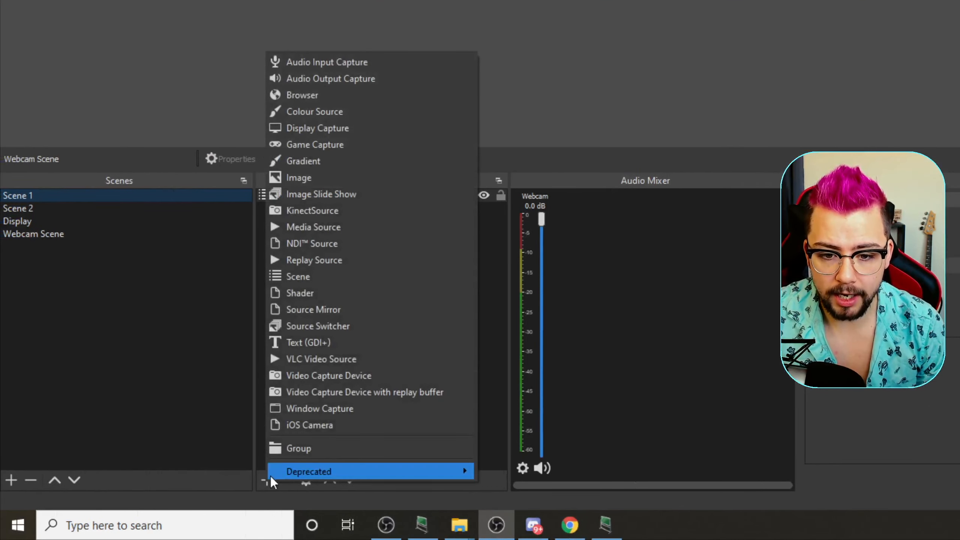
pyautogui.click(286, 278)
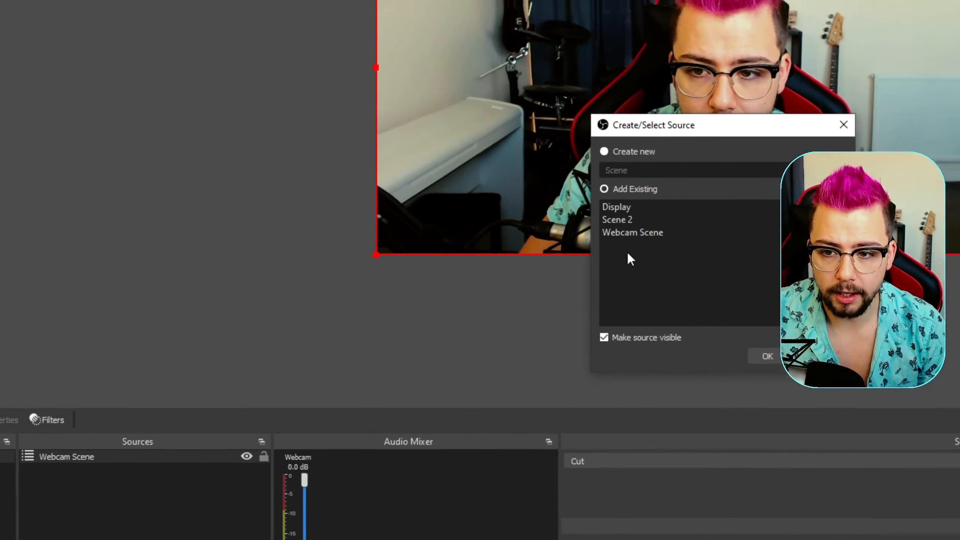
pyautogui.click(606, 273)
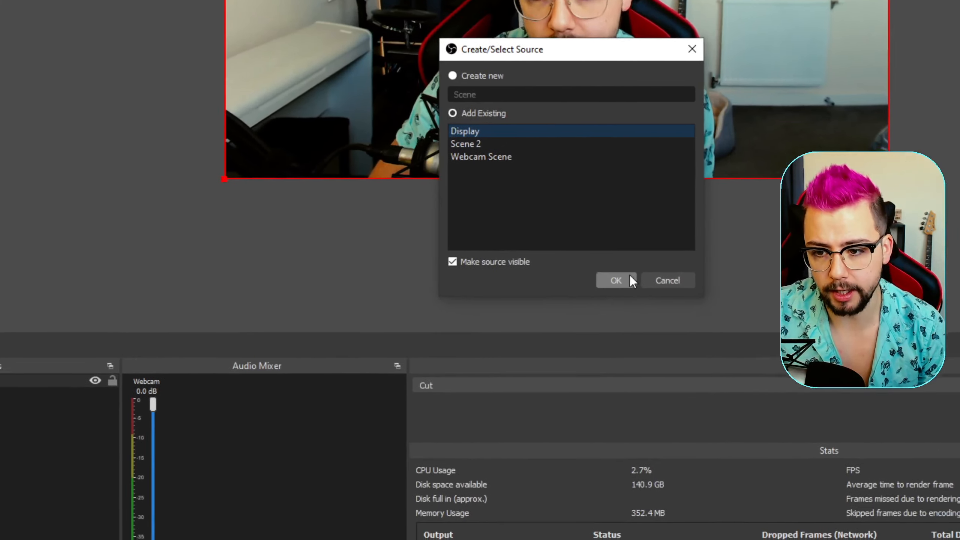
pyautogui.click(630, 277)
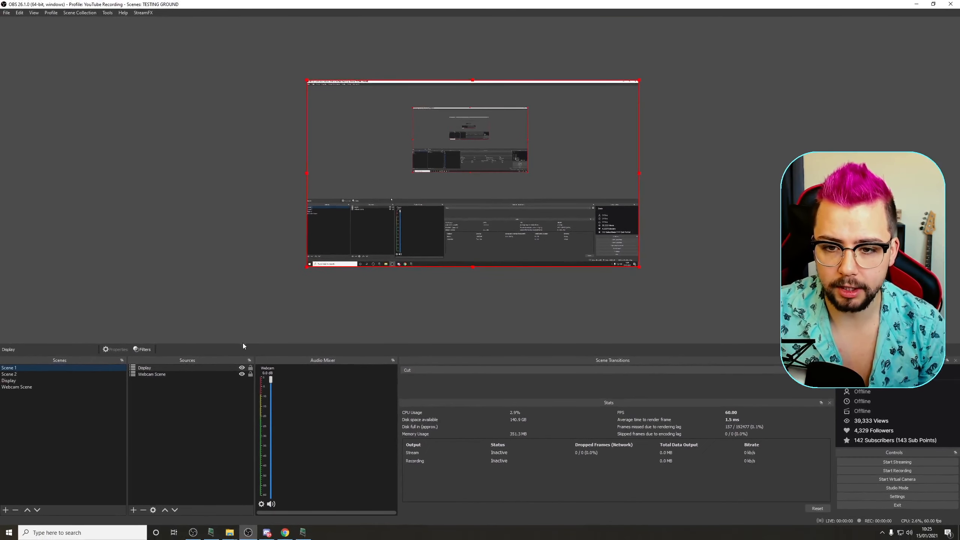
pyautogui.moveTo(153, 370); pyautogui.dragTo(152, 375)
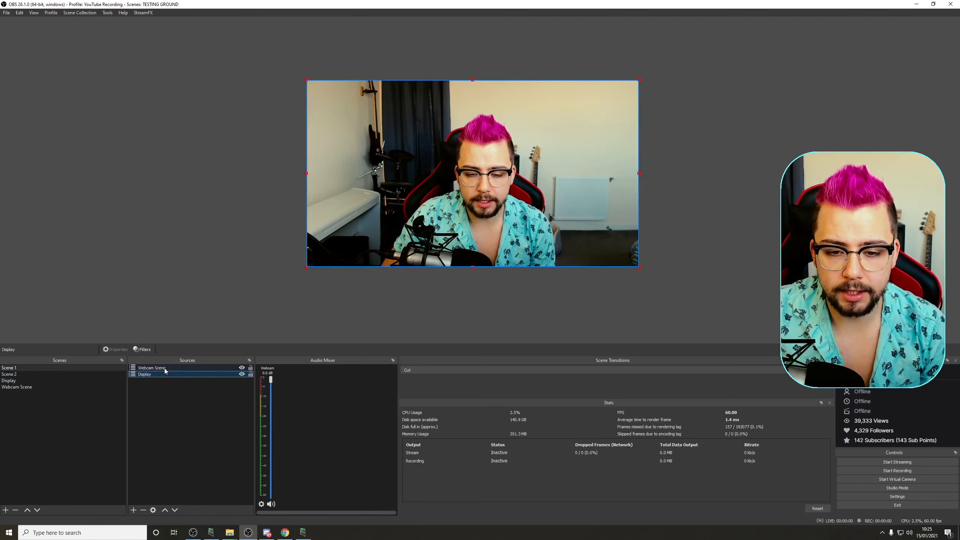
# Step: In Scene 2, add the existing Display scene as a nested scene source
pyautogui.click(14, 375)
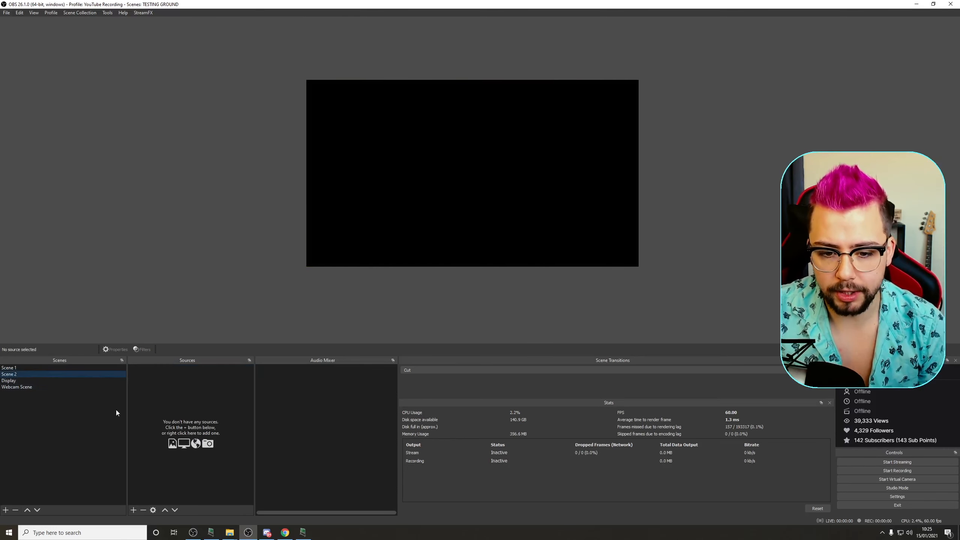
pyautogui.click(133, 511)
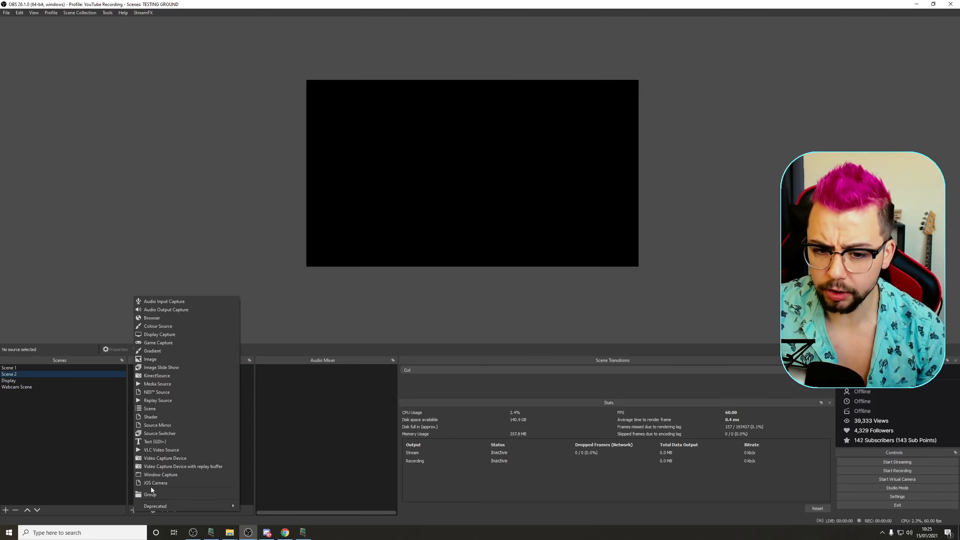
pyautogui.click(149, 409)
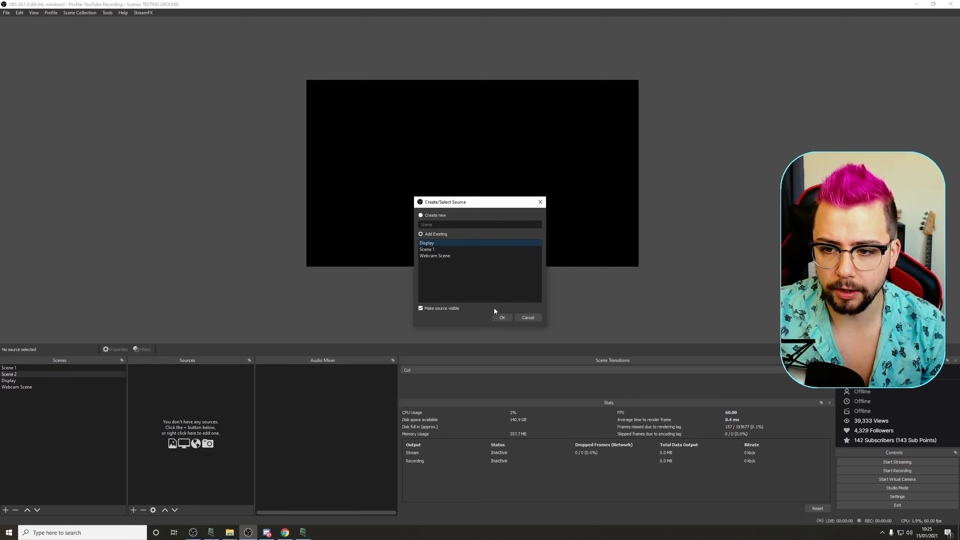
pyautogui.click(502, 317)
# Step: Add the existing Webcam Scene to Scene 2 as a second scene source
pyautogui.click(133, 510)
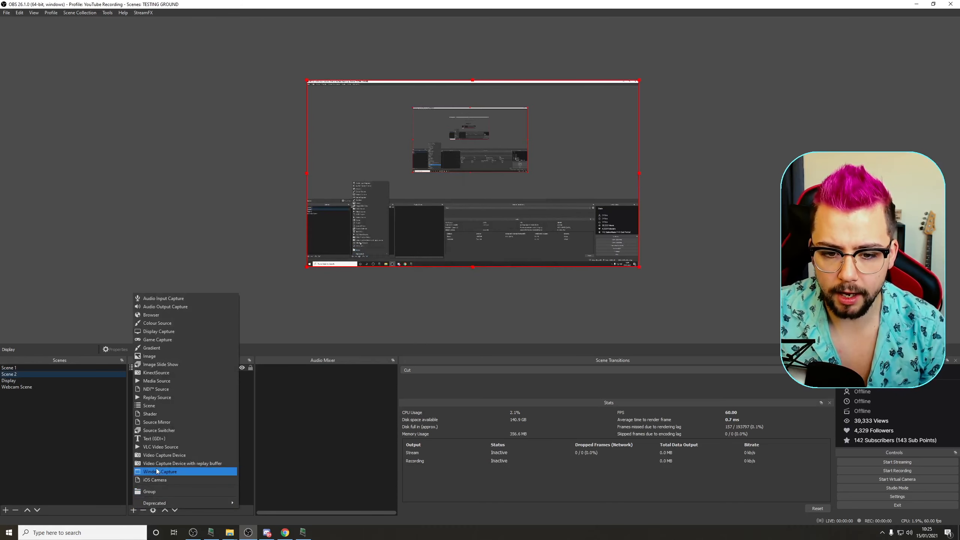
pyautogui.click(153, 405)
pyautogui.click(444, 256)
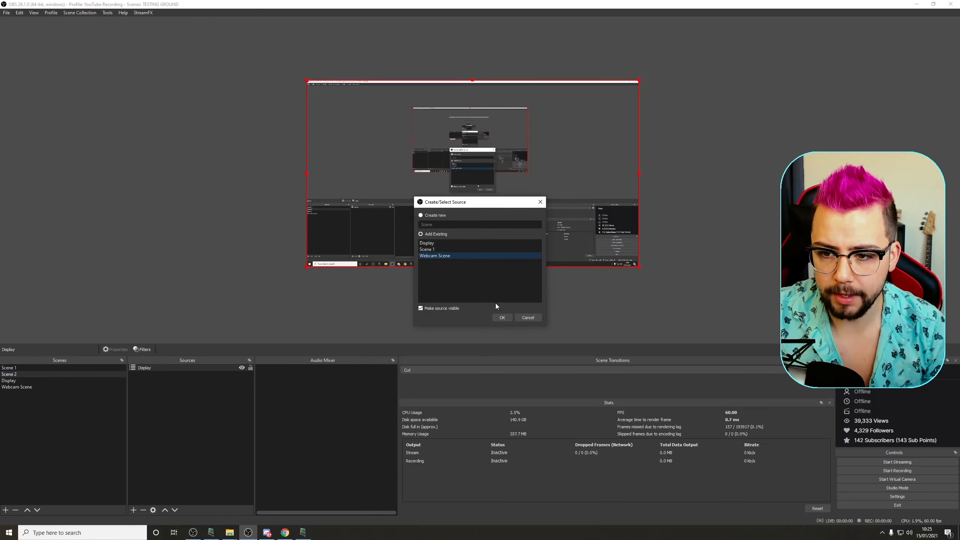
pyautogui.click(502, 317)
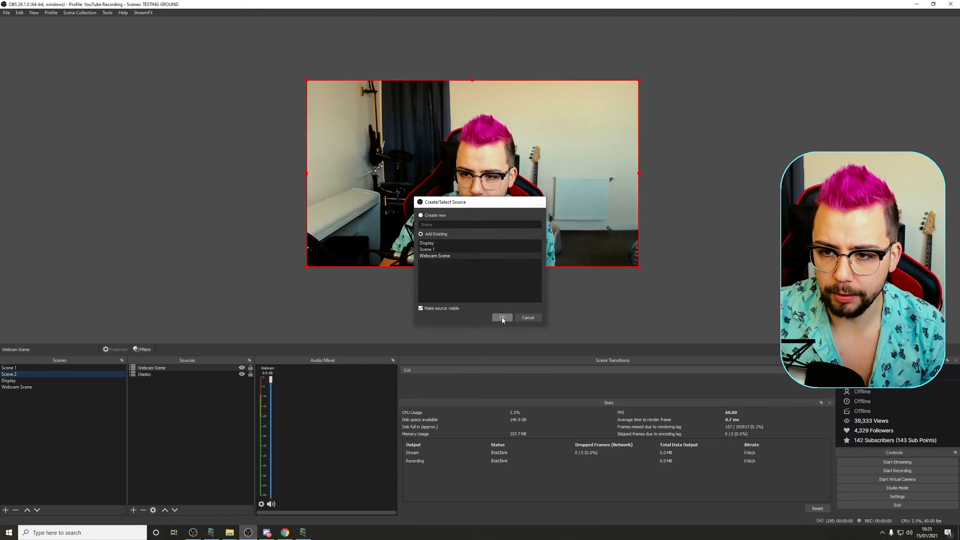
# Step: Switch back and forth between Scene 1 and Scene 2 to compare their layouts
pyautogui.click(19, 370)
pyautogui.click(20, 375)
pyautogui.click(18, 369)
pyautogui.click(20, 374)
pyautogui.click(20, 370)
pyautogui.click(20, 374)
pyautogui.click(20, 369)
pyautogui.click(19, 375)
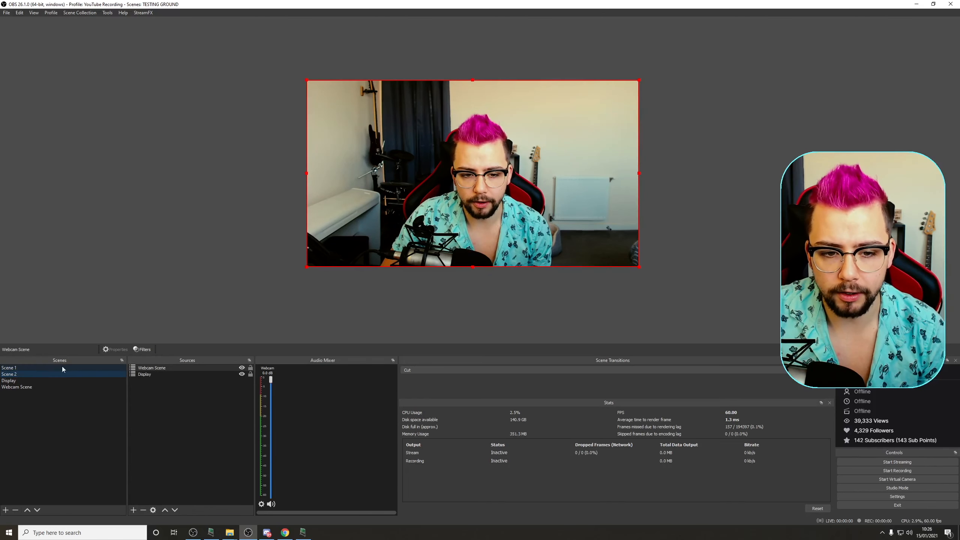
# Step: Shrink the webcam source in Scene 2 to a small box and place it near the canvas's right side
pyautogui.moveTo(307, 79); pyautogui.dragTo(515, 197)
pyautogui.moveTo(531, 234); pyautogui.dragTo(523, 213)
pyautogui.moveTo(612, 210); pyautogui.dragTo(606, 186)
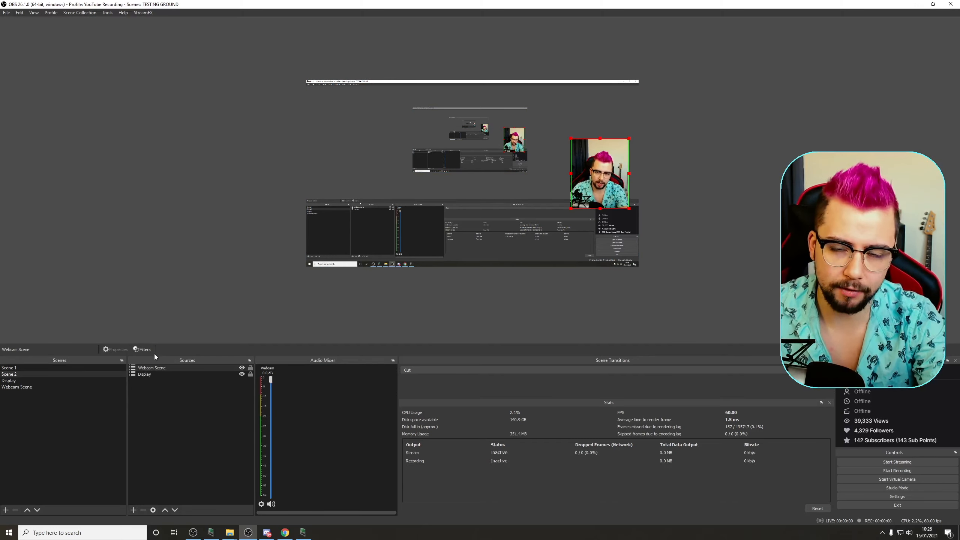
# Step: Toggle between Scene 1 and Scene 2 again to compare the full and small webcam layouts
pyautogui.click(58, 369)
pyautogui.click(56, 374)
pyautogui.click(54, 368)
pyautogui.click(55, 374)
pyautogui.click(53, 367)
pyautogui.click(54, 374)
pyautogui.click(53, 368)
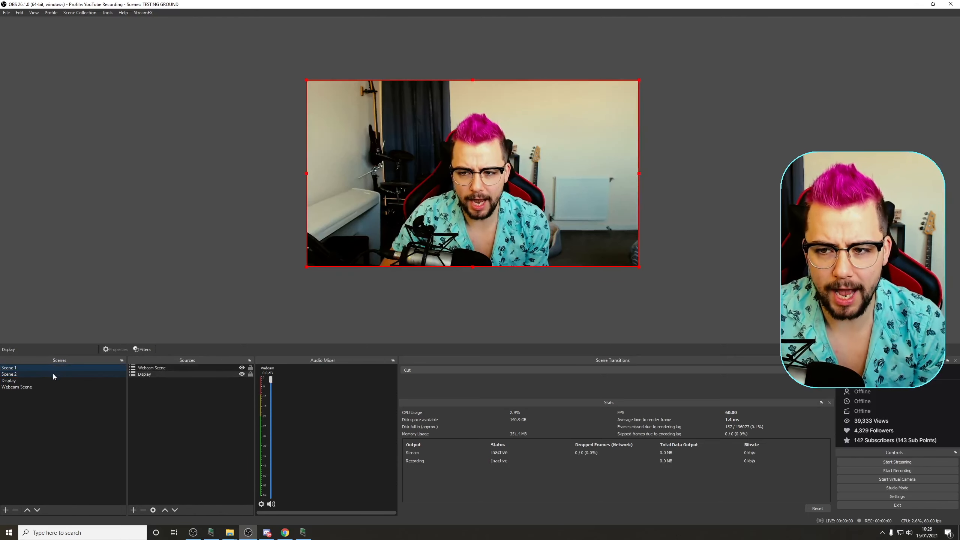
pyautogui.click(52, 375)
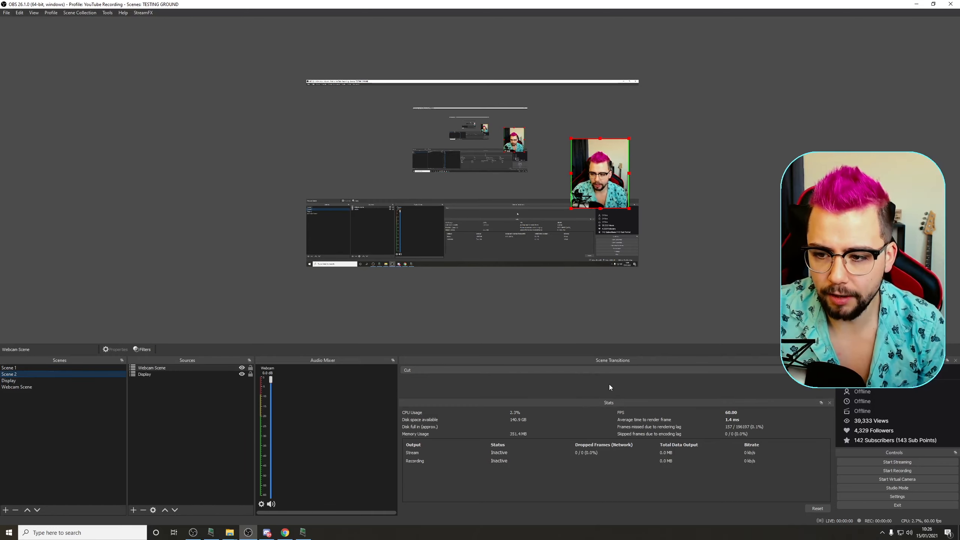
# Step: Add a new Move scene transition, keeping the name Move
pyautogui.click(595, 372)
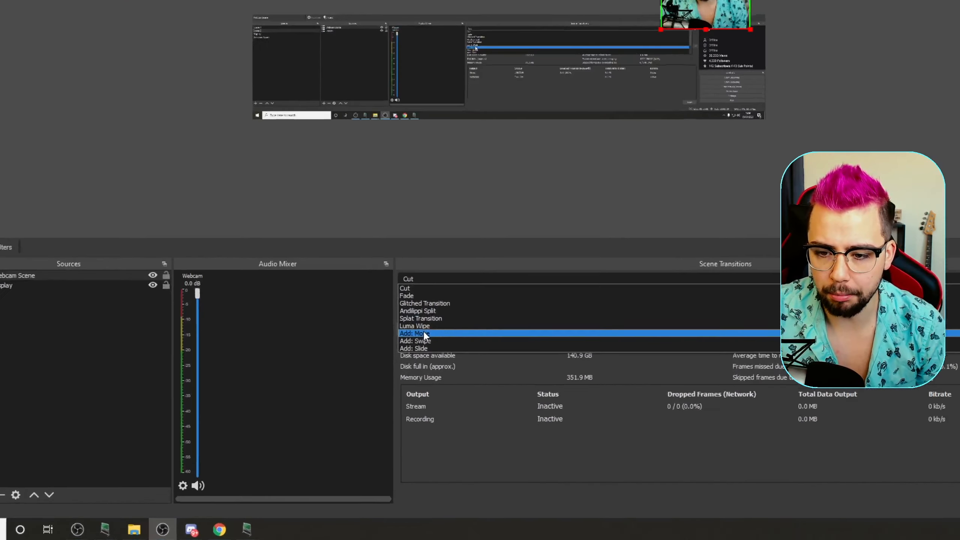
pyautogui.click(416, 405)
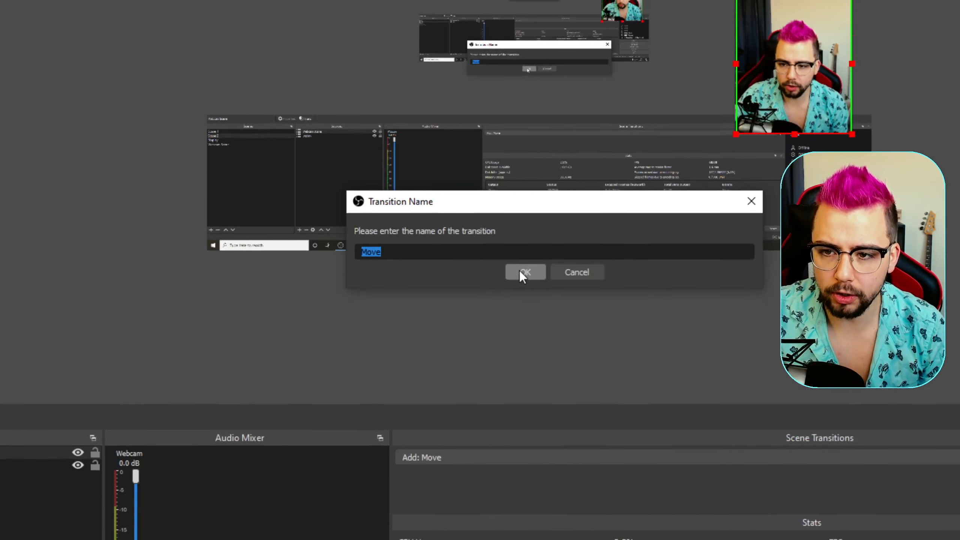
pyautogui.click(525, 16)
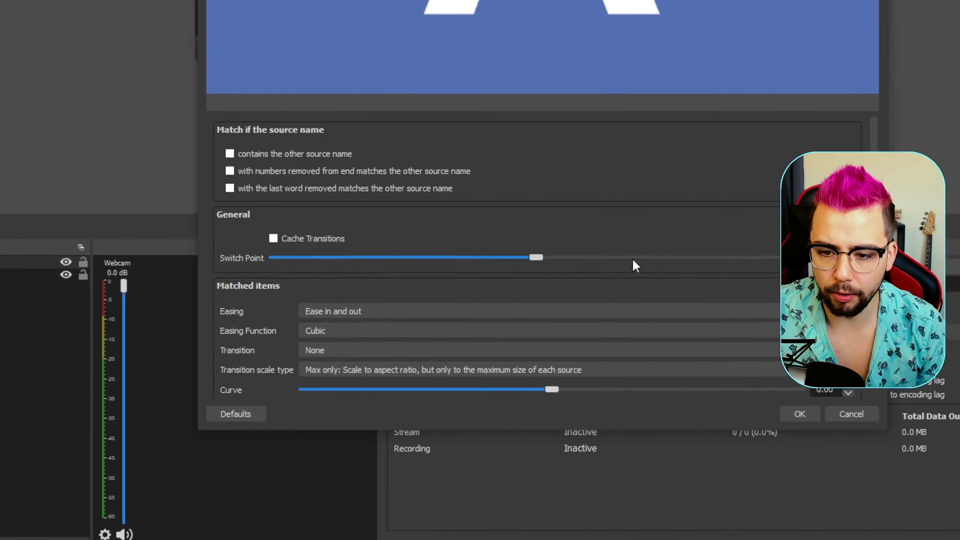
# Step: Review the Move transition's properties, scrolling through the general, matched items and appearing items settings
pyautogui.scroll(-5, 636, 266)
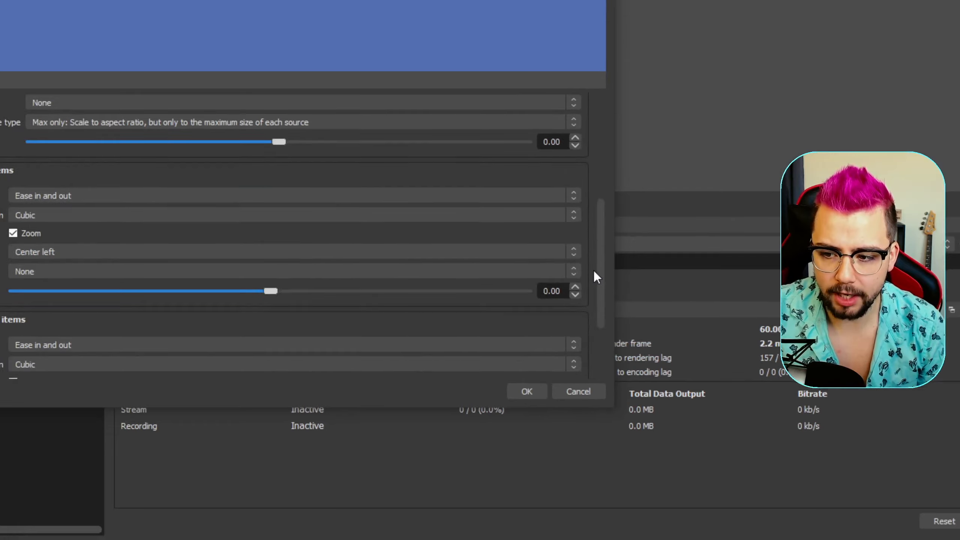
pyautogui.scroll(-3, 594, 270)
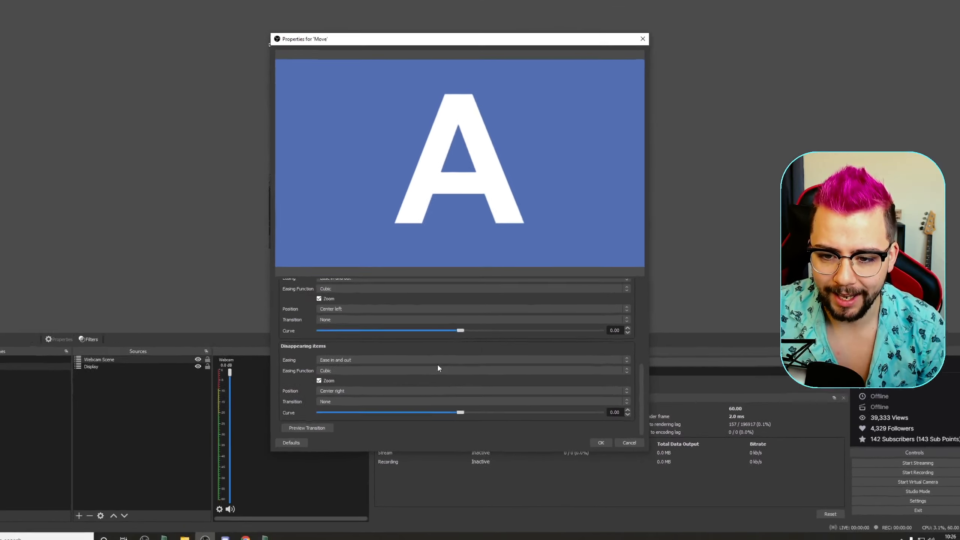
pyautogui.scroll(10, 438, 366)
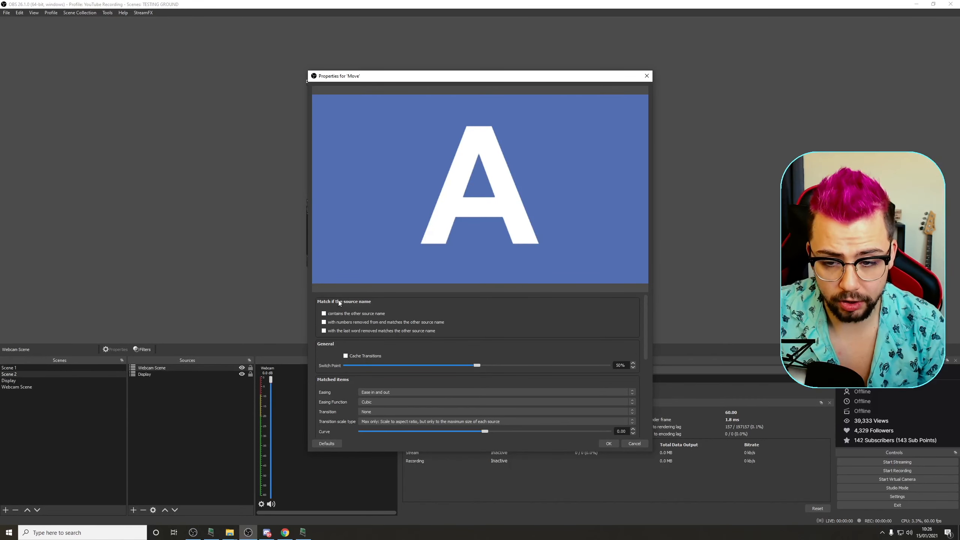
pyautogui.click(37, 373)
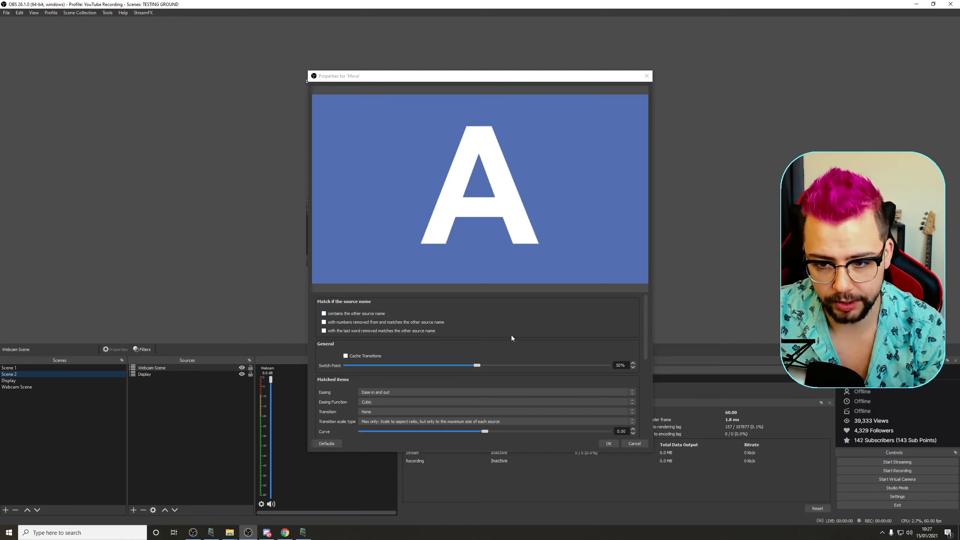
pyautogui.scroll(-1, 512, 338)
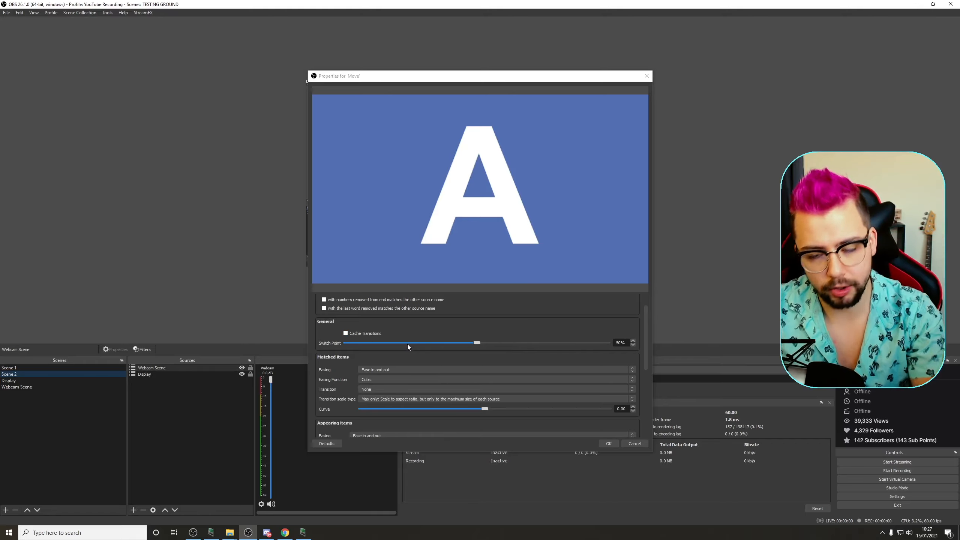
pyautogui.scroll(-1, 387, 361)
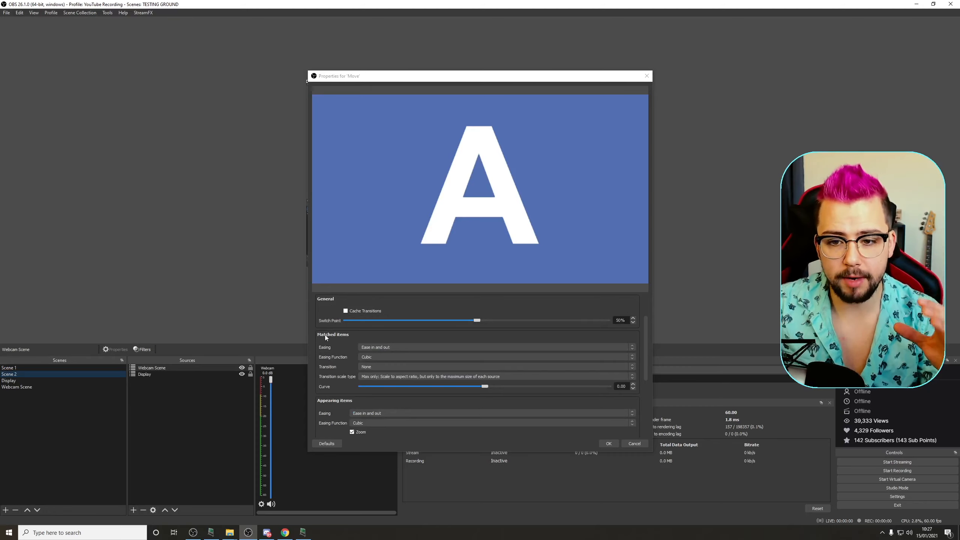
pyautogui.click(385, 366)
pyautogui.click(335, 367)
pyautogui.scroll(-1, 341, 368)
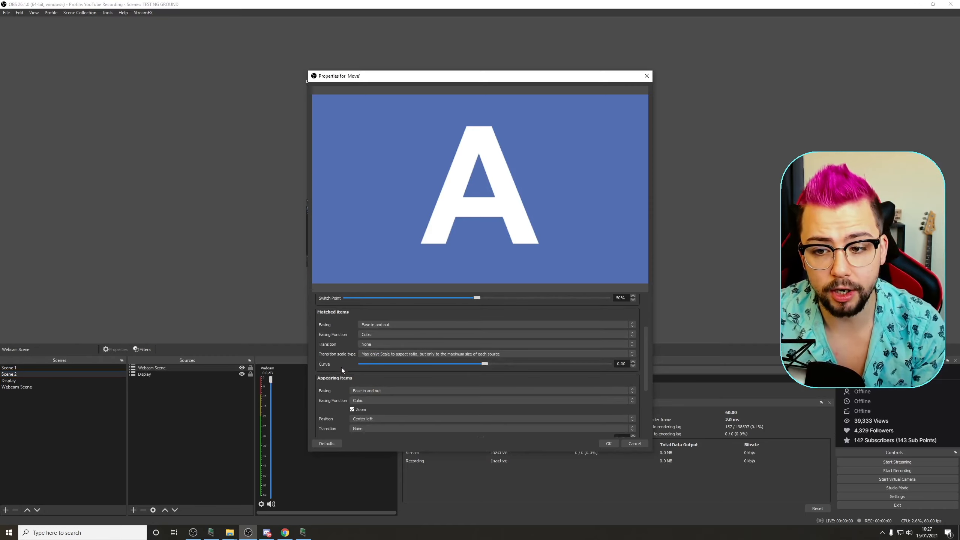
pyautogui.scroll(-2, 340, 346)
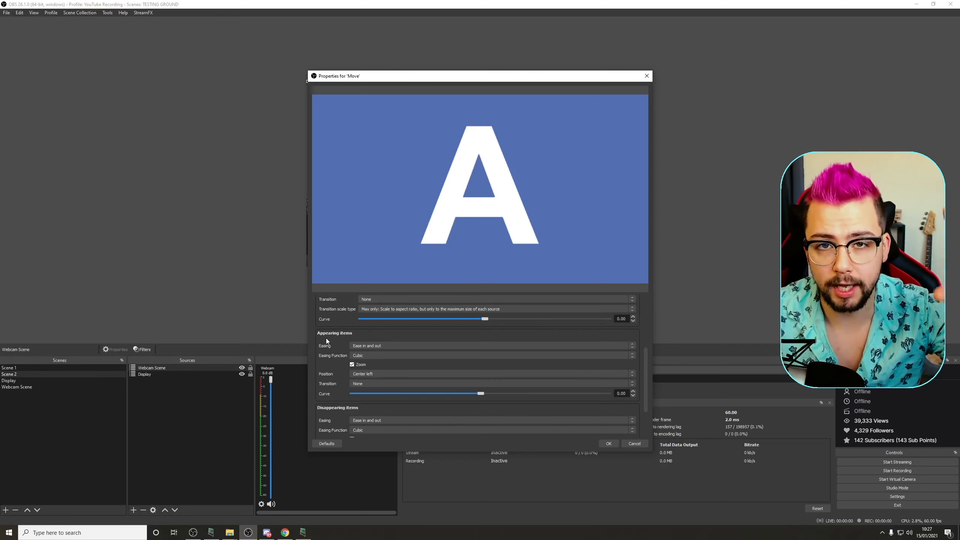
# Step: Accept the Move transition's settings and switch between Scene 1 and Scene 2 to preview the animation
pyautogui.scroll(-2, 338, 343)
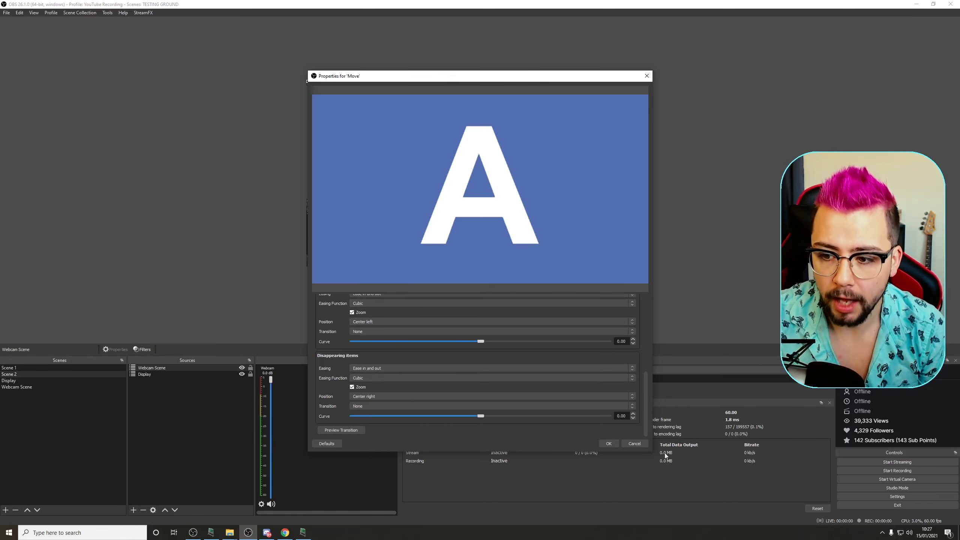
pyautogui.click(609, 445)
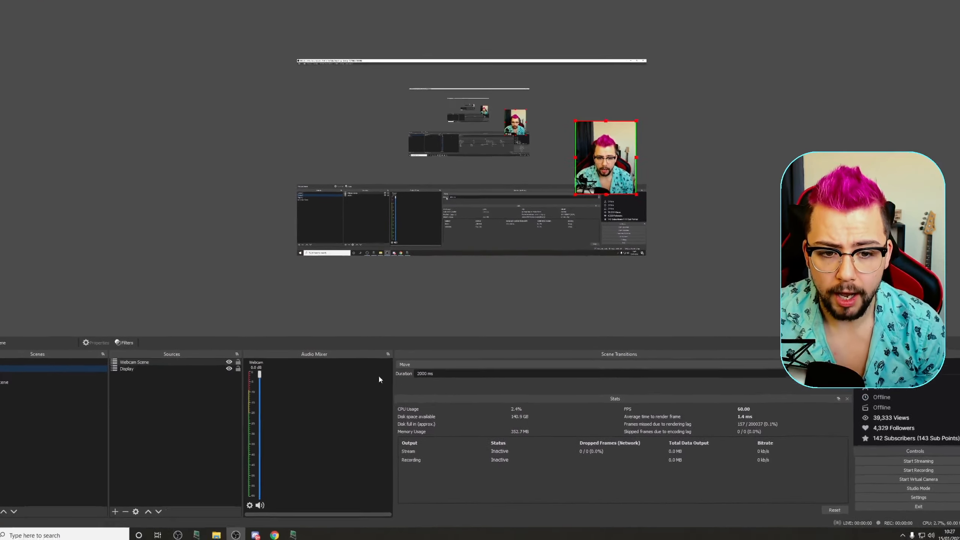
pyautogui.click(42, 368)
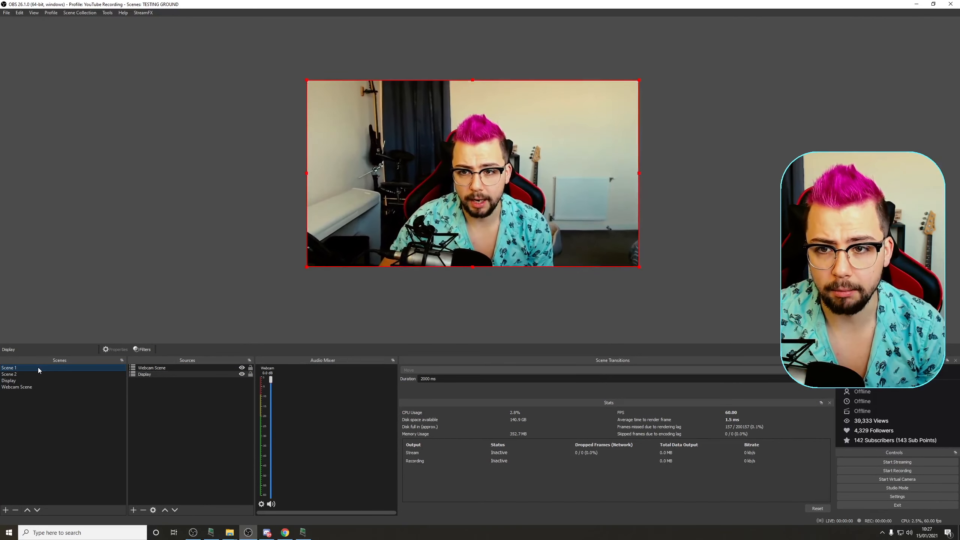
pyautogui.click(9, 374)
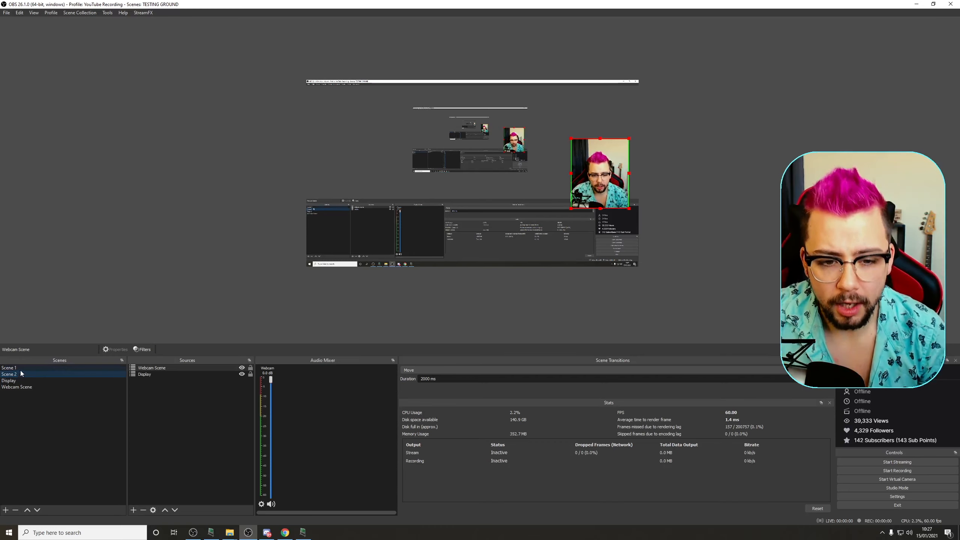
pyautogui.click(20, 368)
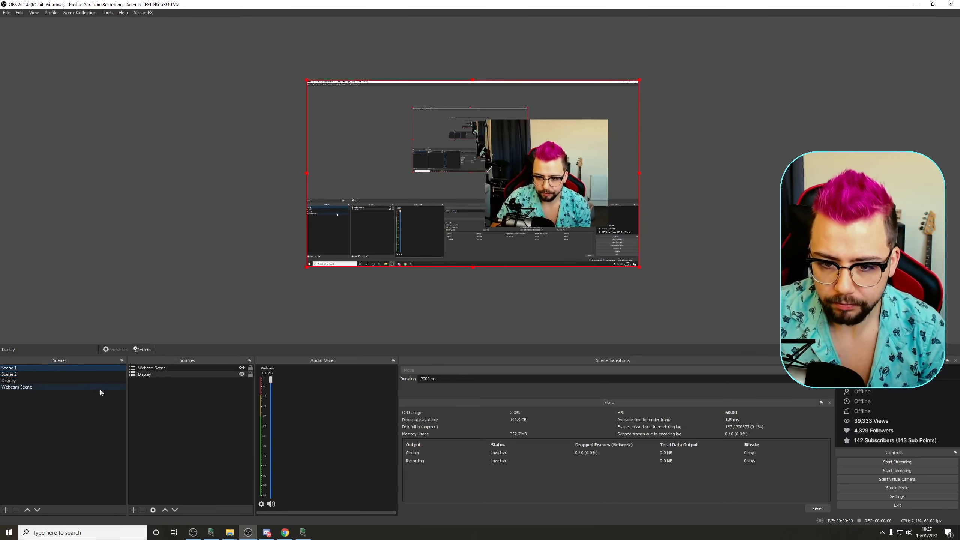
# Step: In Scene 1, enlarge the Display capture and centre it on the canvas, hiding the webcam meanwhile and showing it again
pyautogui.click(242, 368)
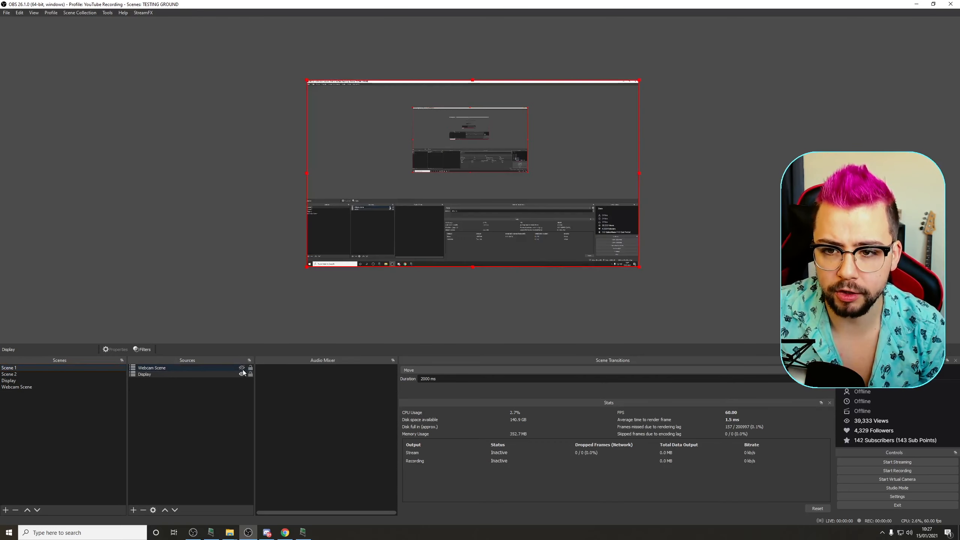
pyautogui.moveTo(304, 267); pyautogui.dragTo(79, 373)
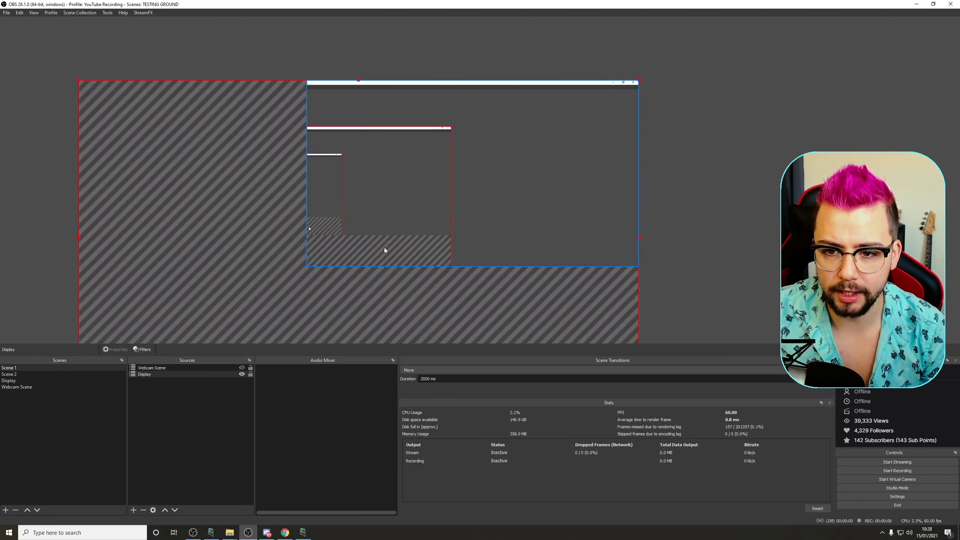
pyautogui.rightClick(289, 275)
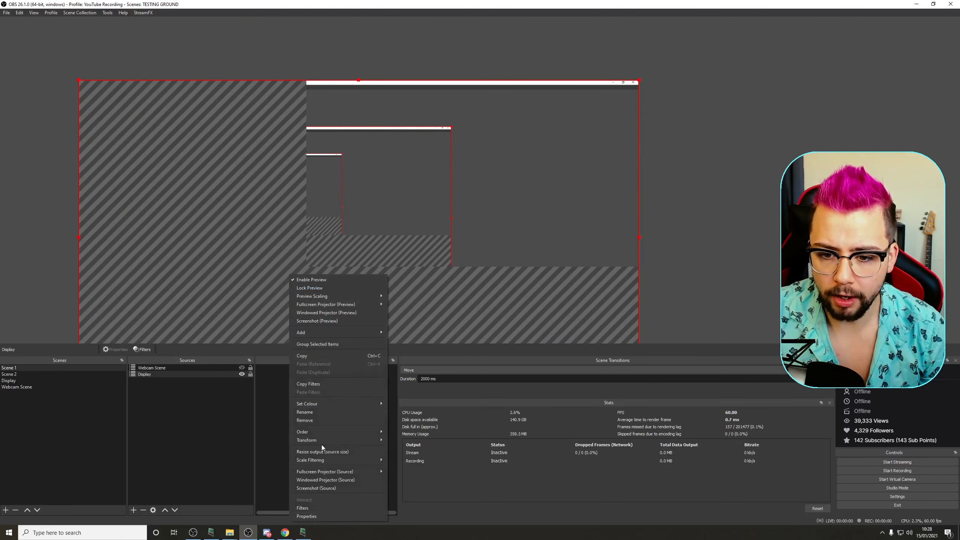
pyautogui.moveTo(320, 440)
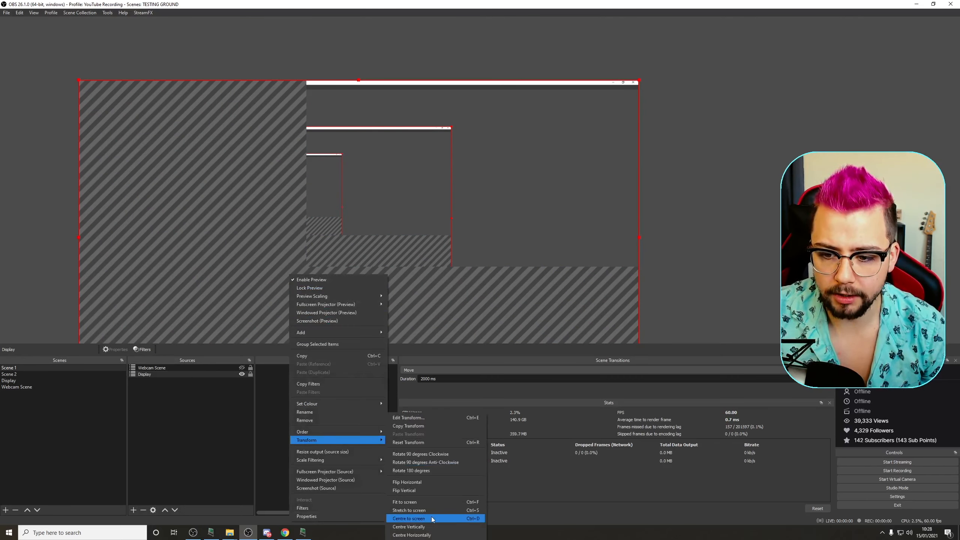
pyautogui.click(469, 520)
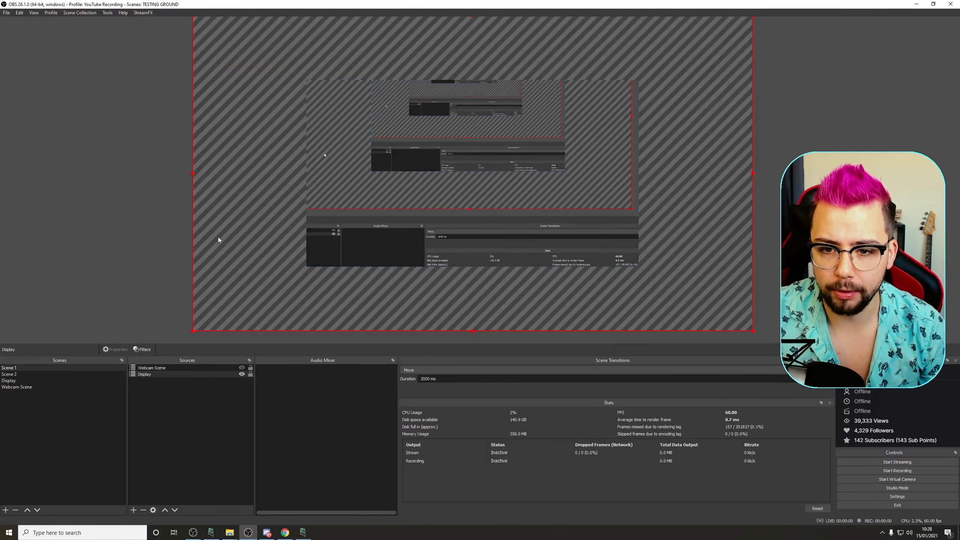
pyautogui.click(242, 368)
pyautogui.click(86, 276)
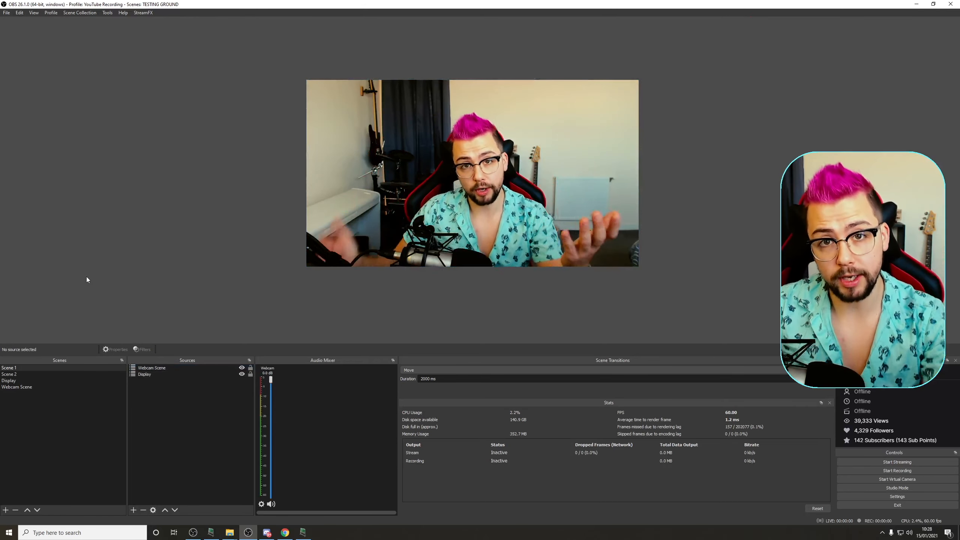
# Step: Switch through Scene 2, Scene 1 and the Display scene to compare their contents
pyautogui.click(25, 375)
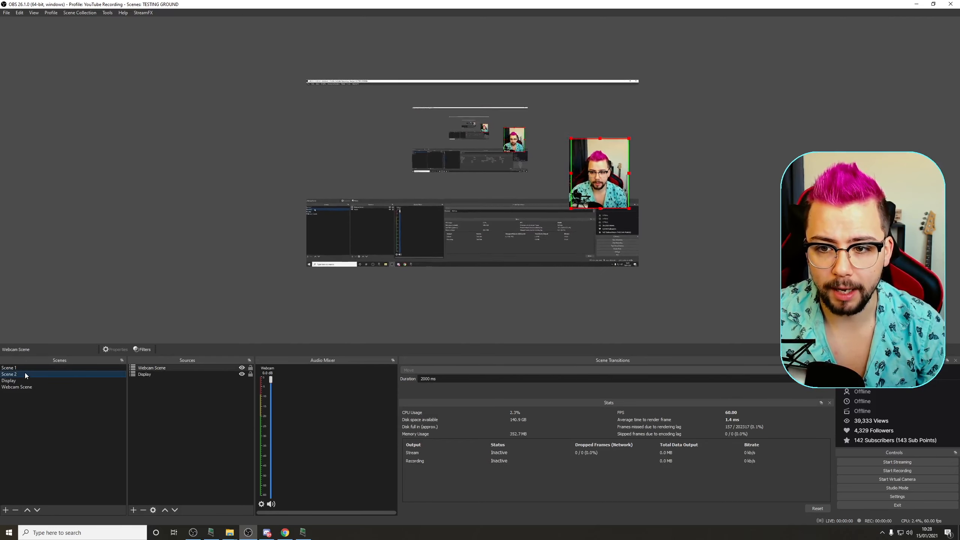
pyautogui.click(25, 368)
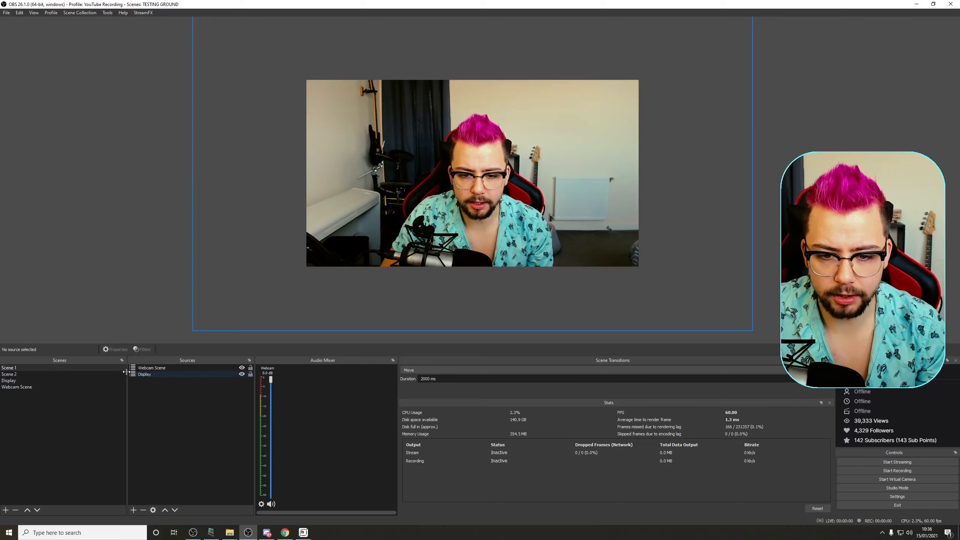
pyautogui.click(17, 381)
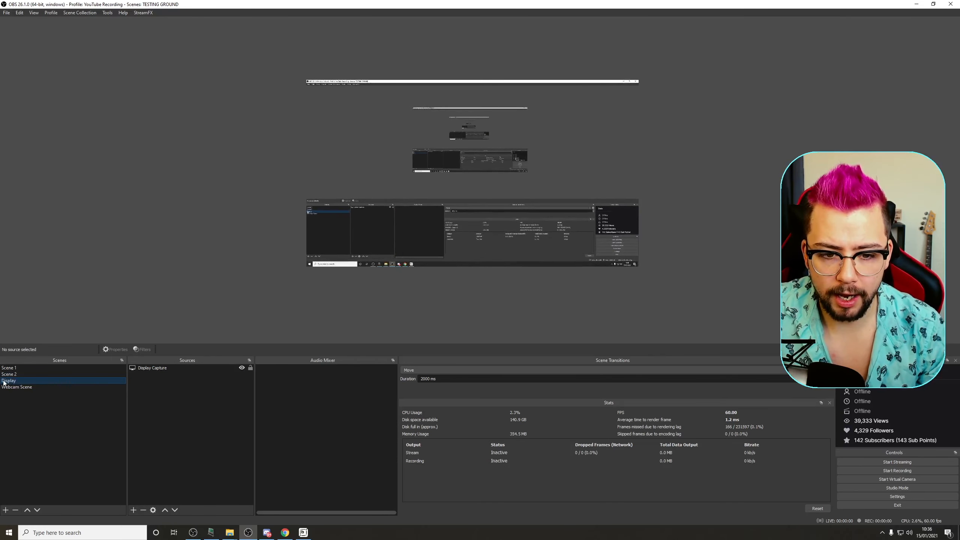
pyautogui.rightClick(20, 382)
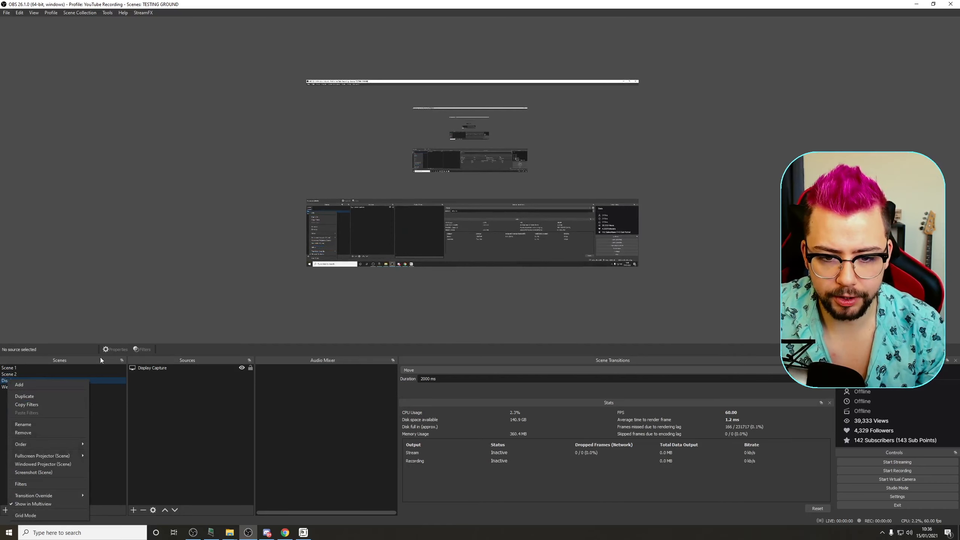
pyautogui.click(96, 366)
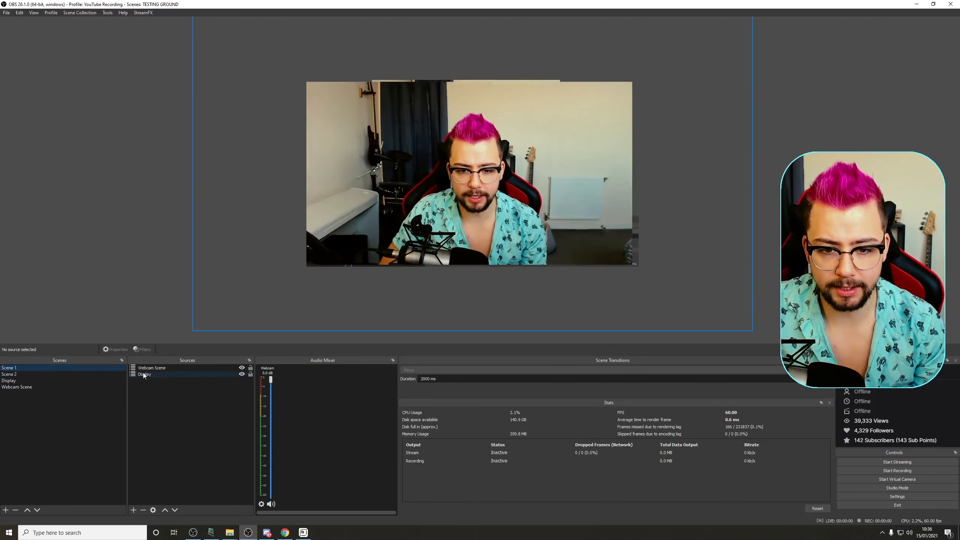
# Step: Add a Blur filter named Blur to the Display source in Scene 1
pyautogui.rightClick(148, 375)
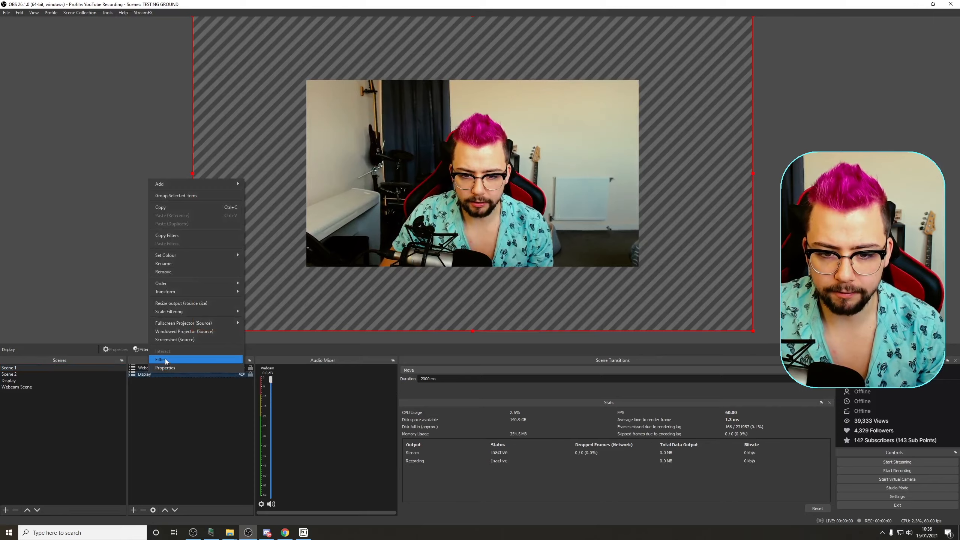
pyautogui.click(165, 360)
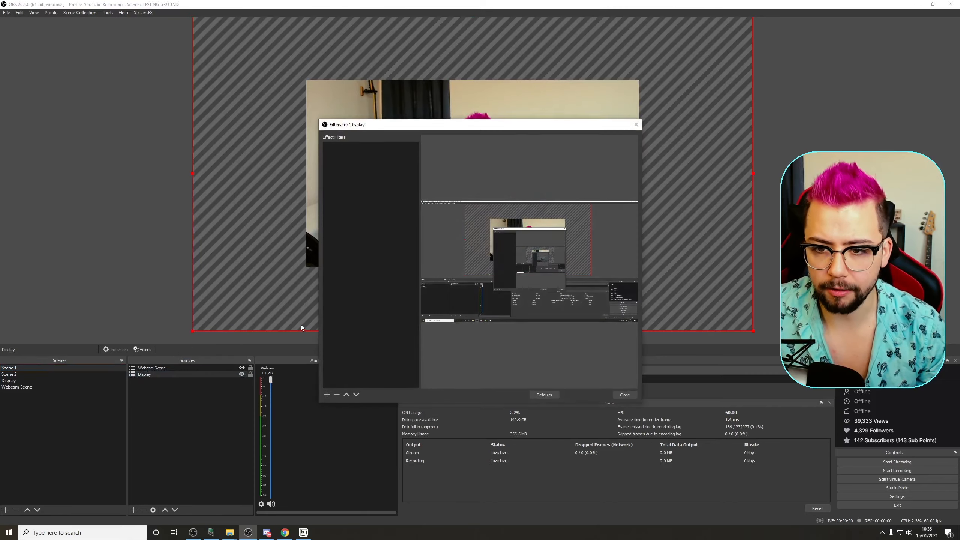
pyautogui.click(327, 394)
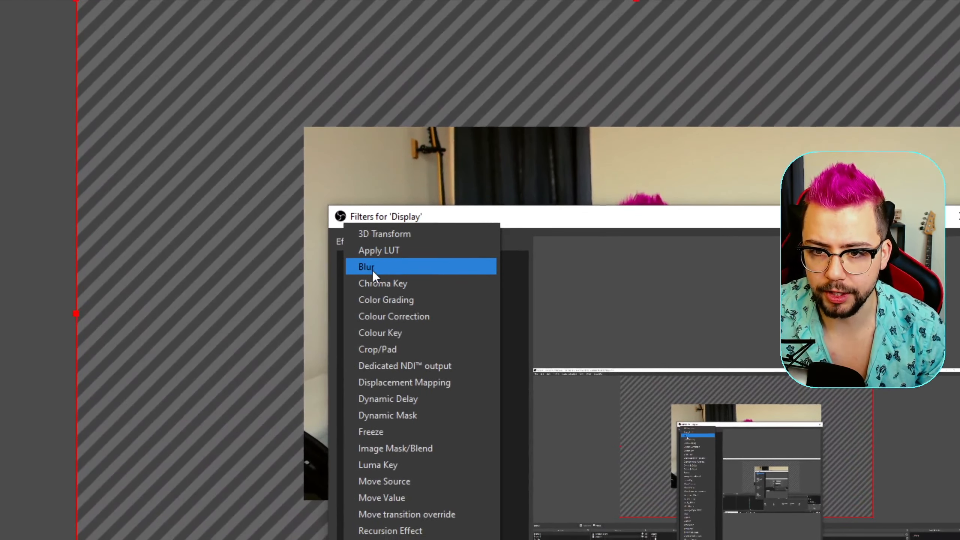
pyautogui.click(372, 270)
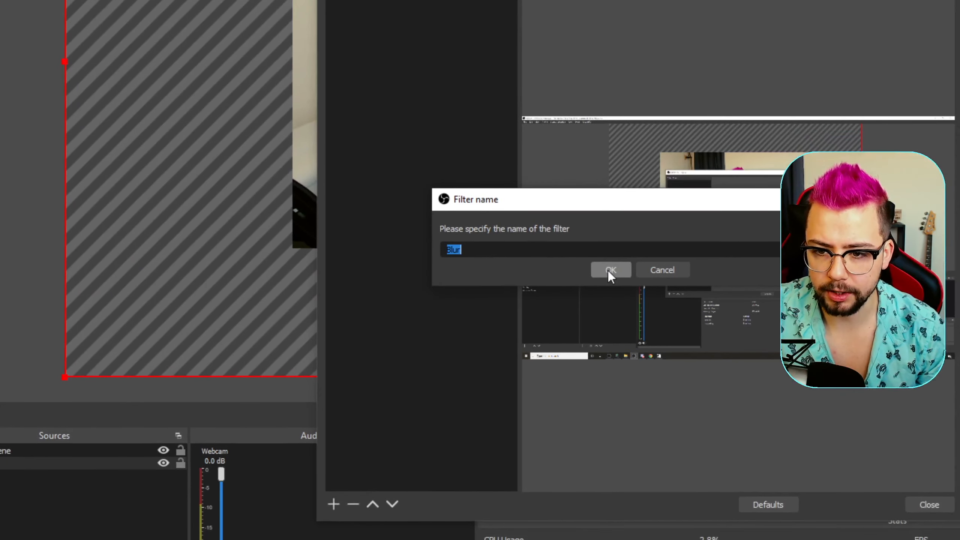
pyautogui.click(608, 272)
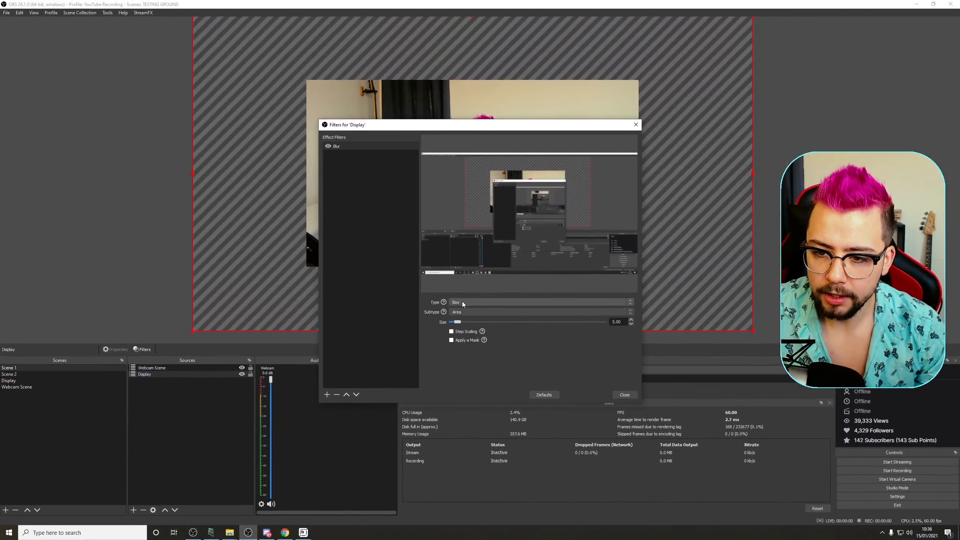
# Step: Set the Blur filter's type to Gaussian
pyautogui.click(462, 302)
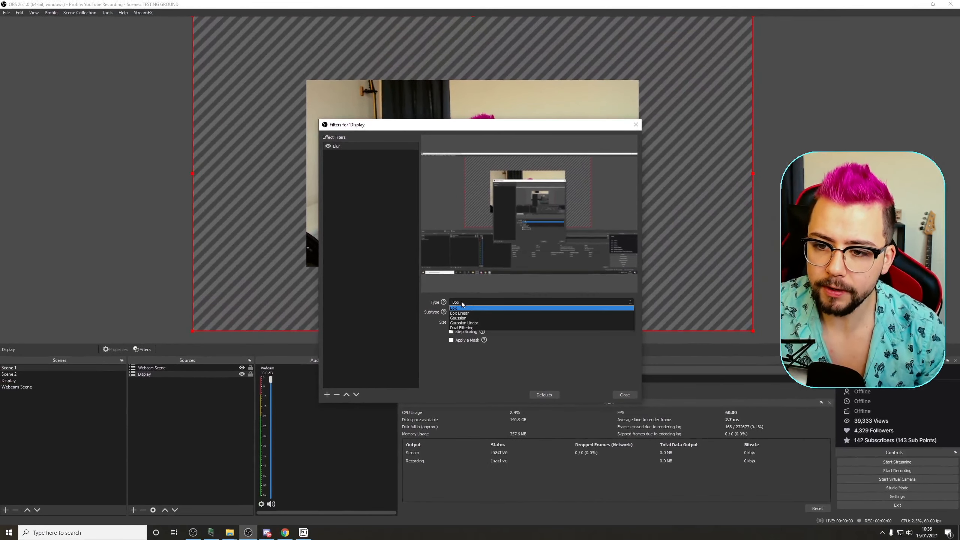
pyautogui.click(458, 329)
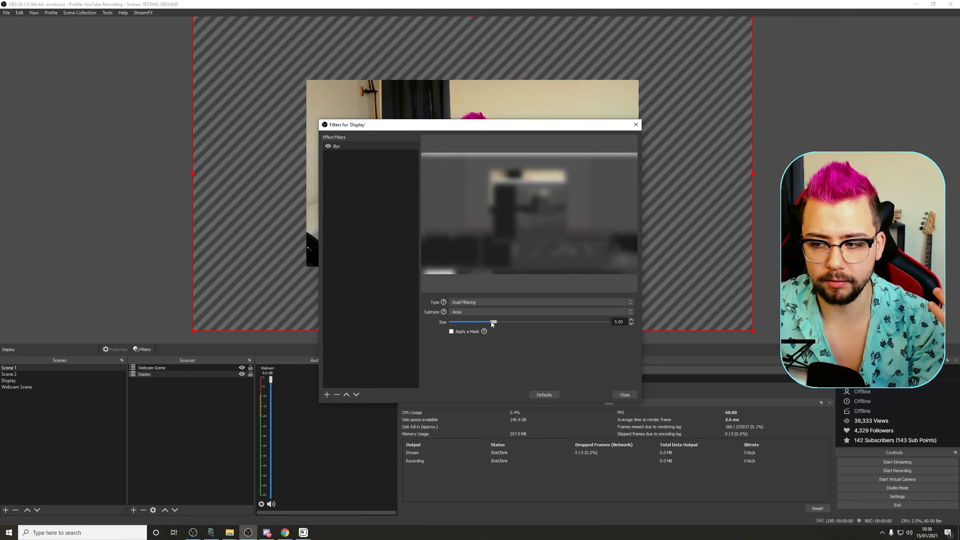
pyautogui.moveTo(494, 322); pyautogui.dragTo(456, 322)
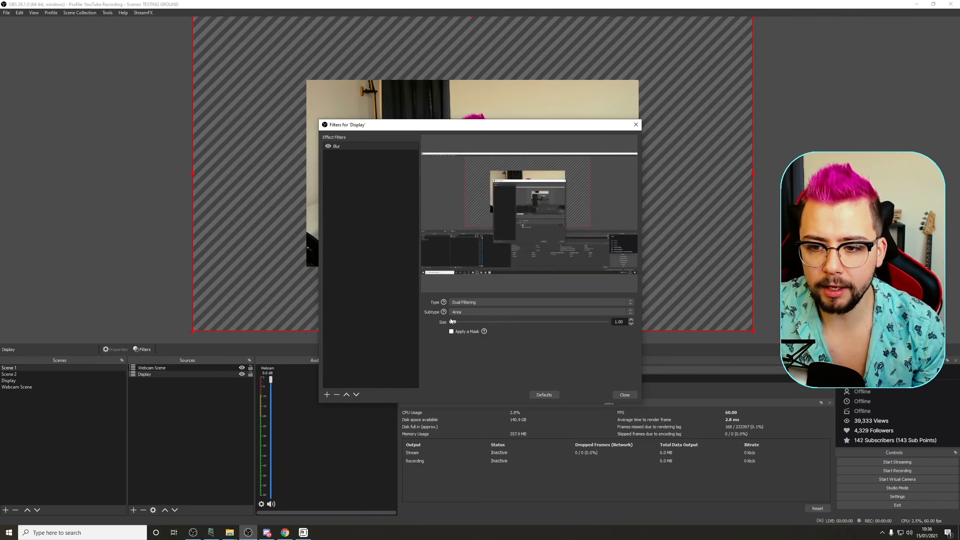
pyautogui.click(469, 303)
pyautogui.click(465, 322)
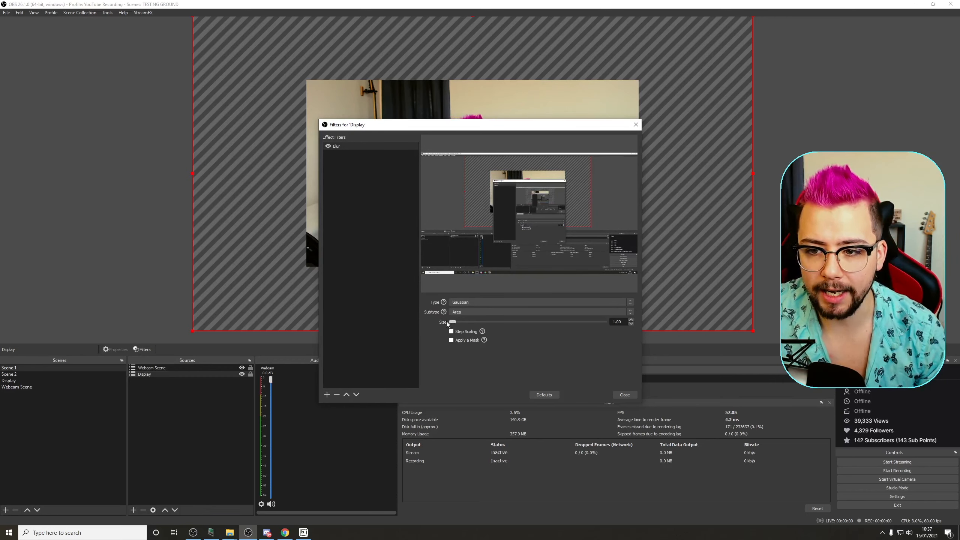
# Step: Set the blur size to 25 and close the filters window
pyautogui.moveTo(457, 325)
pyautogui.mouseDown()
pyautogui.moveTo(477, 326)
pyautogui.moveTo(447, 326)
pyautogui.mouseUp()
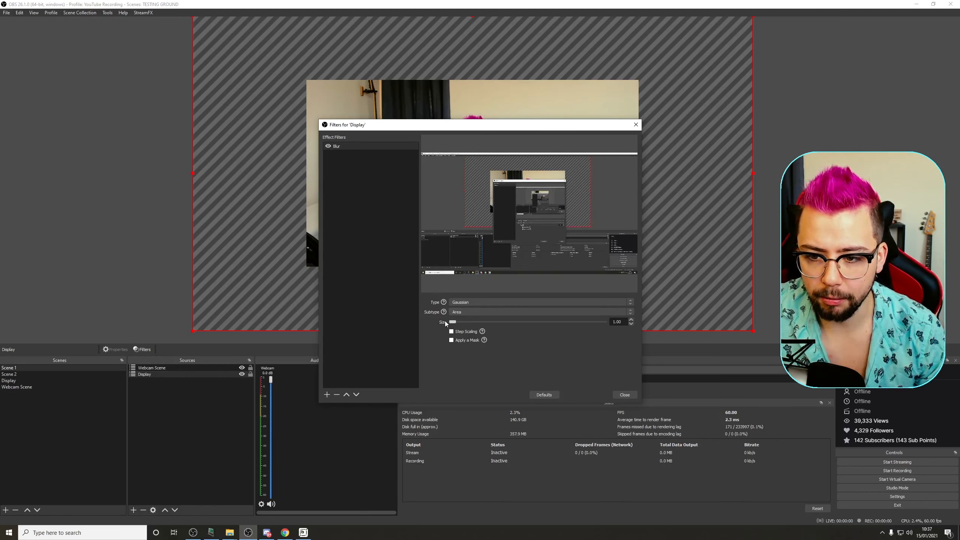
pyautogui.moveTo(452, 321); pyautogui.dragTo(480, 323)
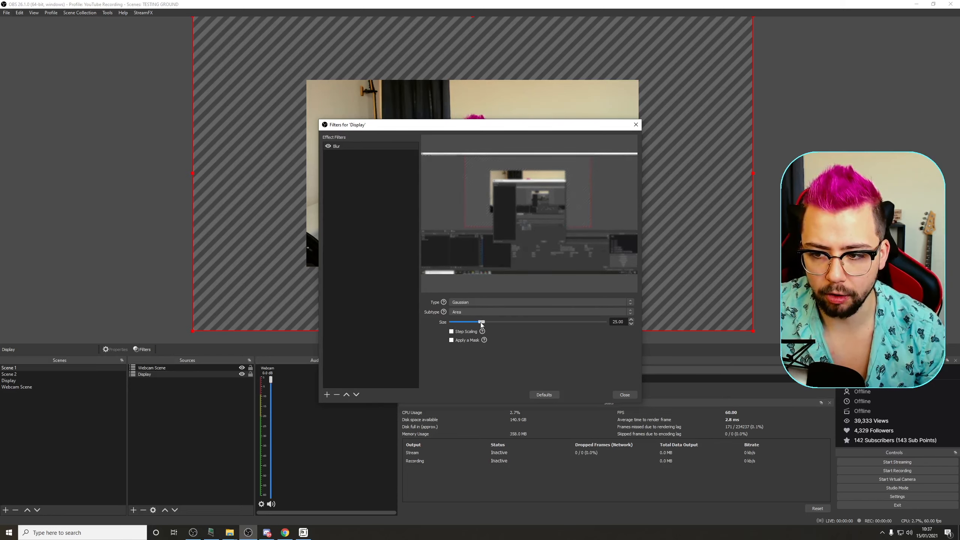
pyautogui.moveTo(482, 323); pyautogui.dragTo(556, 329)
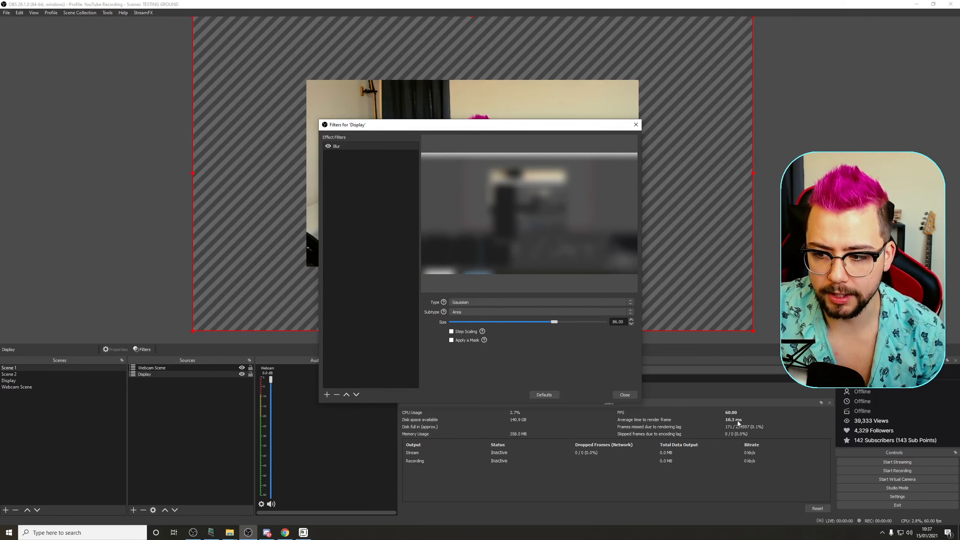
pyautogui.moveTo(558, 322); pyautogui.dragTo(482, 322)
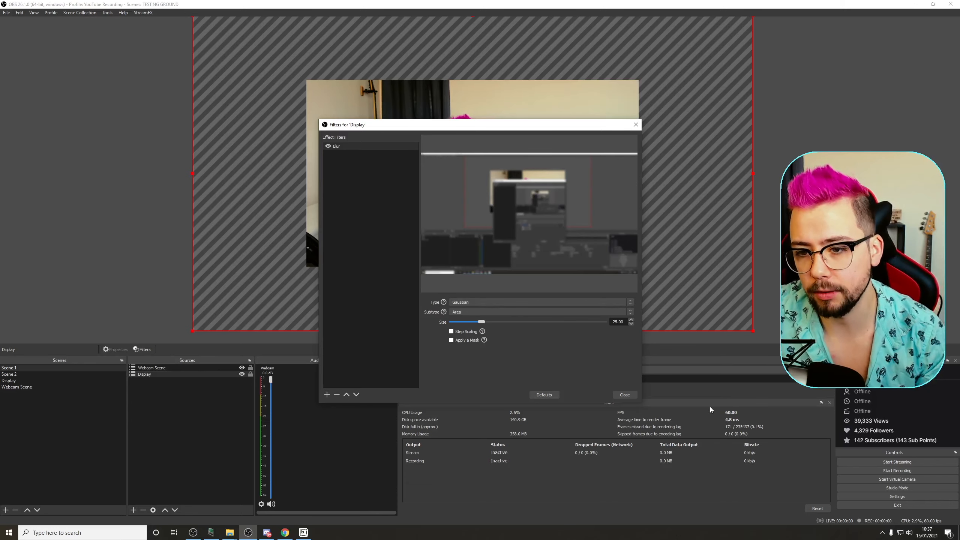
pyautogui.moveTo(482, 342)
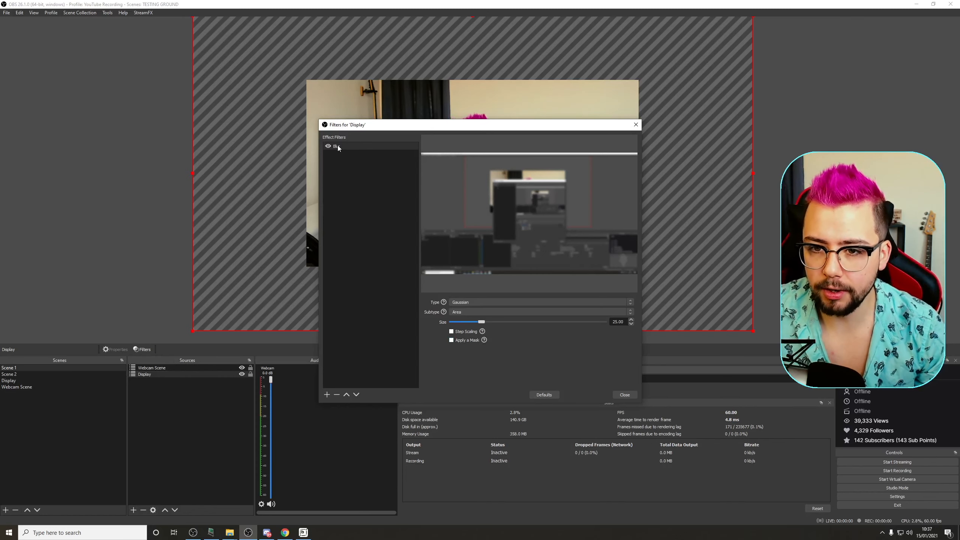
pyautogui.click(626, 397)
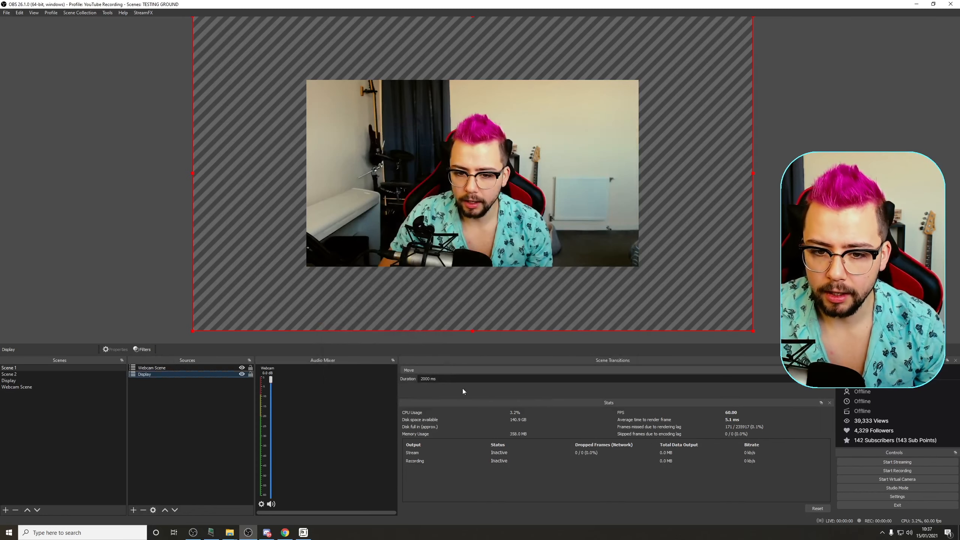
# Step: Switch between Scene 2 and Scene 1 to preview the Move transition with the blurred display
pyautogui.click(32, 332)
pyautogui.click(26, 374)
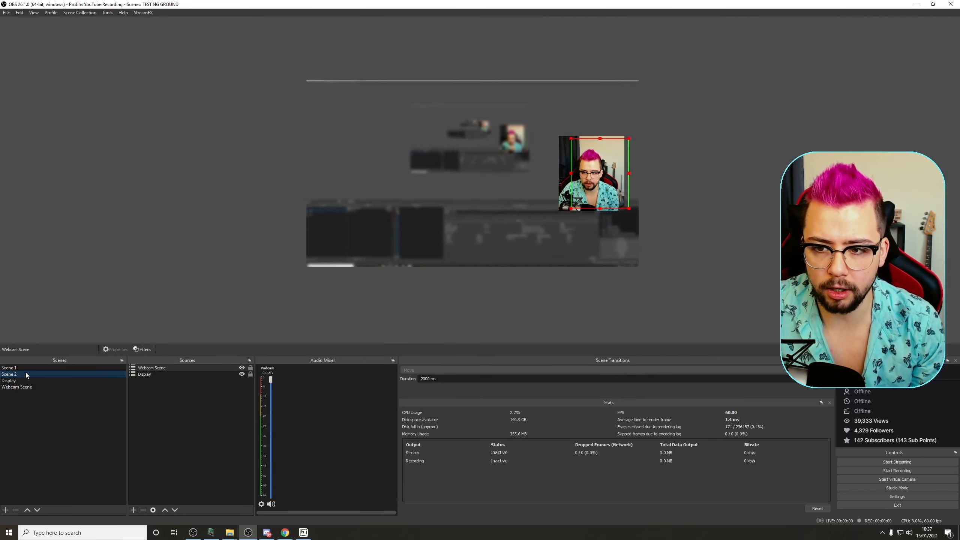
pyautogui.click(14, 368)
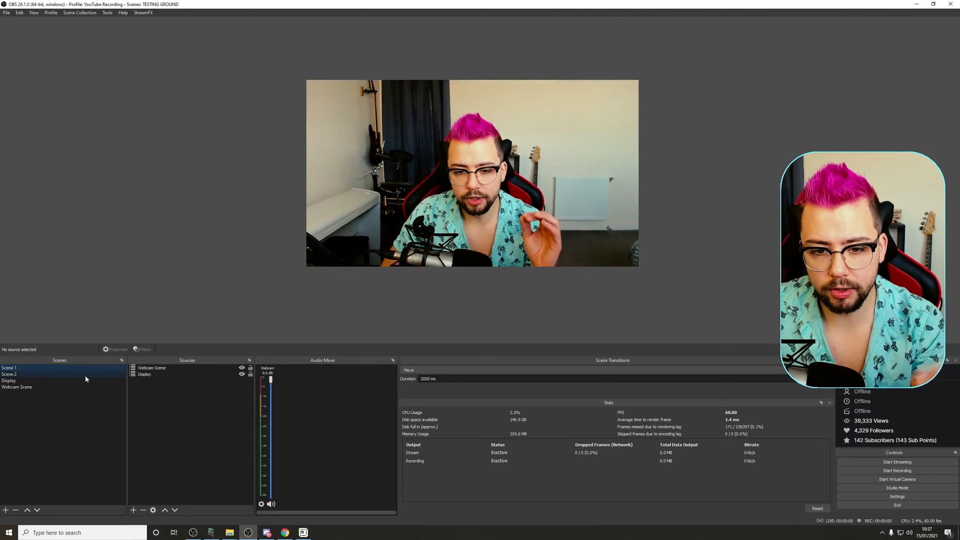
# Step: Add a Move Value filter named Blur On to the Display source
pyautogui.rightClick(151, 373)
pyautogui.click(170, 361)
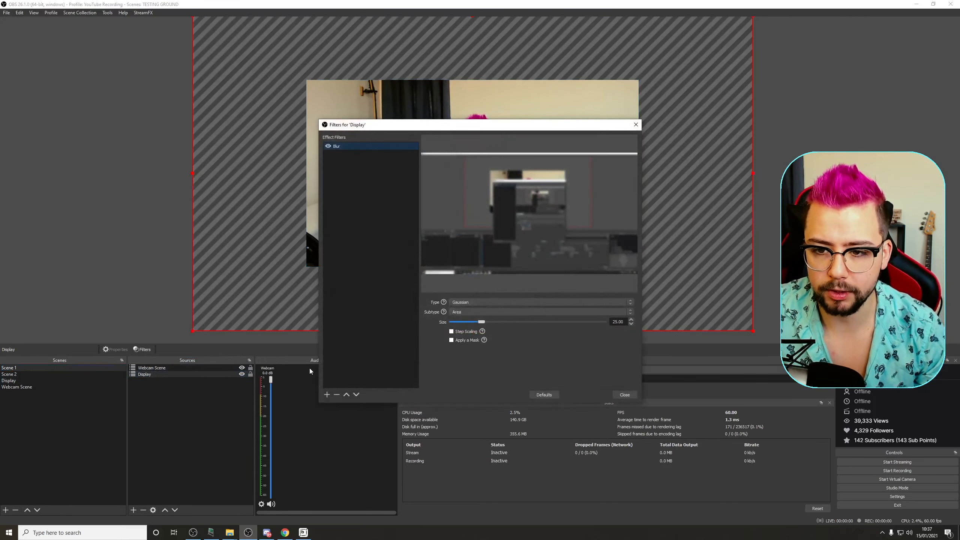
pyautogui.click(327, 394)
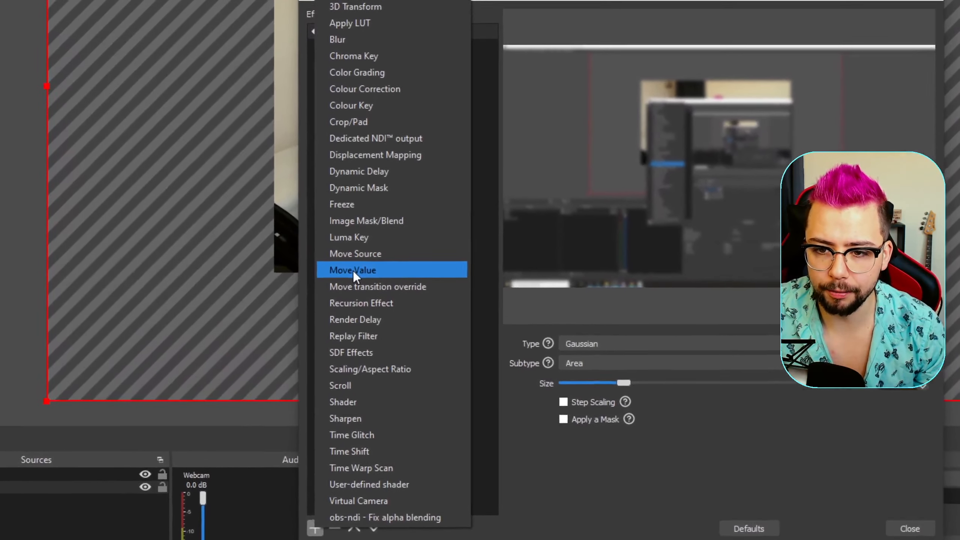
pyautogui.click(345, 266)
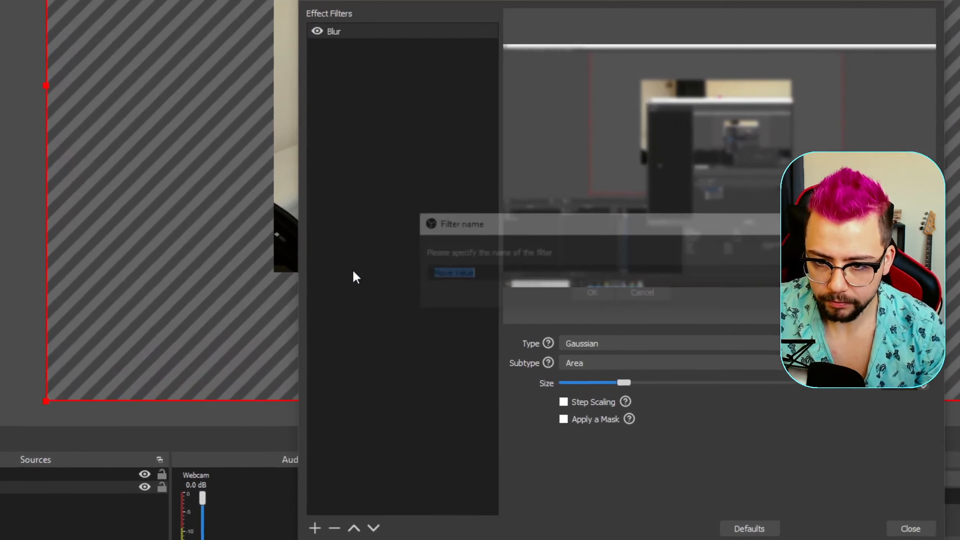
pyautogui.write('Blur On')
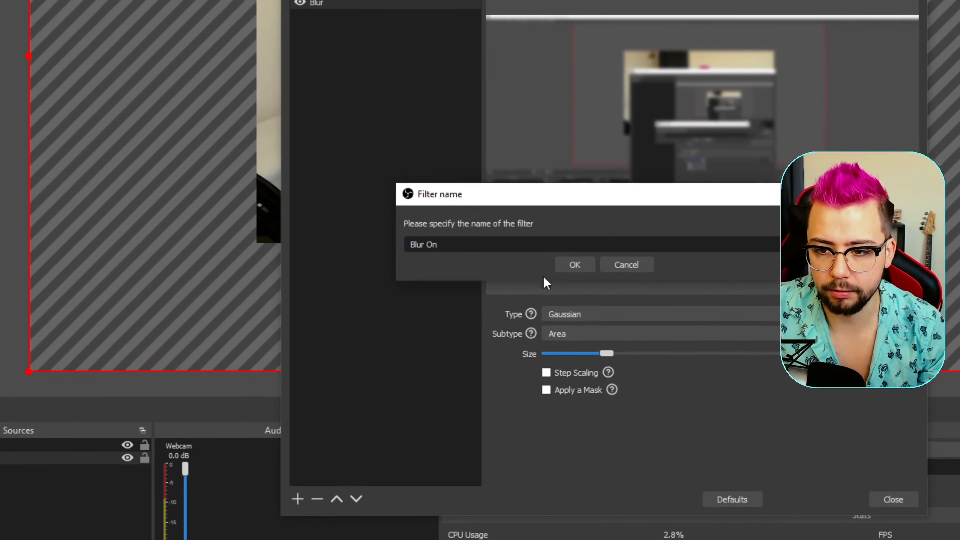
pyautogui.click(574, 290)
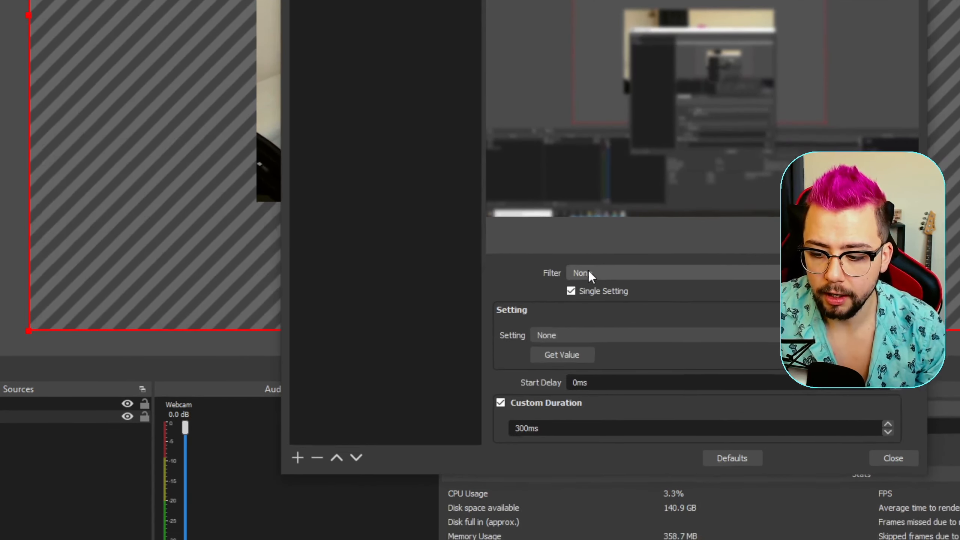
# Step: Point the Blur On filter at the Blur filter's Size setting
pyautogui.click(571, 271)
pyautogui.click(588, 270)
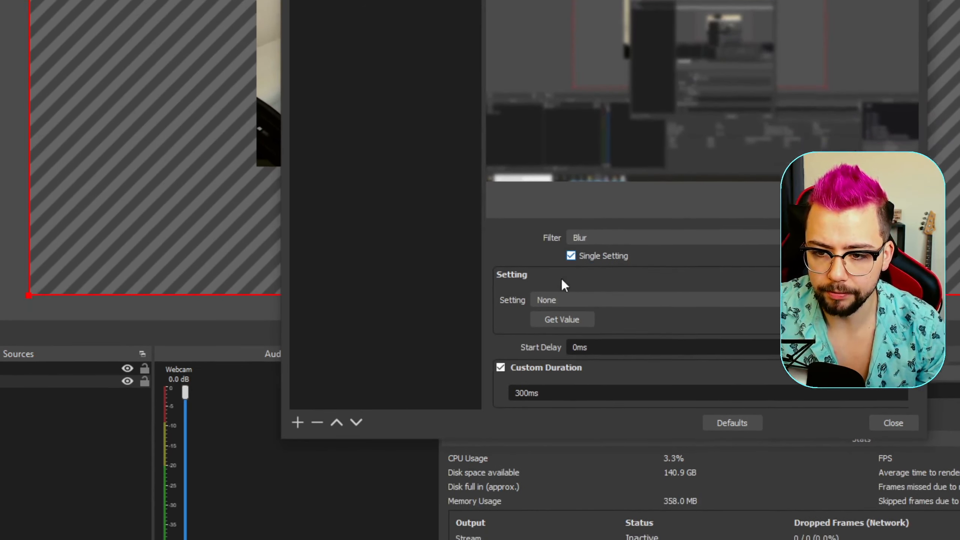
pyautogui.click(548, 311)
pyautogui.click(544, 276)
pyautogui.scroll(-2, 534, 273)
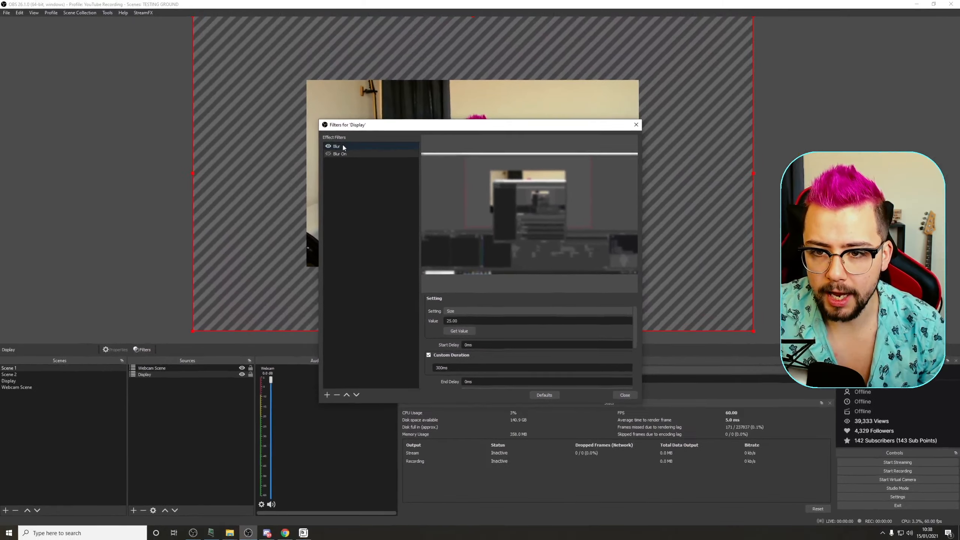
# Step: Set the Blur On filter's custom duration to 2000 ms
pyautogui.click(343, 146)
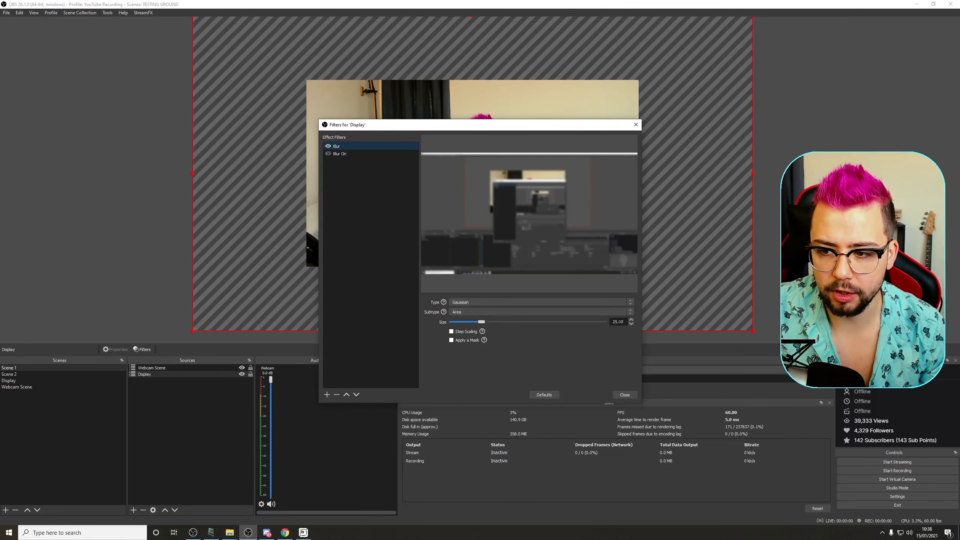
pyautogui.click(340, 154)
pyautogui.scroll(-2, 431, 346)
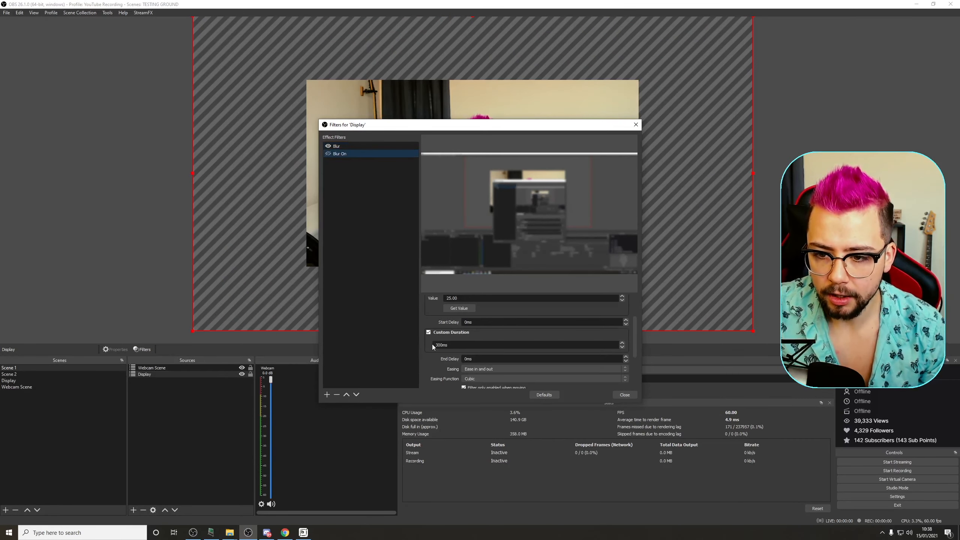
pyautogui.moveTo(443, 345); pyautogui.dragTo(426, 347)
pyautogui.write('2000')
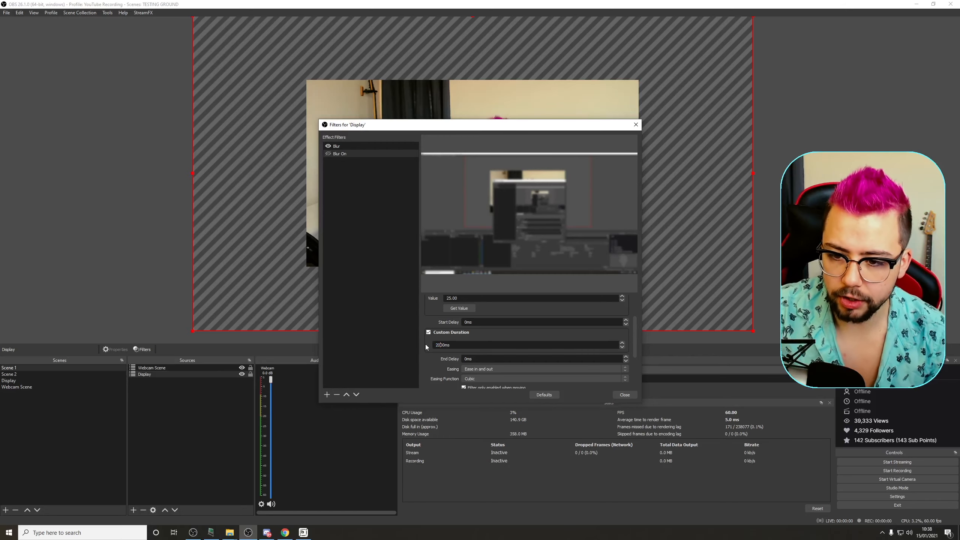
# Step: Set the Blur On filter's start trigger to Enable, when the filter's eye icon is enabled
pyautogui.moveTo(489, 124); pyautogui.dragTo(411, 85)
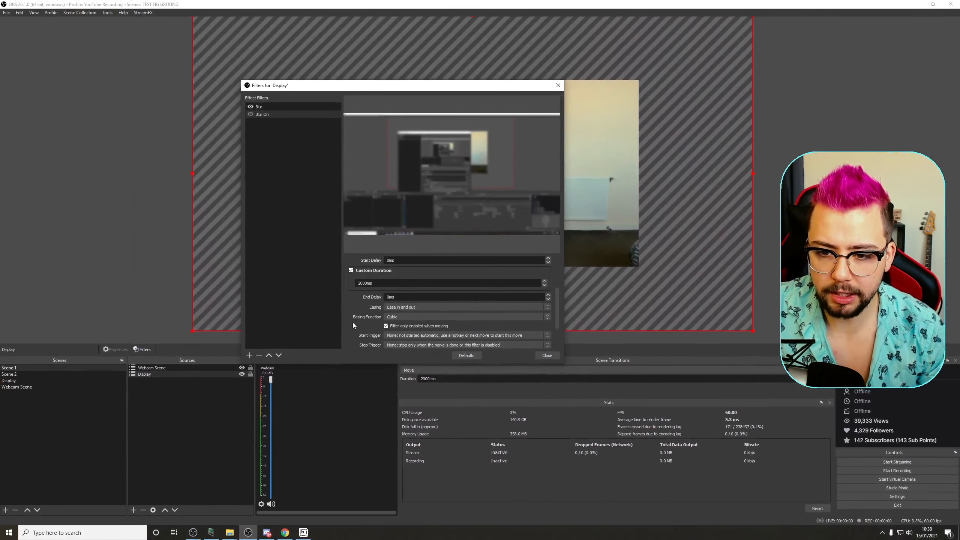
pyautogui.scroll(-2, 378, 318)
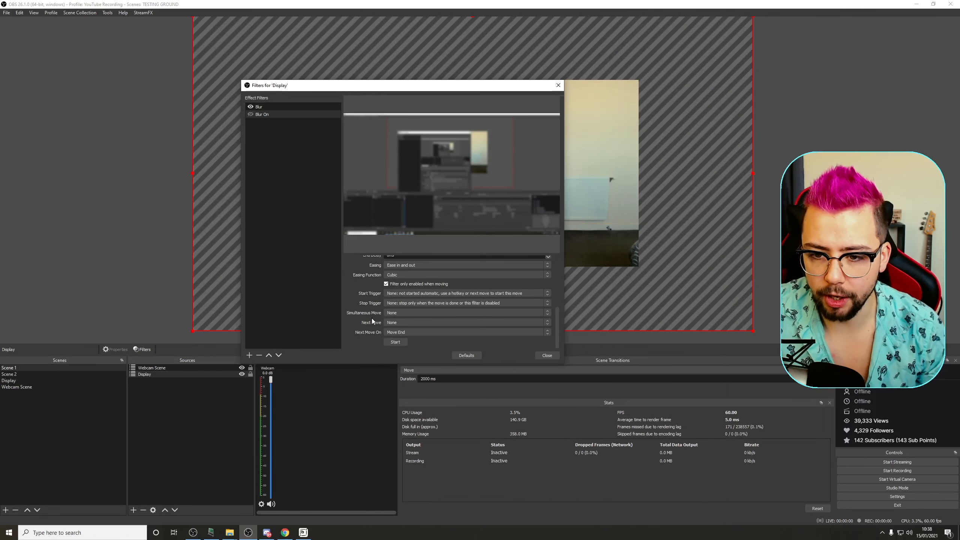
pyautogui.click(395, 296)
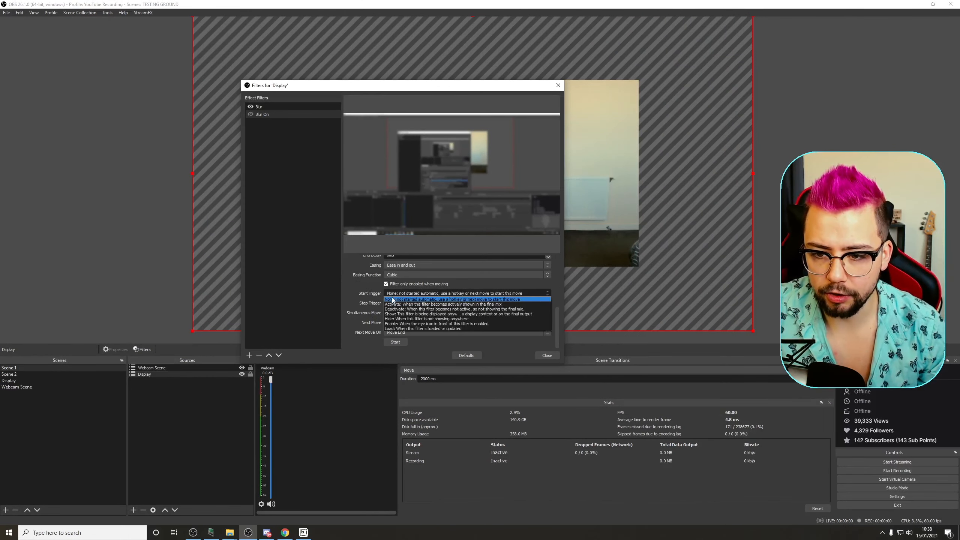
pyautogui.click(393, 323)
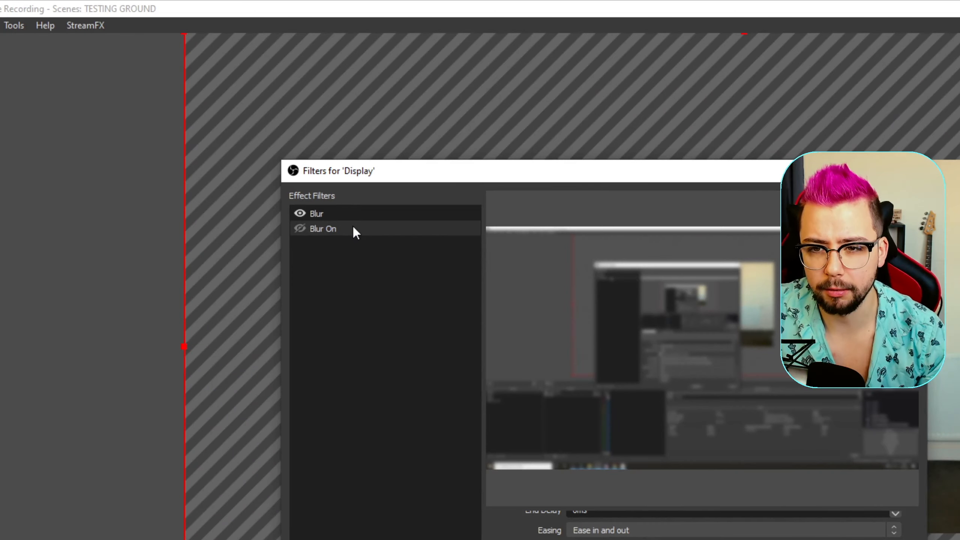
# Step: Duplicate the Blur On filter and name the copy Blur Off
pyautogui.rightClick(353, 227)
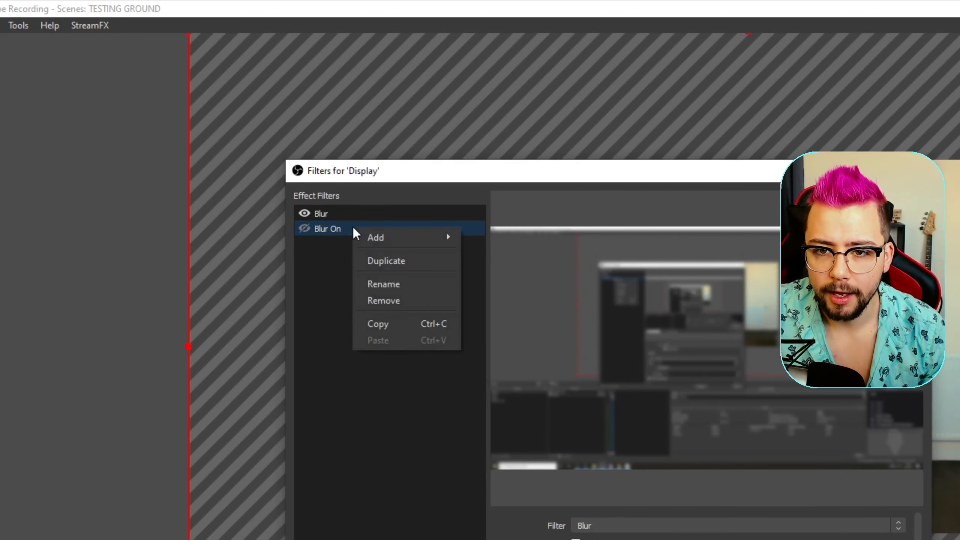
pyautogui.moveTo(357, 236)
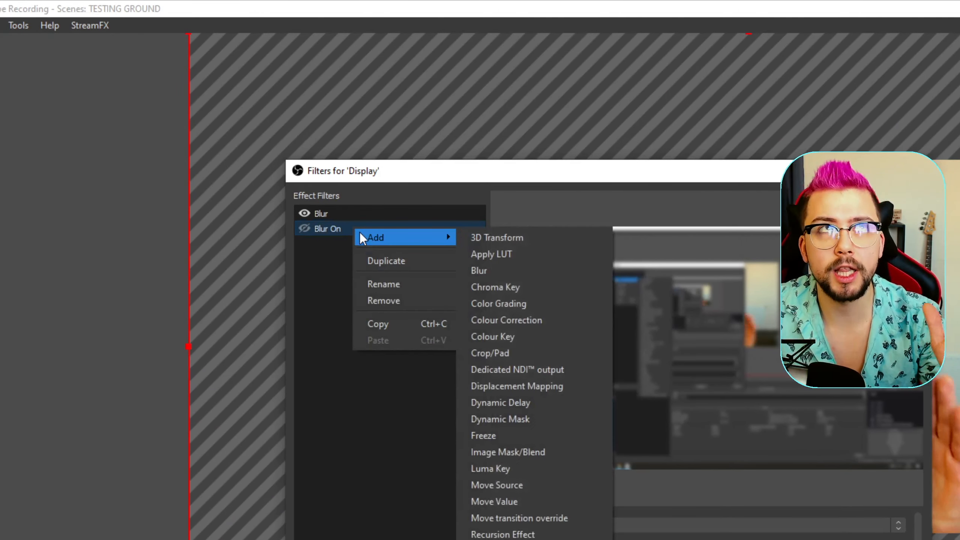
pyautogui.click(393, 261)
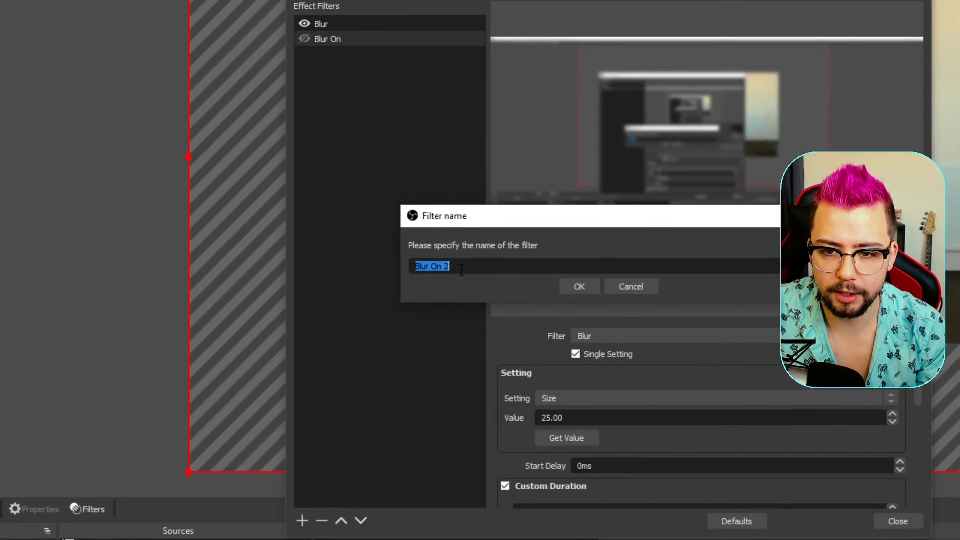
pyautogui.click(460, 457)
pyautogui.press('BackSpace')
pyautogui.press('BackSpace')
pyautogui.press('BackSpace')
pyautogui.write('ff')
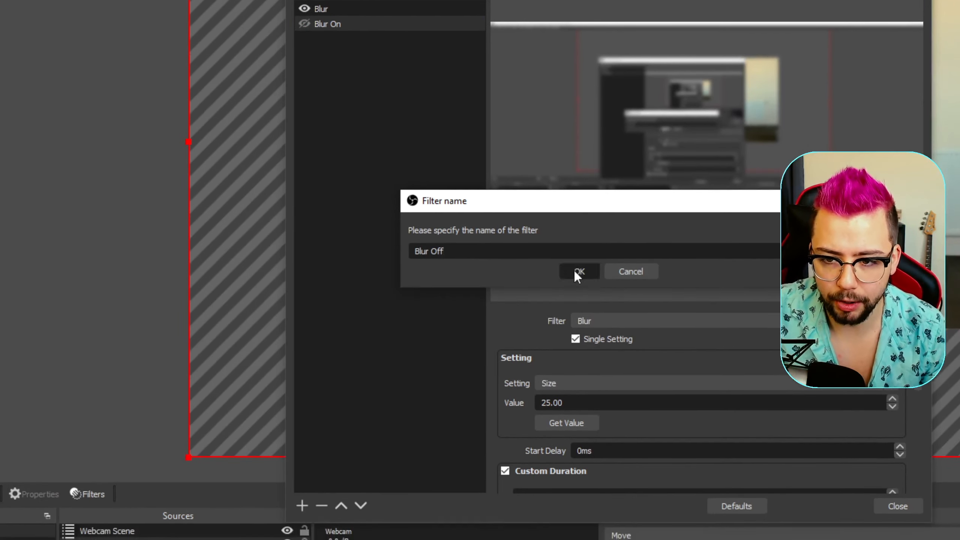
pyautogui.click(577, 289)
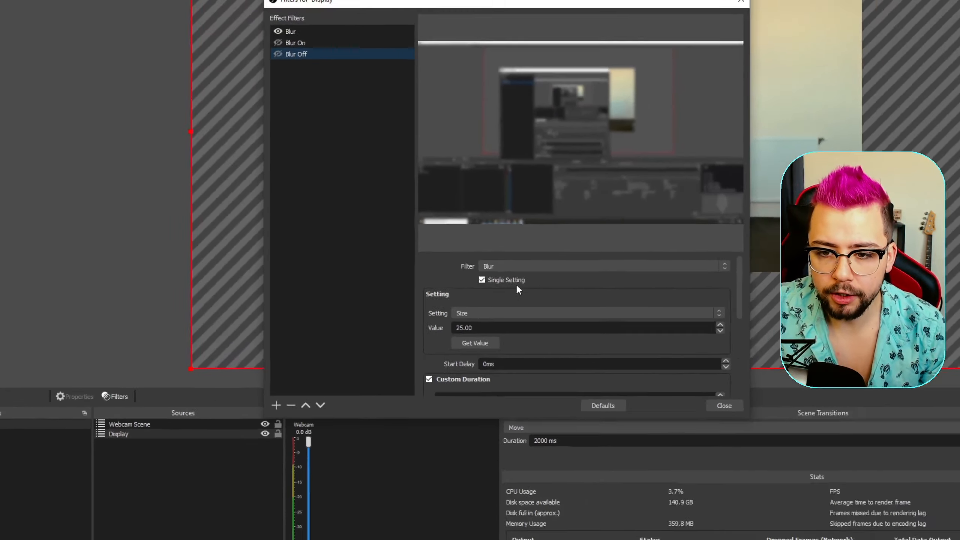
# Step: Set the Blur Off filter's size value to 1
pyautogui.scroll(-3, 438, 310)
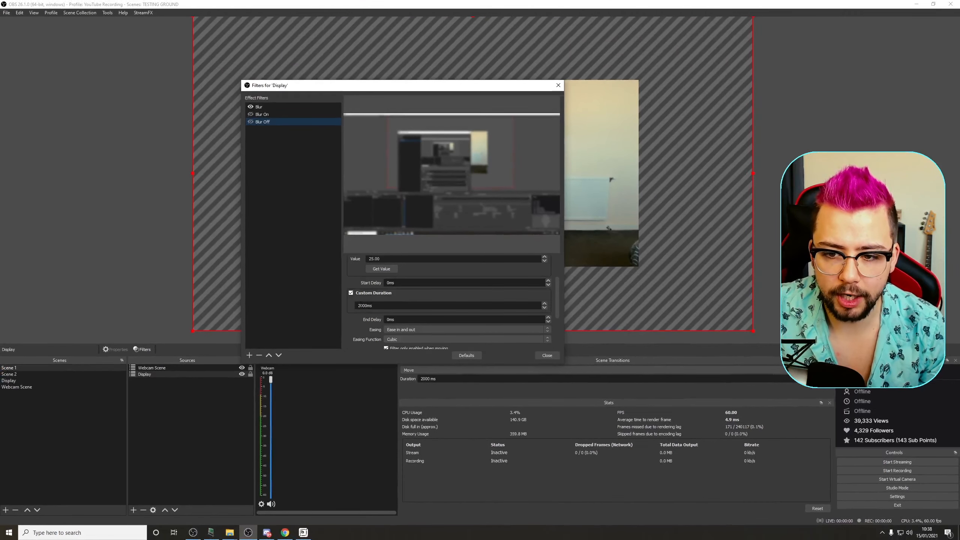
pyautogui.scroll(-1, 366, 310)
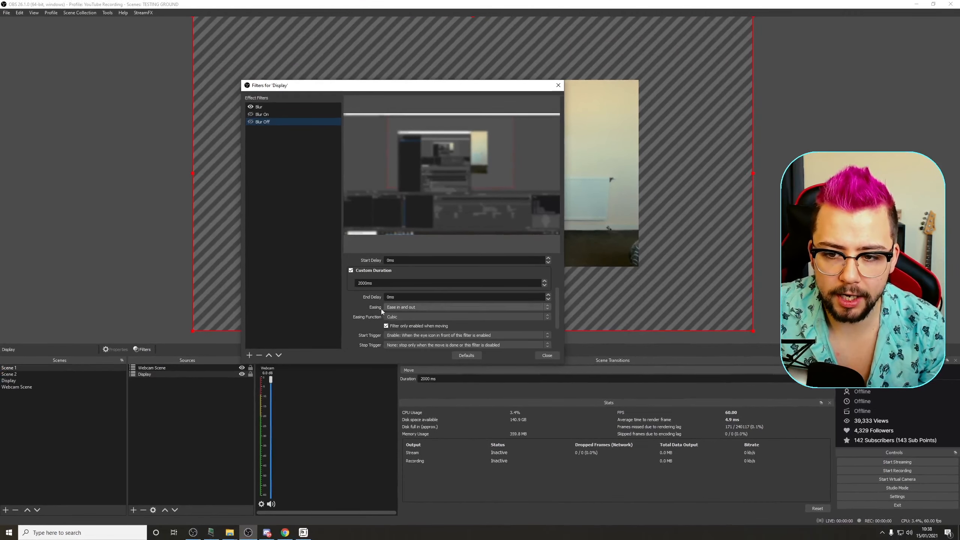
pyautogui.scroll(-1, 367, 312)
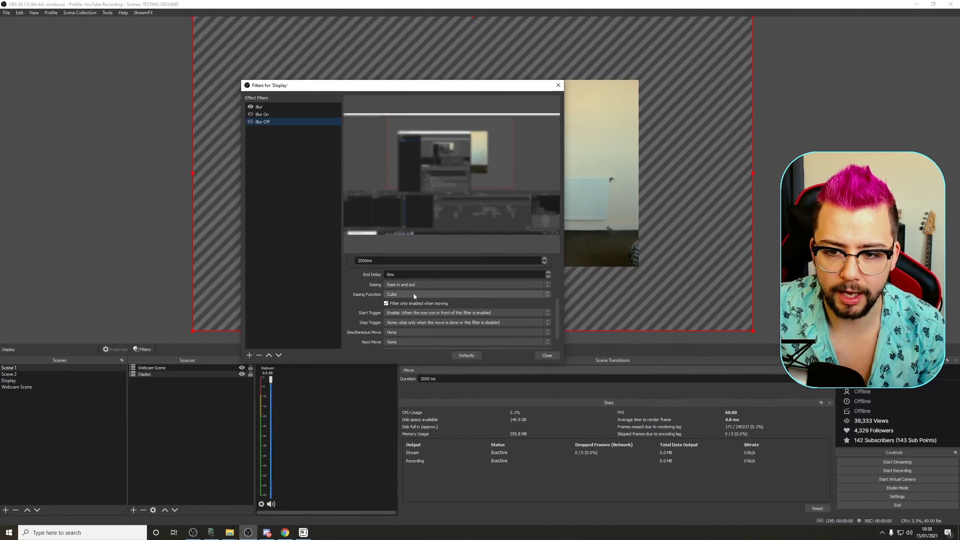
pyautogui.scroll(-1, 359, 301)
pyautogui.scroll(1, 359, 297)
pyautogui.scroll(2, 361, 306)
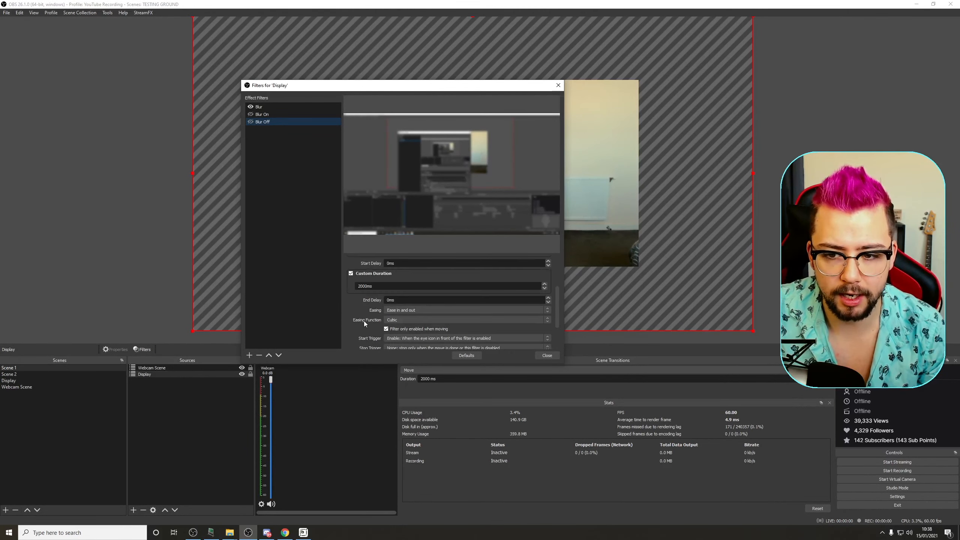
pyautogui.scroll(2, 360, 318)
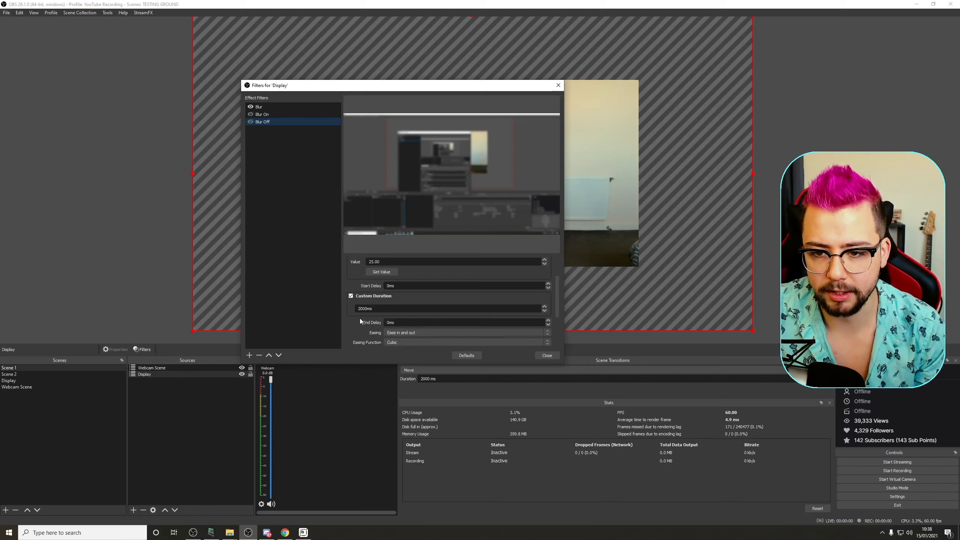
pyautogui.scroll(4, 351, 279)
pyautogui.moveTo(388, 304); pyautogui.dragTo(366, 304)
pyautogui.write('1')
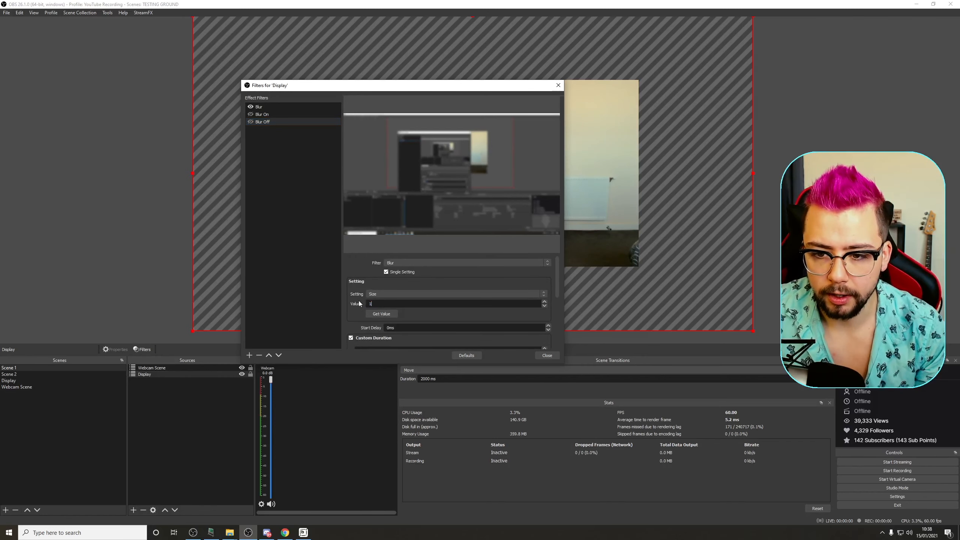
# Step: Test the blur animation by toggling the Blur Off and Blur On filters and watching the preview
pyautogui.click(271, 106)
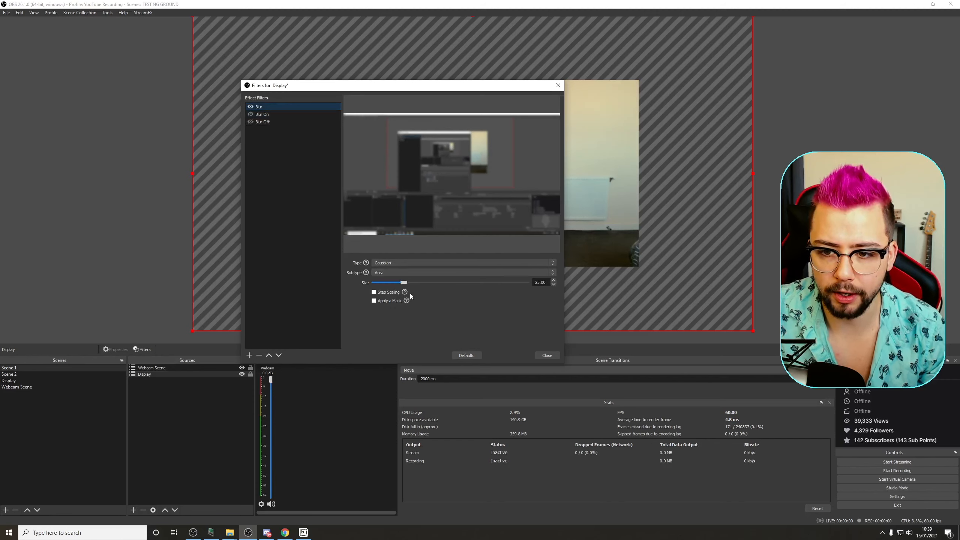
pyautogui.moveTo(402, 281)
pyautogui.mouseDown()
pyautogui.moveTo(368, 279)
pyautogui.moveTo(403, 290)
pyautogui.mouseUp()
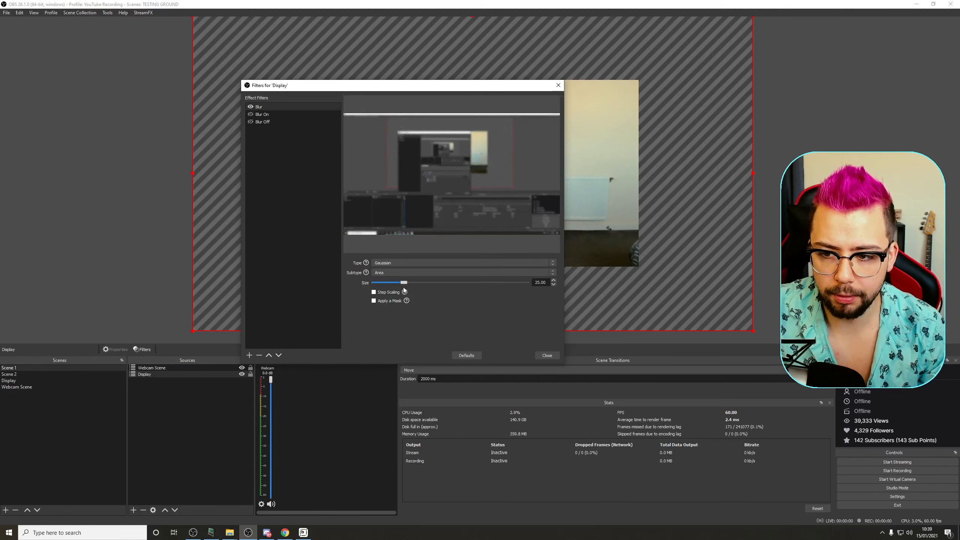
pyautogui.click(260, 123)
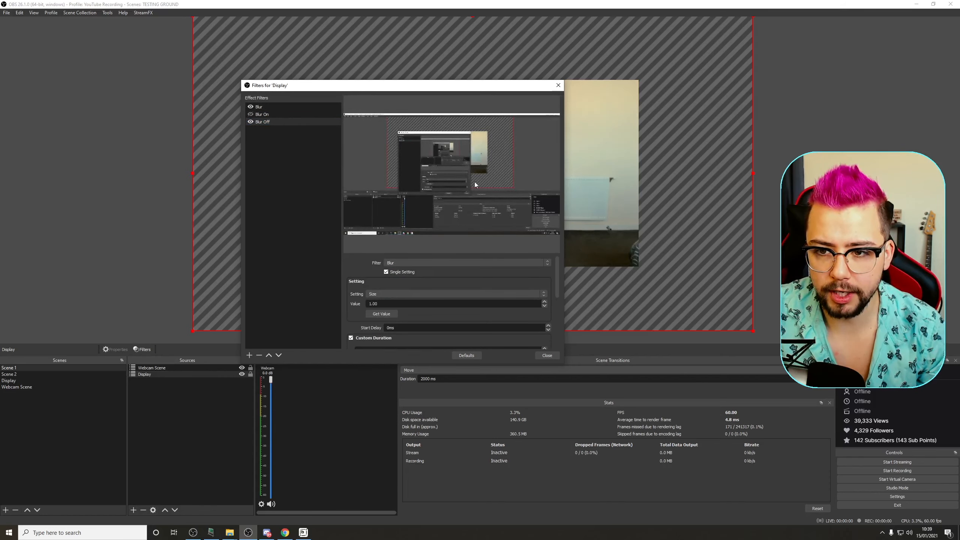
pyautogui.click(250, 114)
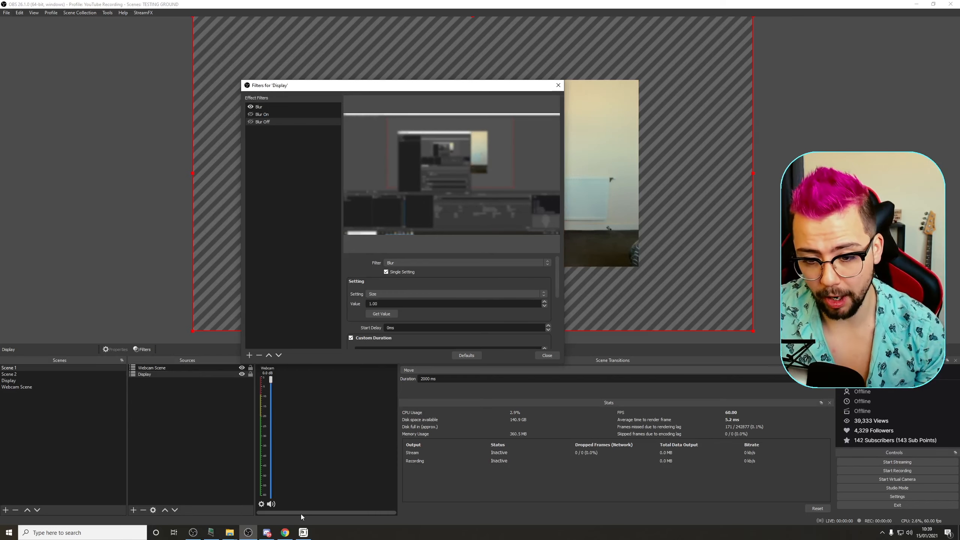
# Step: Switch to the chatbot app and create a new command with the trigger !zoomin
pyautogui.click(303, 532)
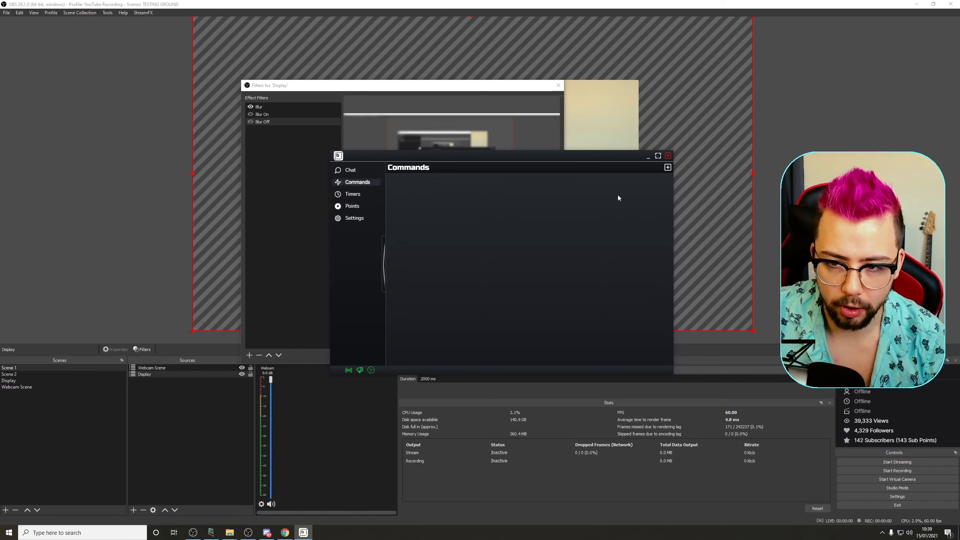
pyautogui.click(667, 167)
pyautogui.click(463, 178)
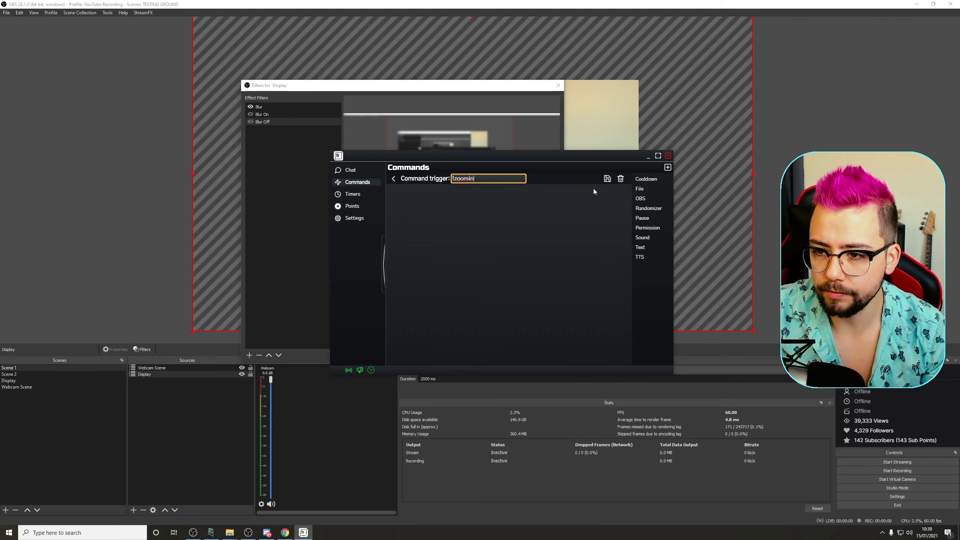
# Step: Add an OBS Control action to the command and set it to Filter visibility
pyautogui.click(641, 199)
pyautogui.click(458, 195)
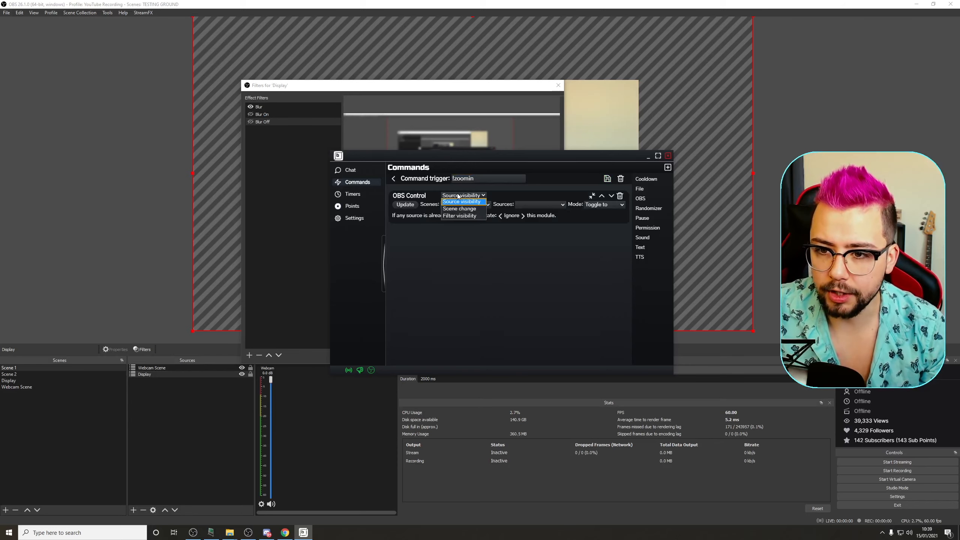
pyautogui.click(460, 216)
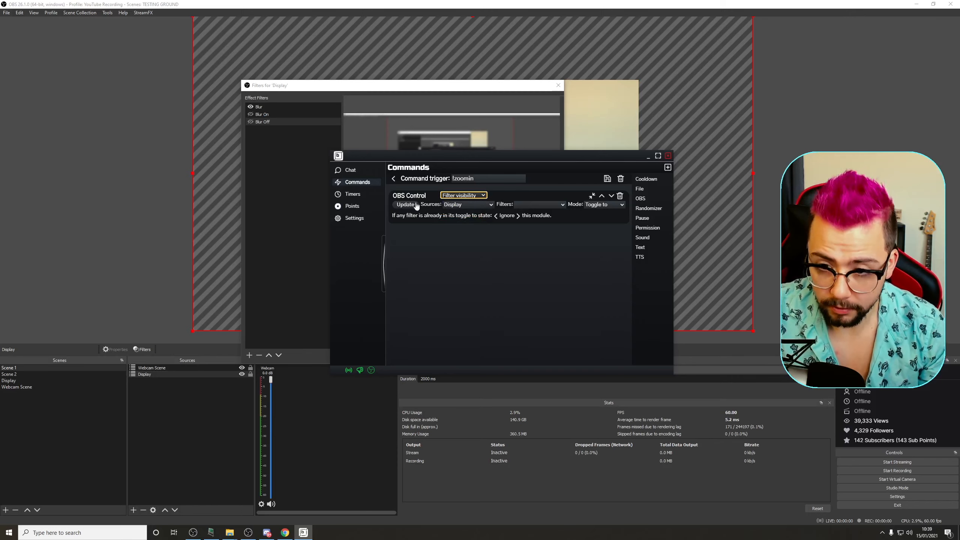
# Step: Choose the Display source and its Blur On filter for the OBS Control action
pyautogui.click(448, 206)
pyautogui.click(453, 213)
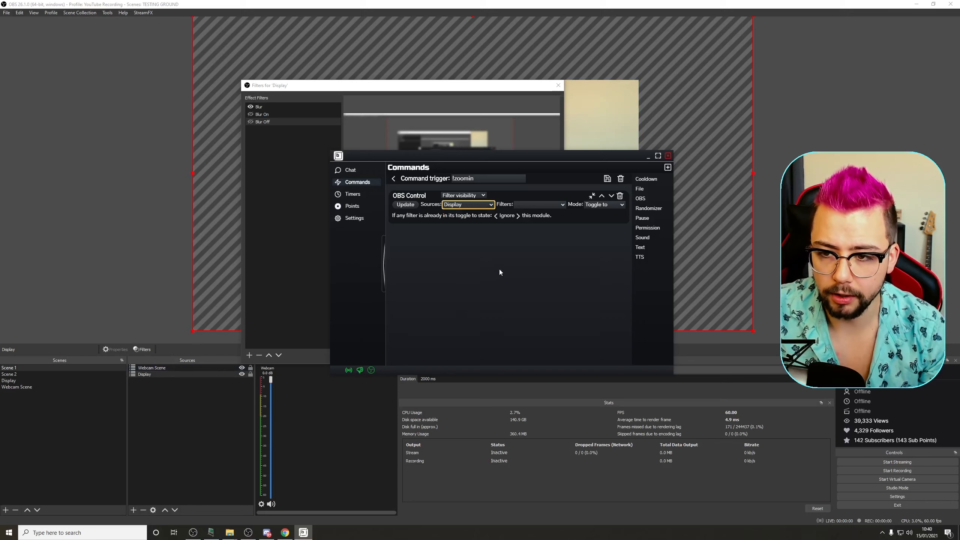
pyautogui.click(540, 206)
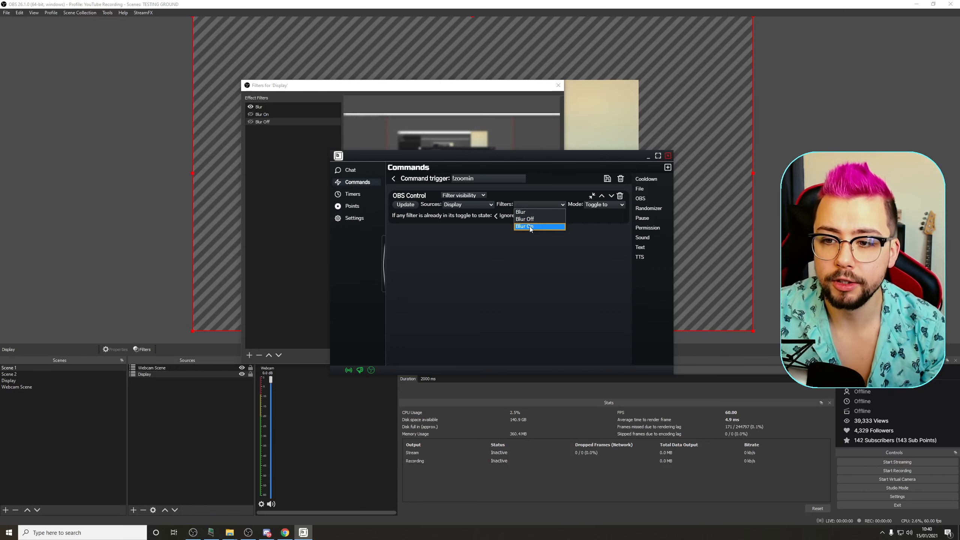
pyautogui.click(531, 226)
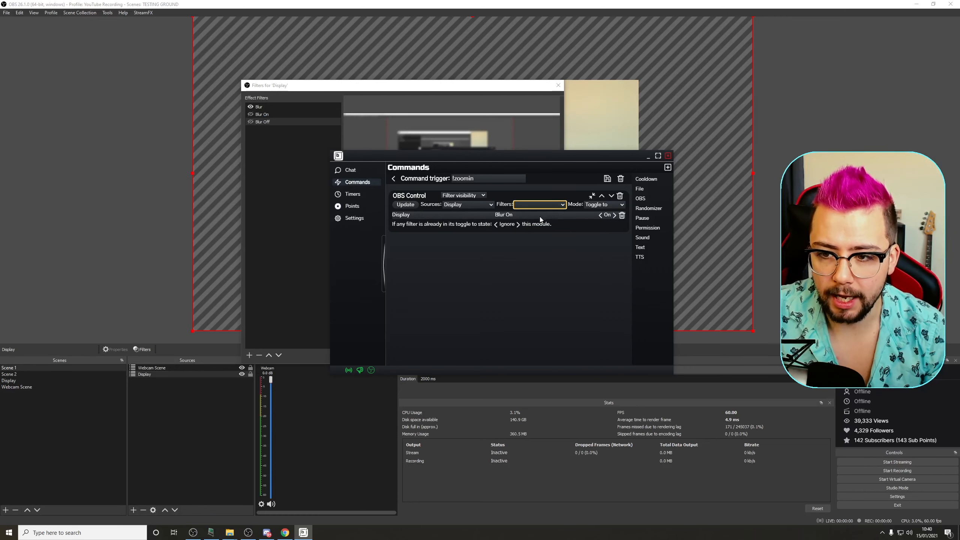
# Step: Add a Scene change action to !zoomin switching to Scene 1, move it above the filter action, and save the command
pyautogui.click(647, 200)
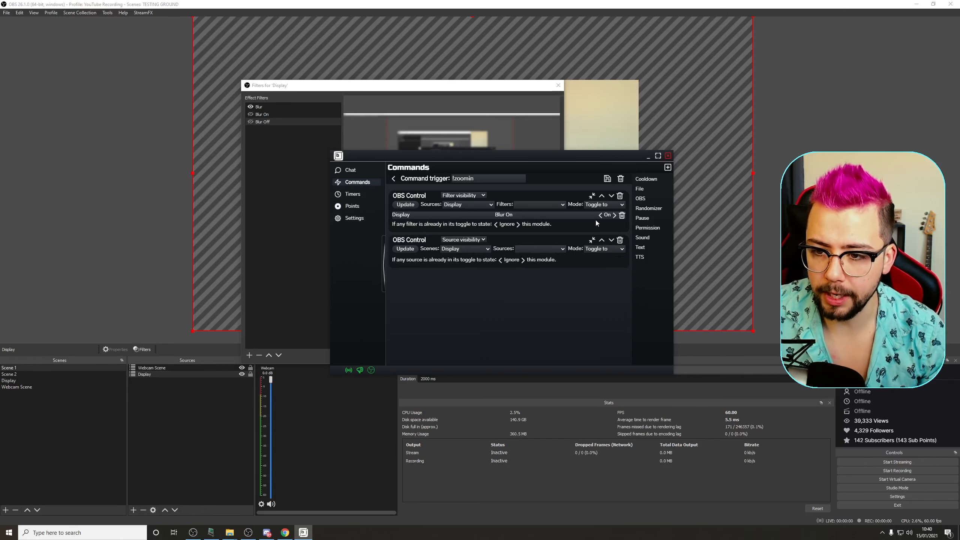
pyautogui.click(477, 243)
pyautogui.click(476, 256)
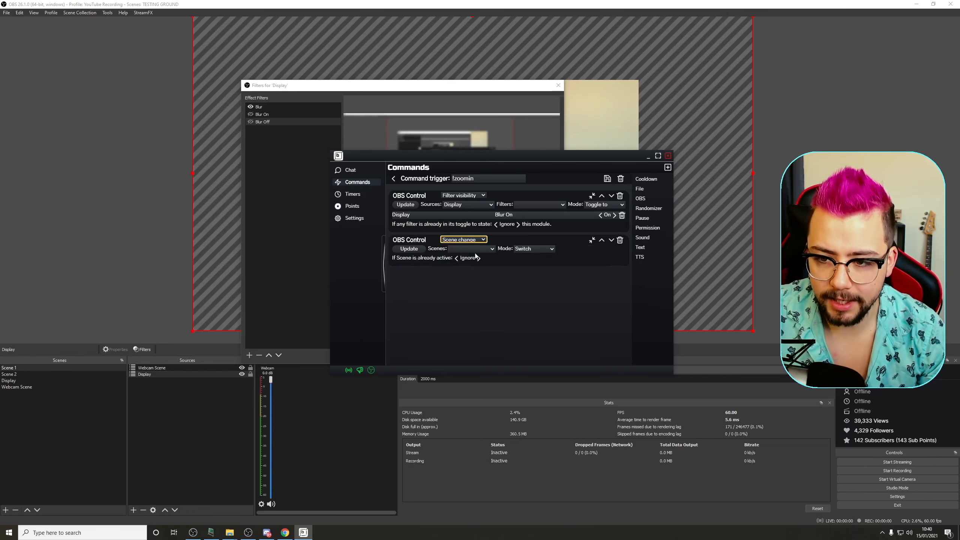
pyautogui.click(601, 240)
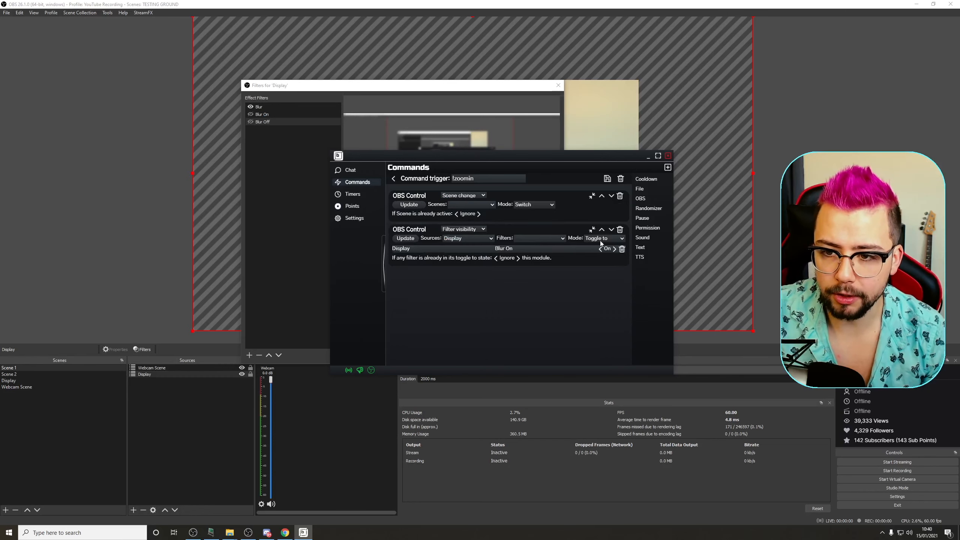
pyautogui.click(458, 206)
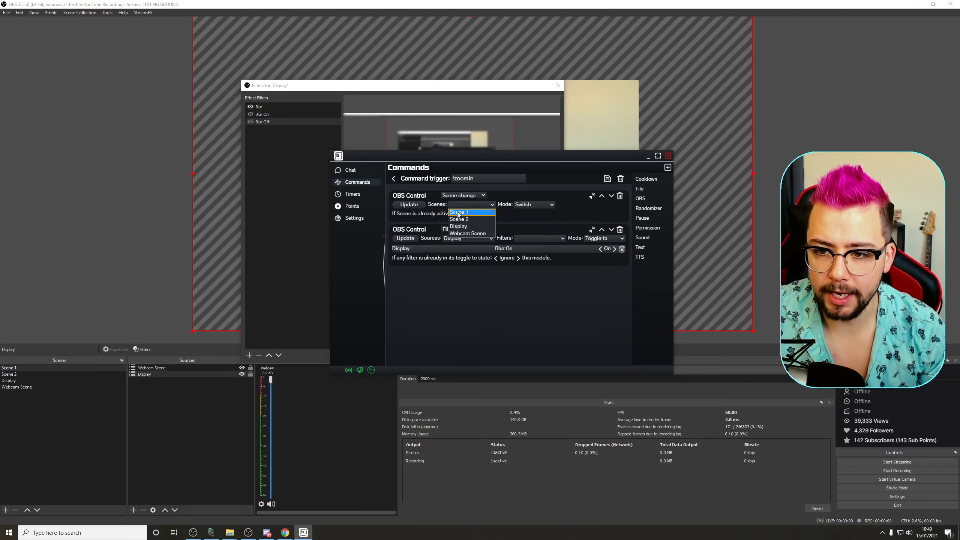
pyautogui.click(459, 213)
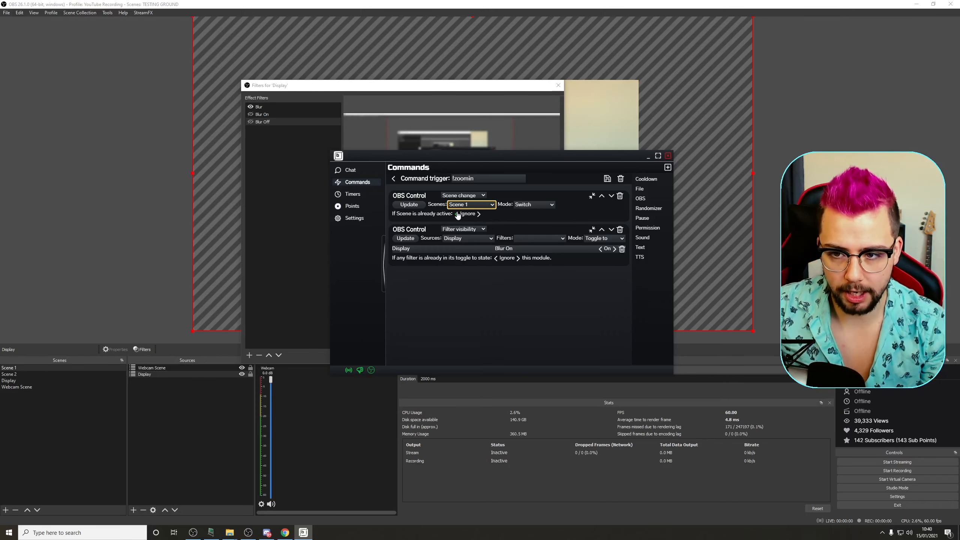
pyautogui.click(607, 179)
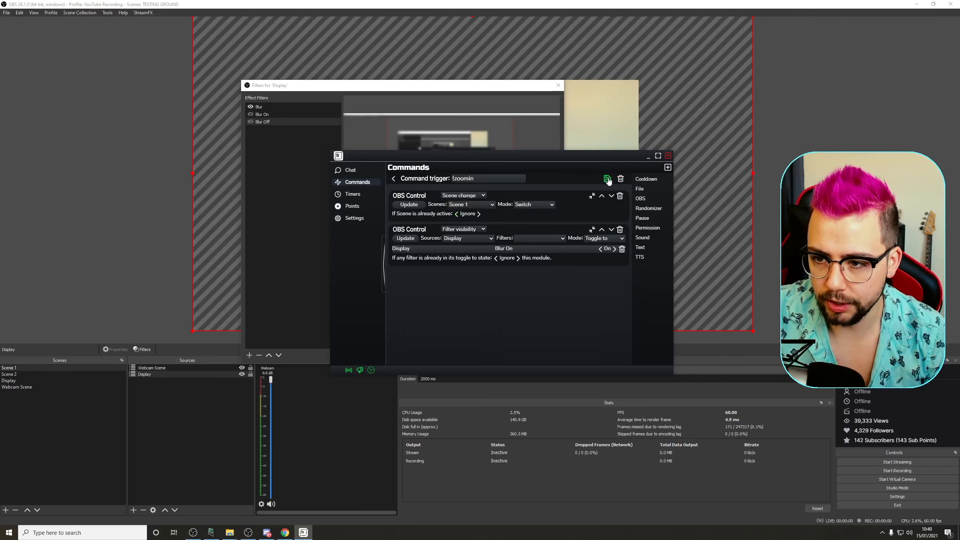
pyautogui.click(393, 180)
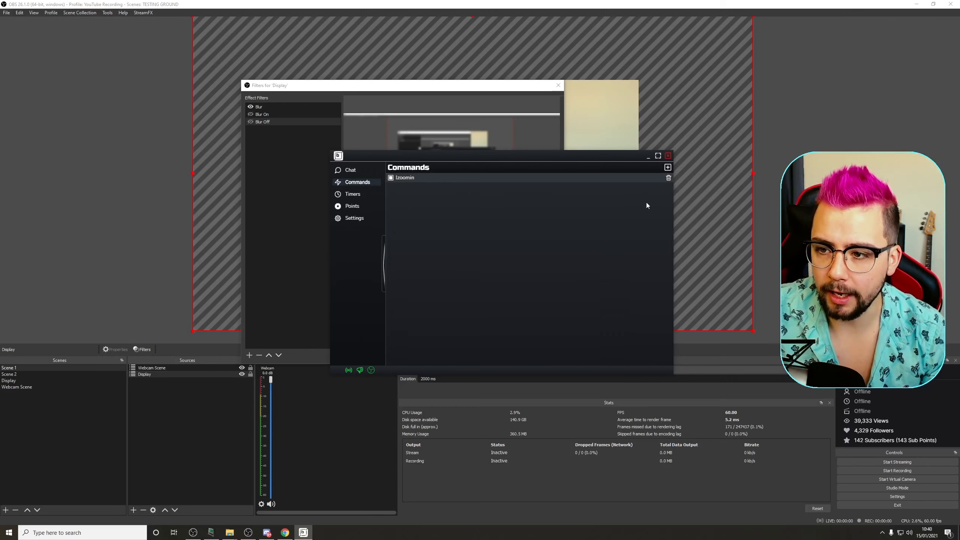
# Step: Create a new chatbot command with the trigger !zoomout
pyautogui.click(667, 167)
pyautogui.click(486, 177)
pyautogui.write('!zoomout')
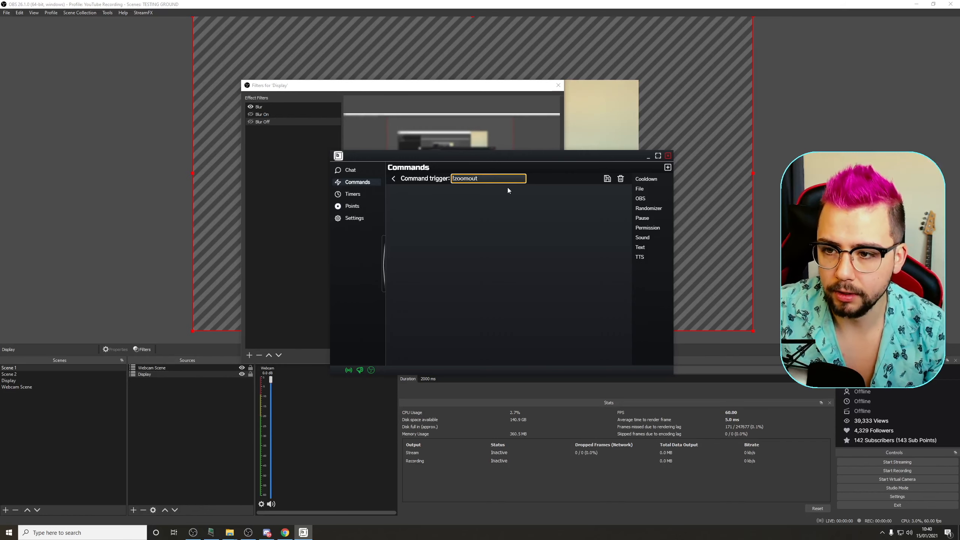
# Step: Add an OBS Control action to !zoomout set to Scene change, switching to Scene 2
pyautogui.click(641, 199)
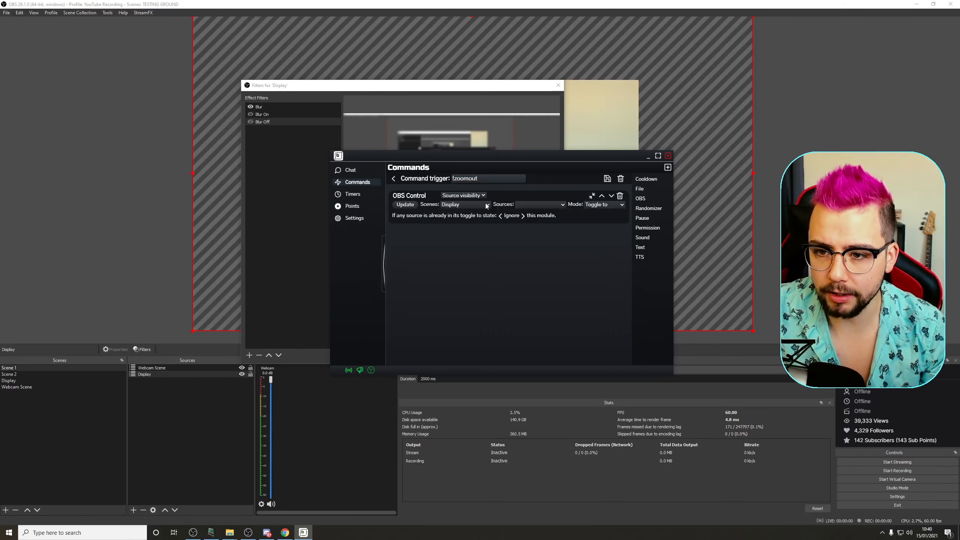
pyautogui.click(472, 195)
pyautogui.click(474, 206)
pyautogui.click(475, 206)
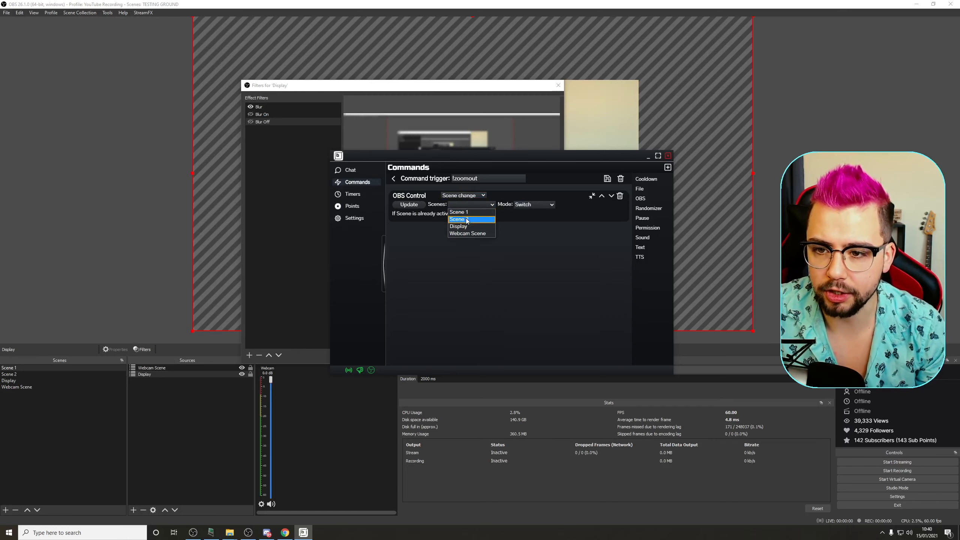
pyautogui.click(466, 219)
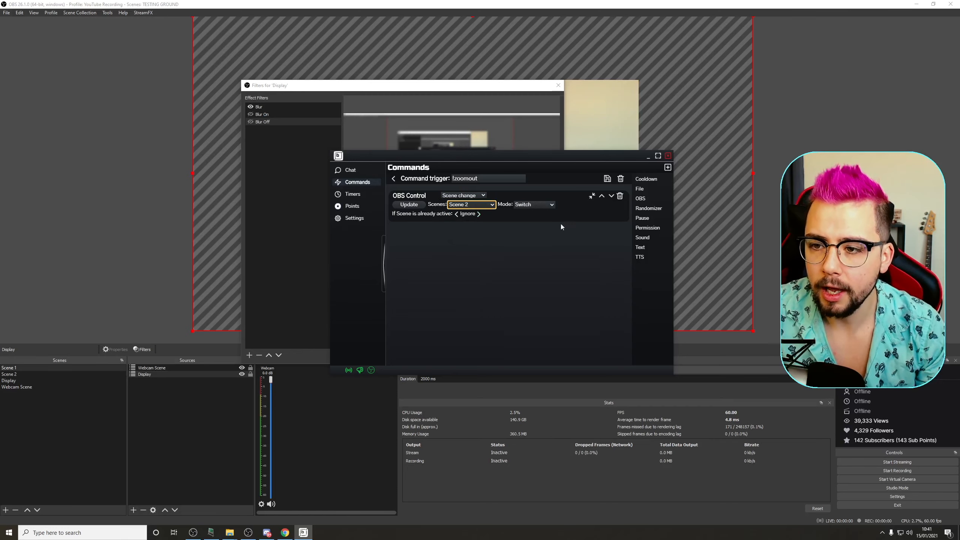
# Step: Add a Filter visibility action for the Display source's Blur Off filter and save the !zoomout command
pyautogui.click(641, 198)
pyautogui.click(466, 229)
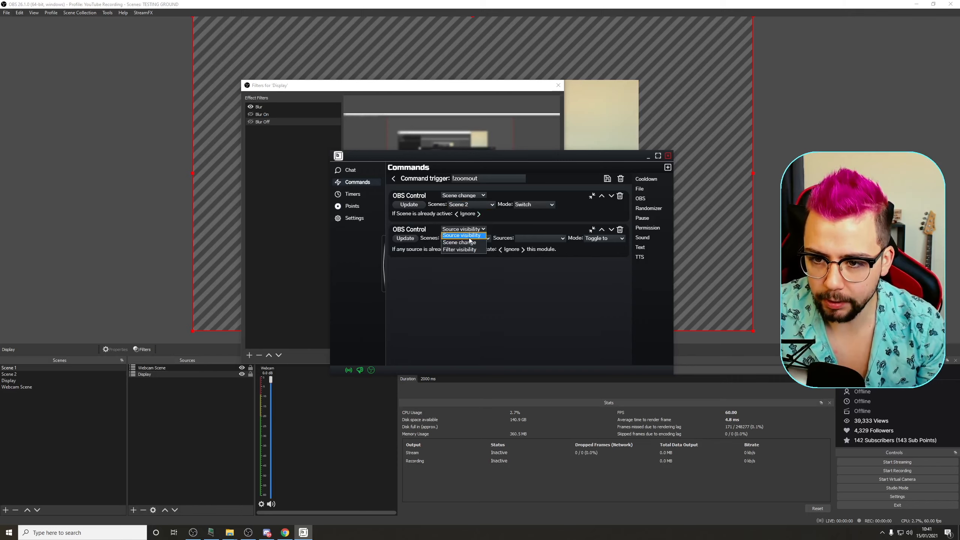
pyautogui.click(460, 250)
pyautogui.click(468, 238)
pyautogui.click(476, 242)
pyautogui.click(540, 238)
pyautogui.click(531, 253)
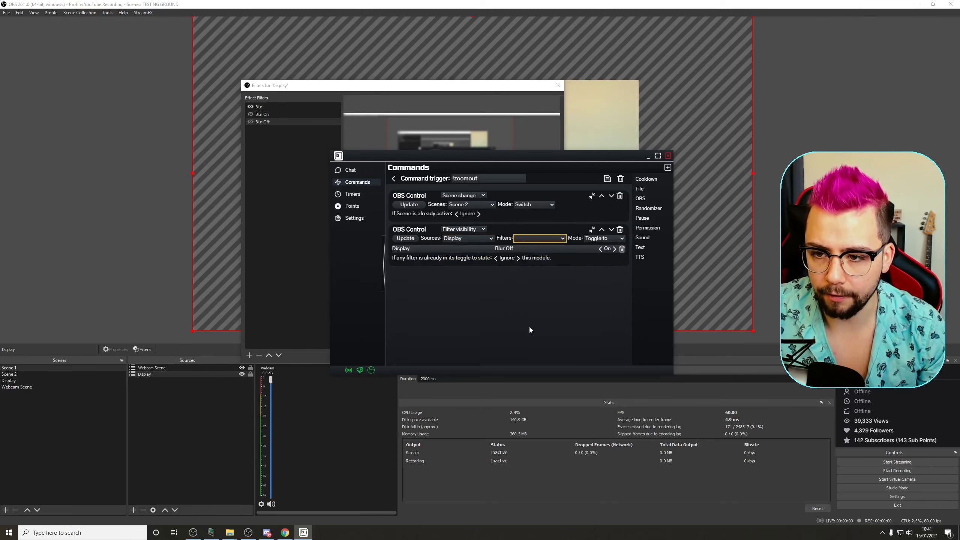
pyautogui.click(607, 179)
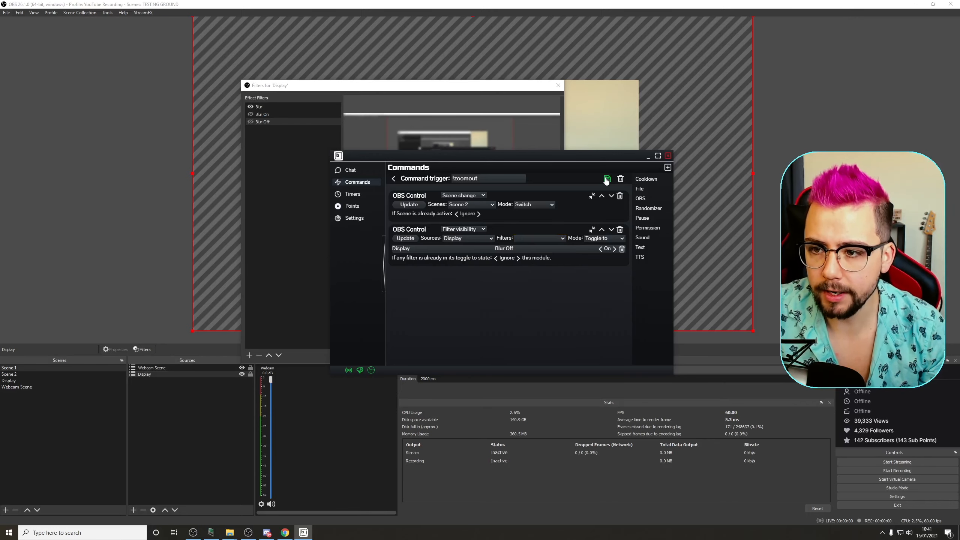
pyautogui.click(393, 178)
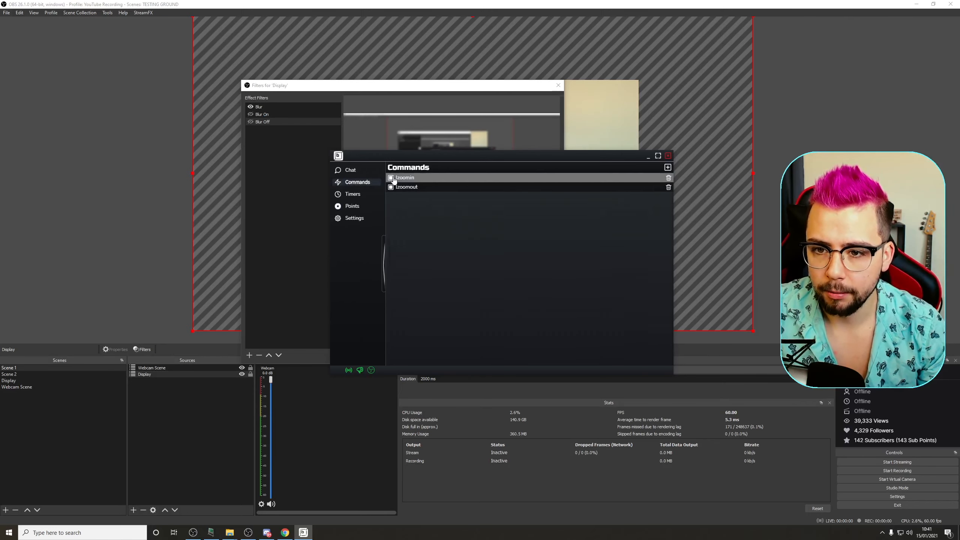
# Step: Close the chatbot and Display filters windows and show the Twitch Chat dock in OBS
pyautogui.click(648, 155)
pyautogui.click(558, 85)
pyautogui.click(162, 242)
pyautogui.rightClick(69, 361)
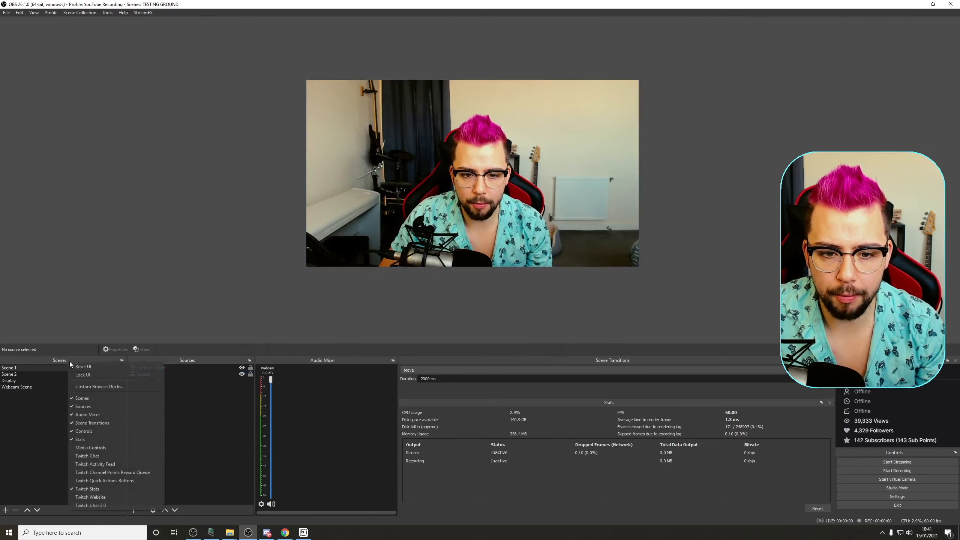
pyautogui.click(96, 459)
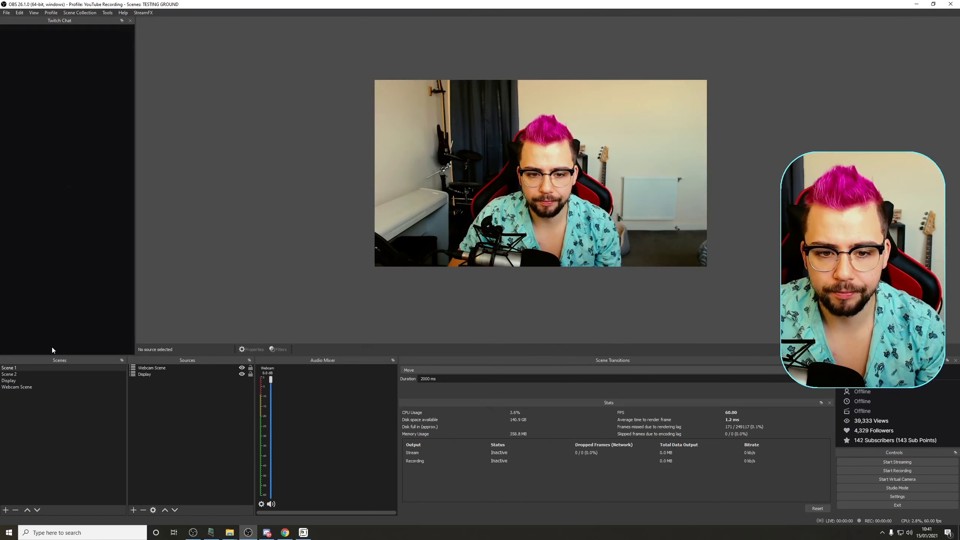
# Step: Test the commands by sending !zoomout and then !zoomin in the Twitch chat
pyautogui.click(49, 329)
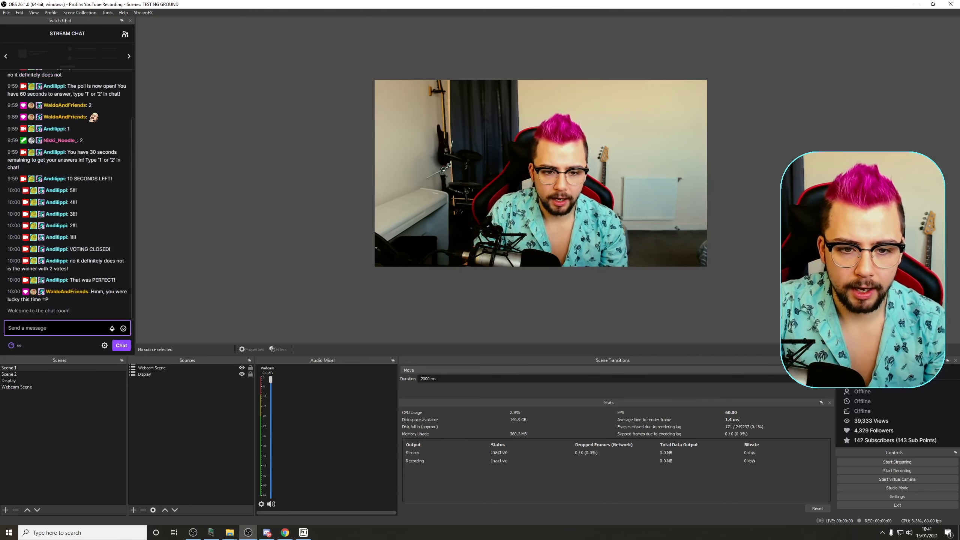
pyautogui.write('I')
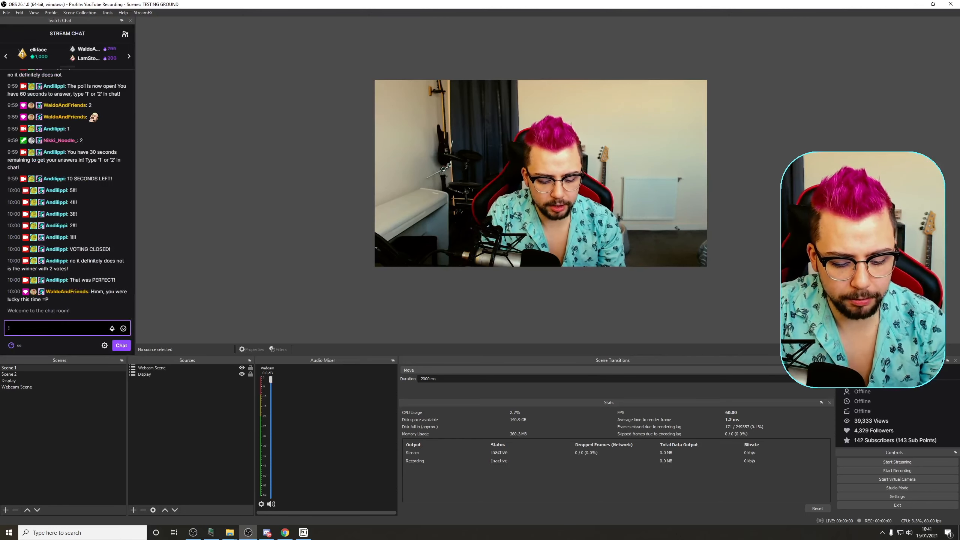
pyautogui.write('zoomout')
pyautogui.press('Return')
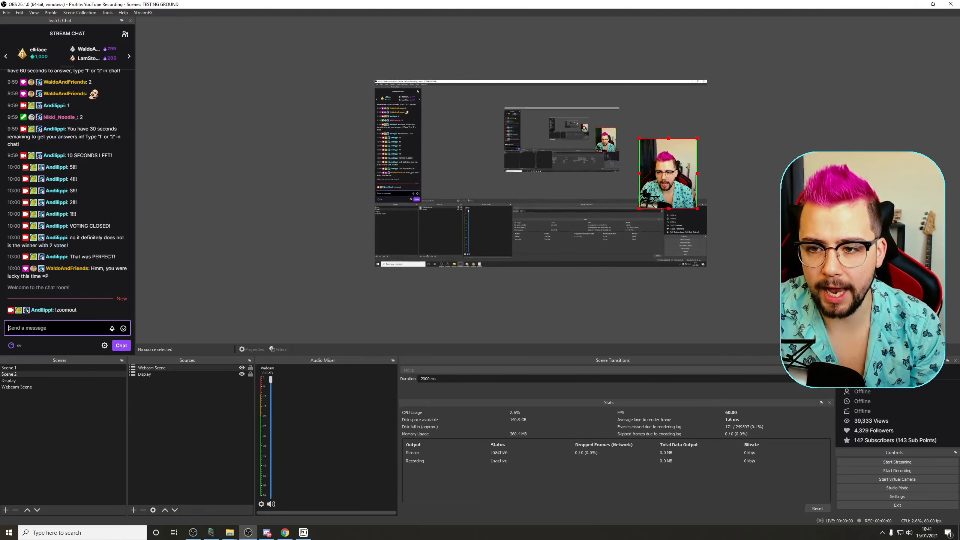
pyautogui.write('!zoomin')
pyautogui.press('Return')
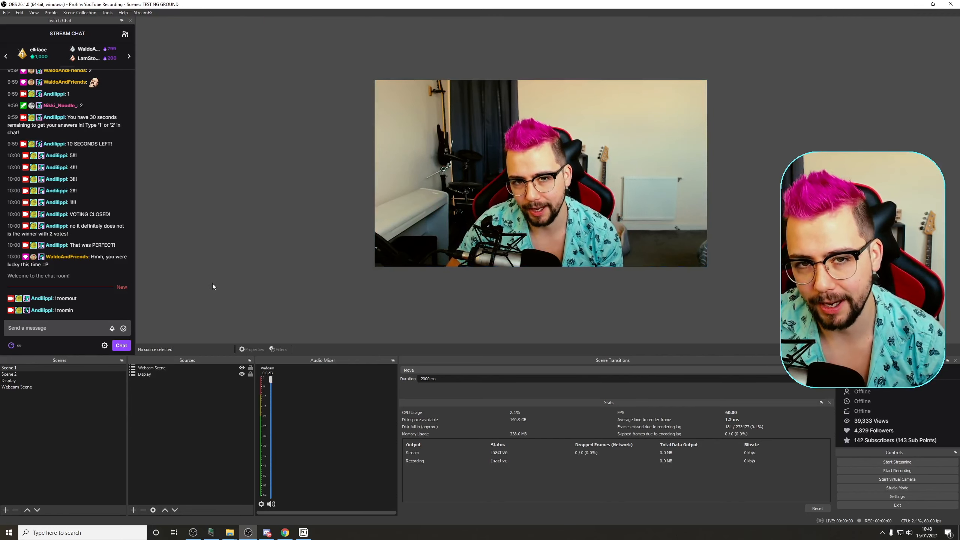
# Step: Narrow the webcam source in Scene 2 from both sides
pyautogui.click(50, 375)
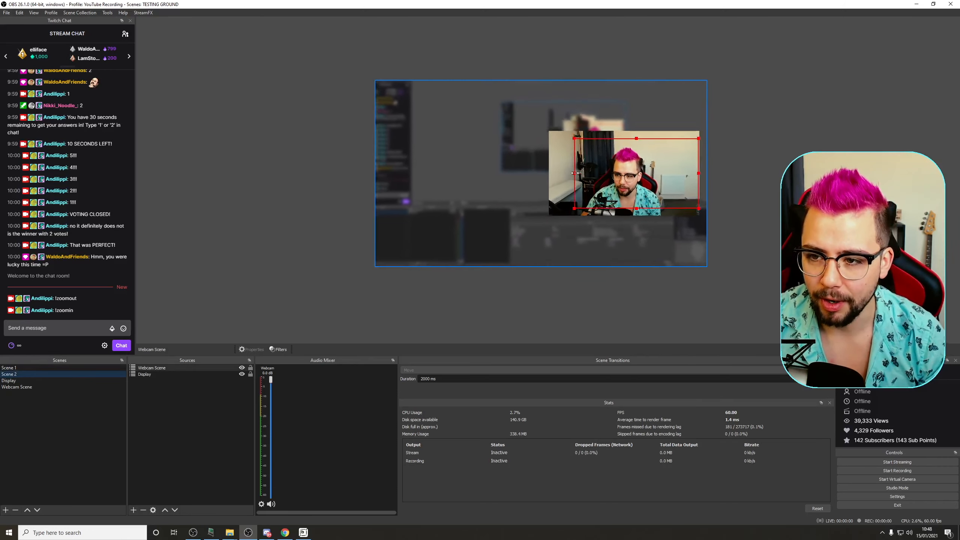
pyautogui.moveTo(575, 174); pyautogui.dragTo(614, 176)
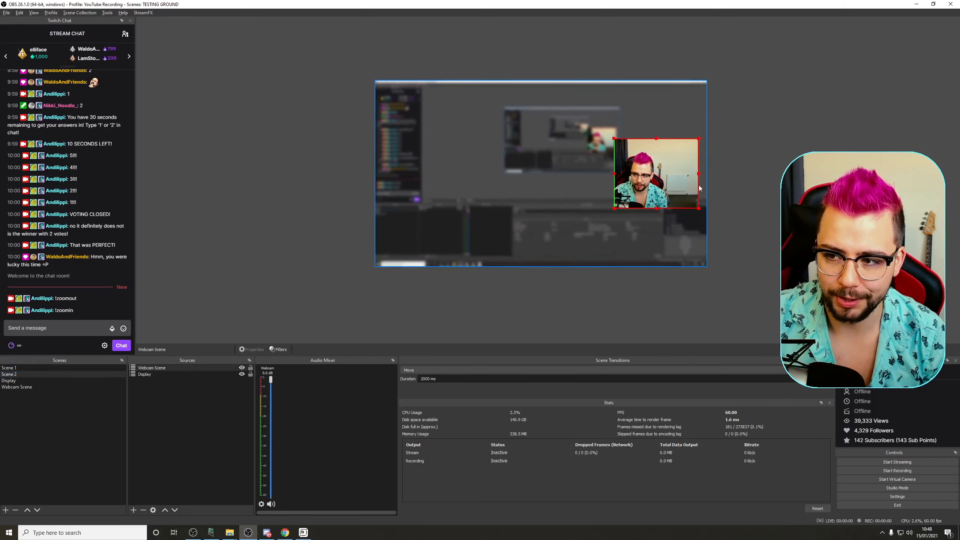
pyautogui.moveTo(697, 174); pyautogui.dragTo(667, 176)
pyautogui.click(760, 248)
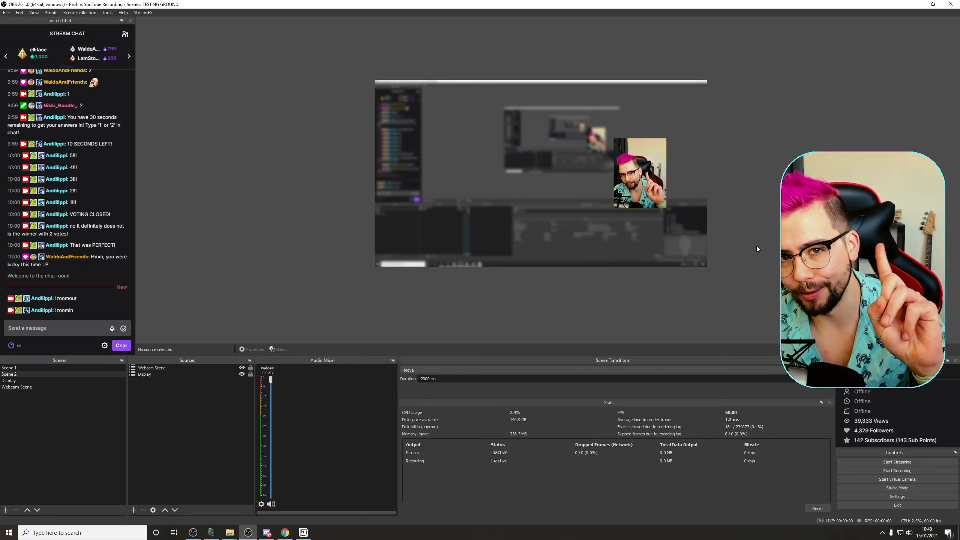
# Step: Widen the webcam source in Scene 2 back to its original framing
pyautogui.click(633, 183)
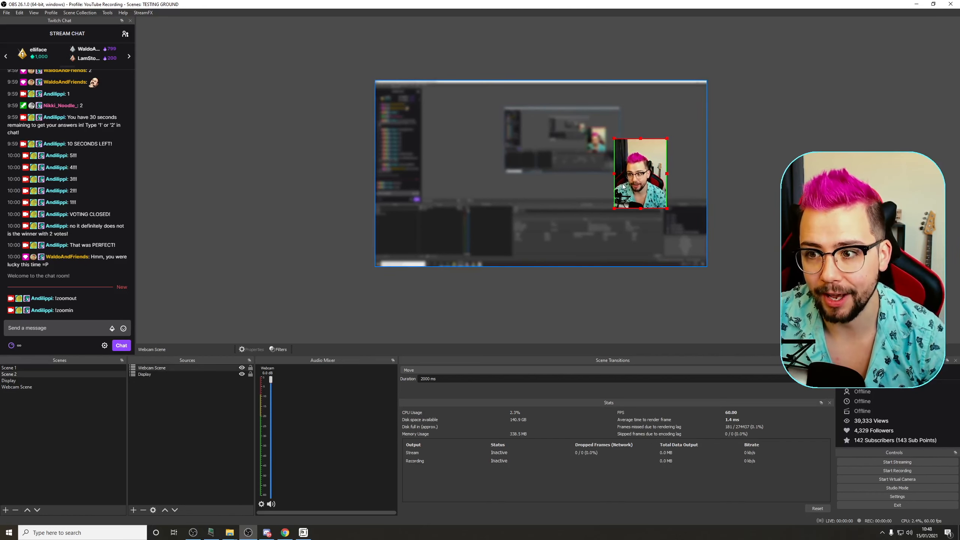
pyautogui.moveTo(614, 173); pyautogui.dragTo(569, 174)
pyautogui.moveTo(667, 174); pyautogui.dragTo(764, 180)
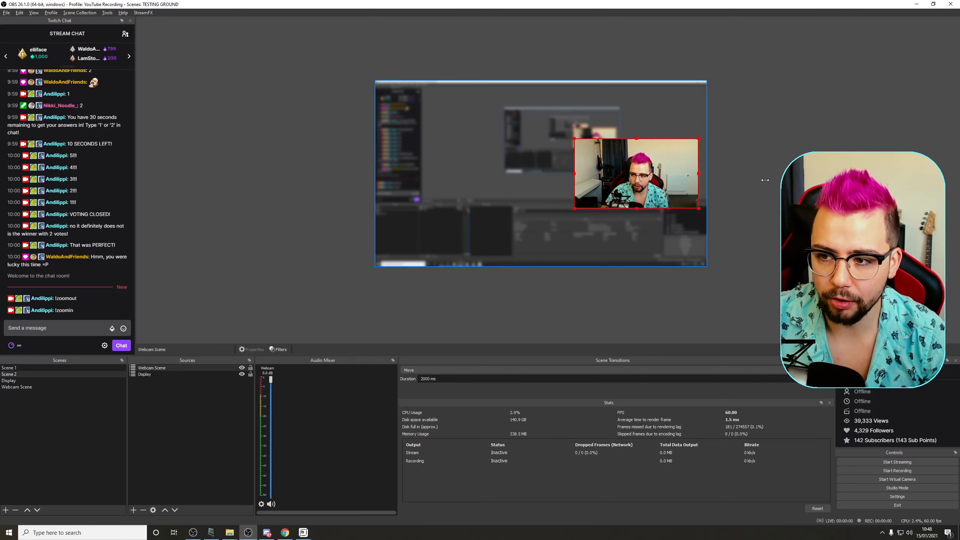
# Step: Add a User-defined shader filter named Rounded Corners to the Webcam Scene
pyautogui.click(45, 387)
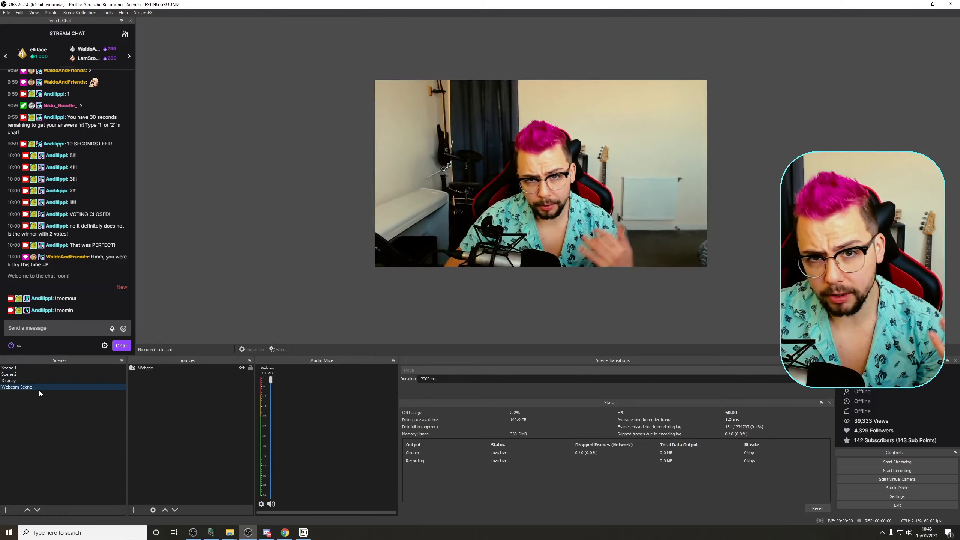
pyautogui.rightClick(28, 388)
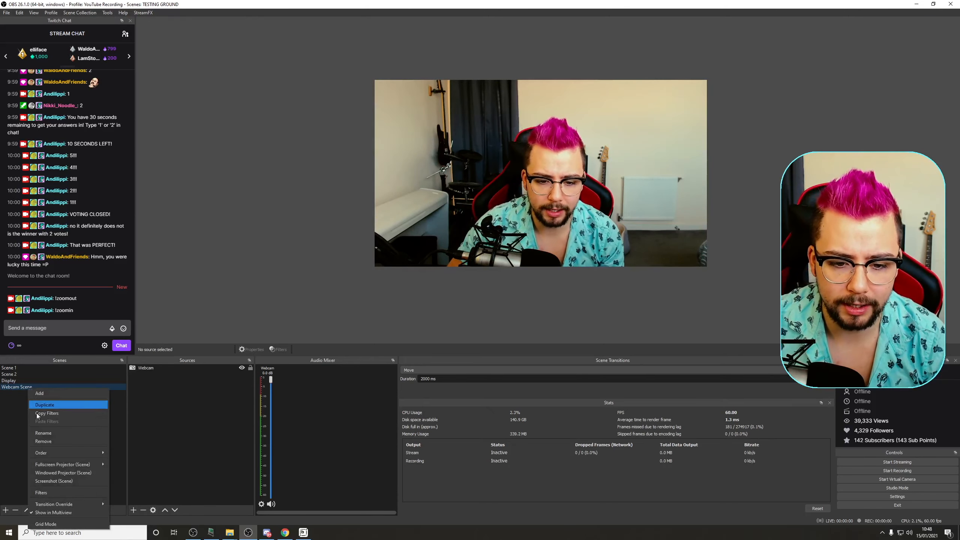
pyautogui.click(48, 494)
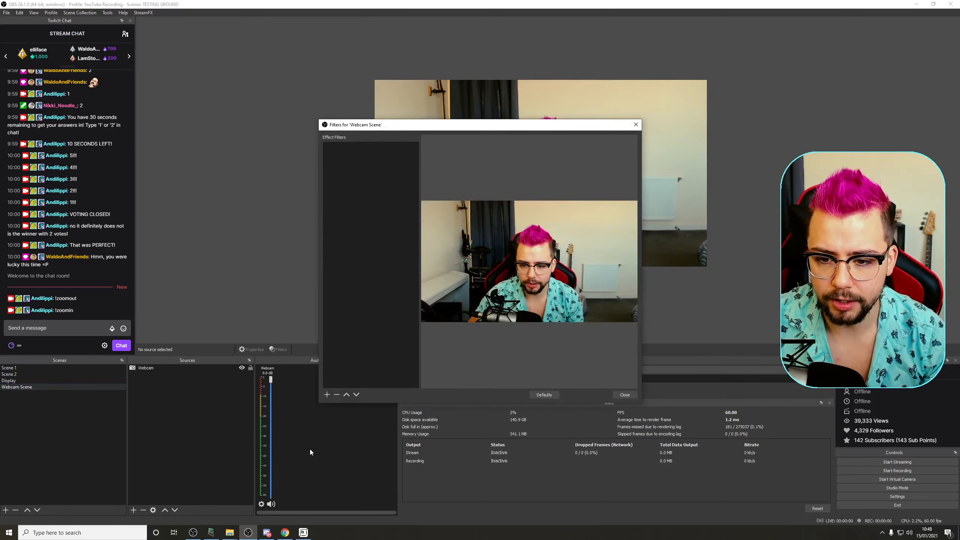
pyautogui.click(327, 394)
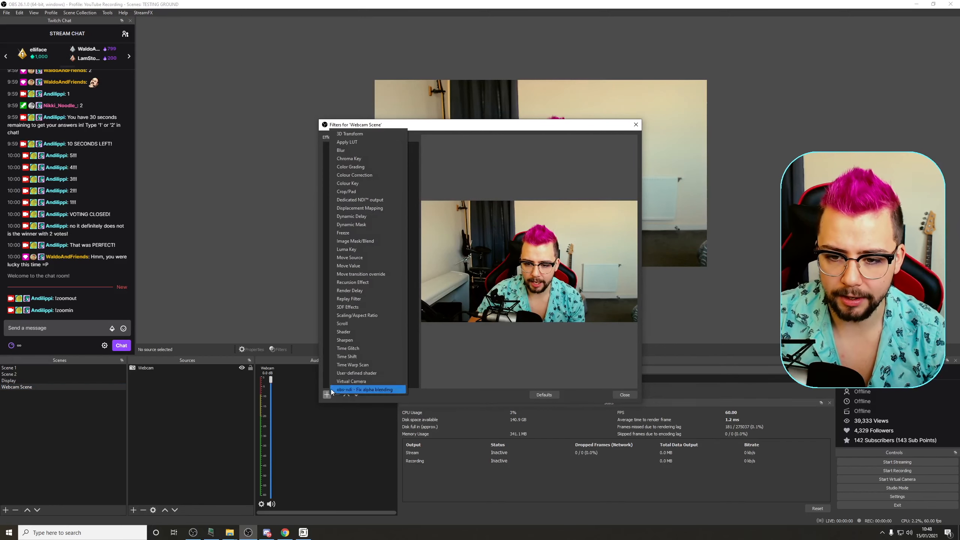
pyautogui.click(347, 373)
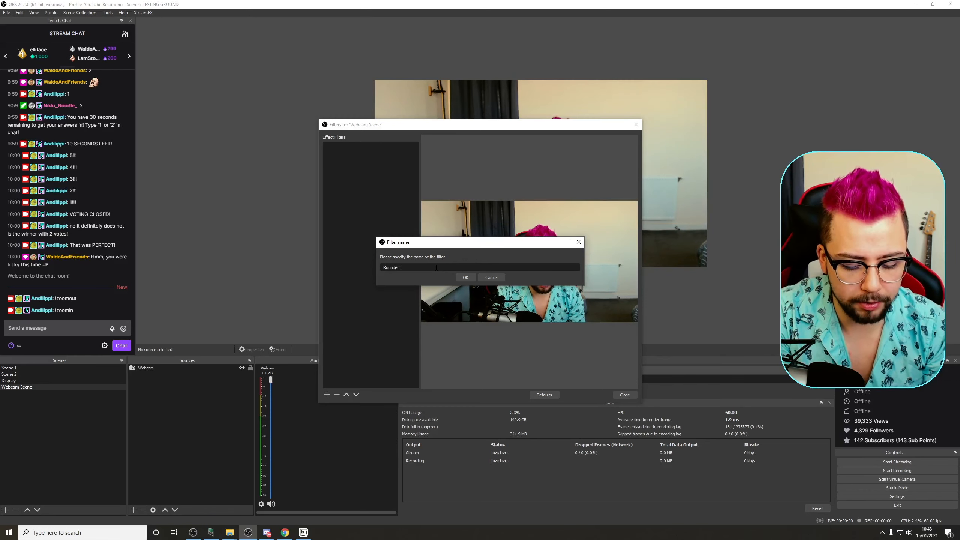
pyautogui.press('Return')
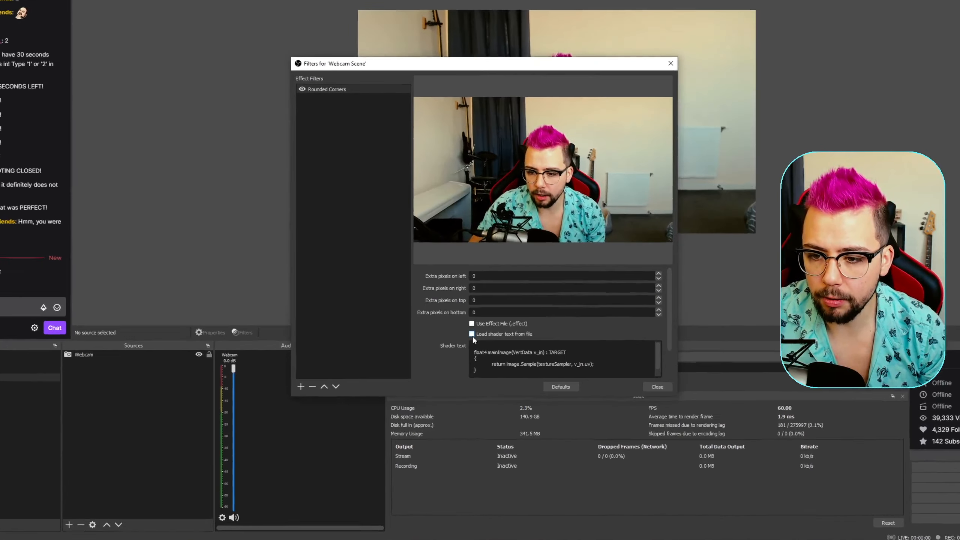
# Step: Enable loading shader text from file and choose rounded_rect2.shader for the Rounded Corners filter
pyautogui.click(472, 334)
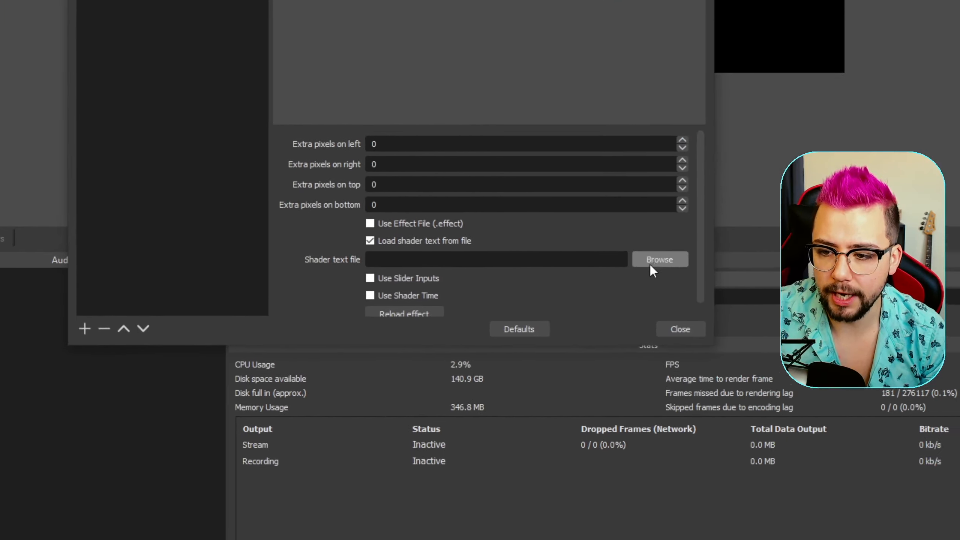
pyautogui.click(643, 345)
pyautogui.scroll(-10, 378, 271)
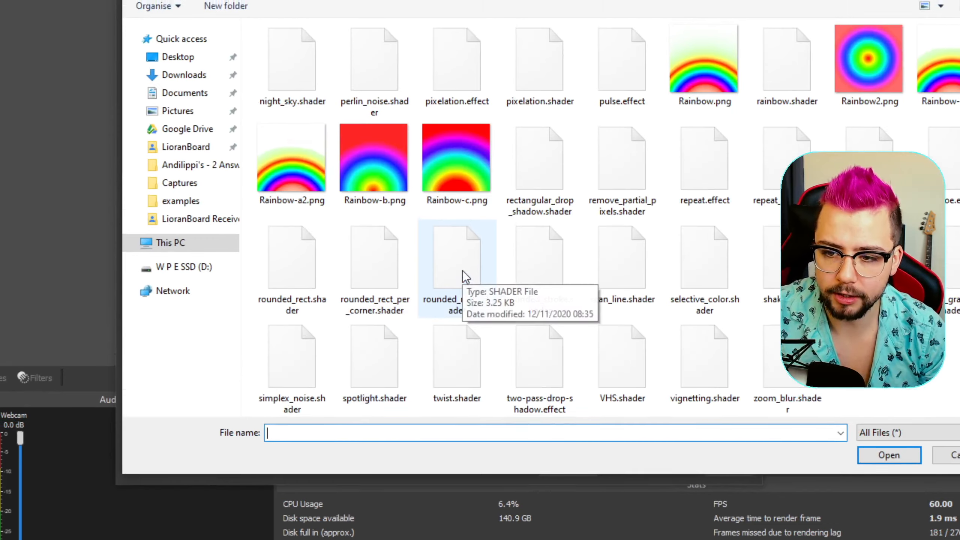
pyautogui.doubleClick(462, 270)
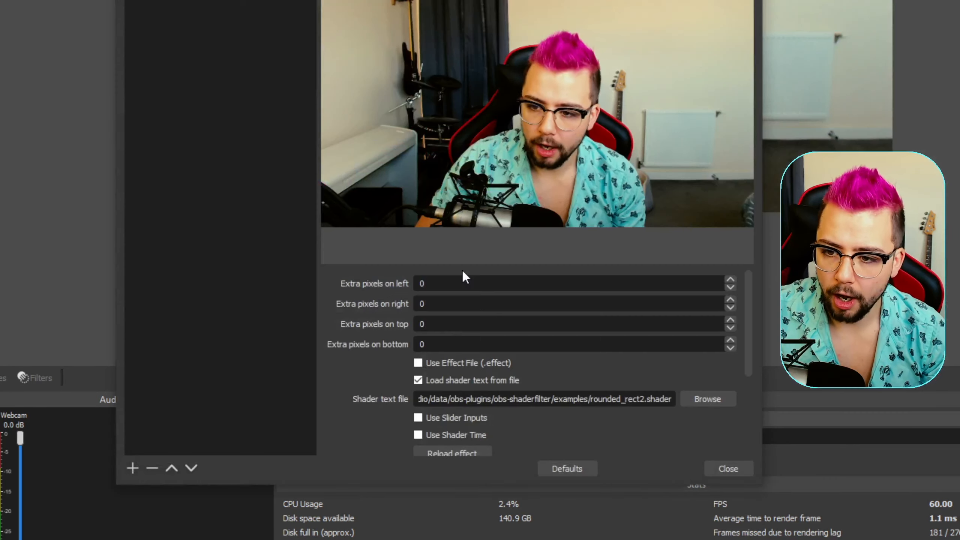
# Step: Set the Rounded Corners filter's corner radius to 100 and its border thickness to 20
pyautogui.scroll(-2, 353, 280)
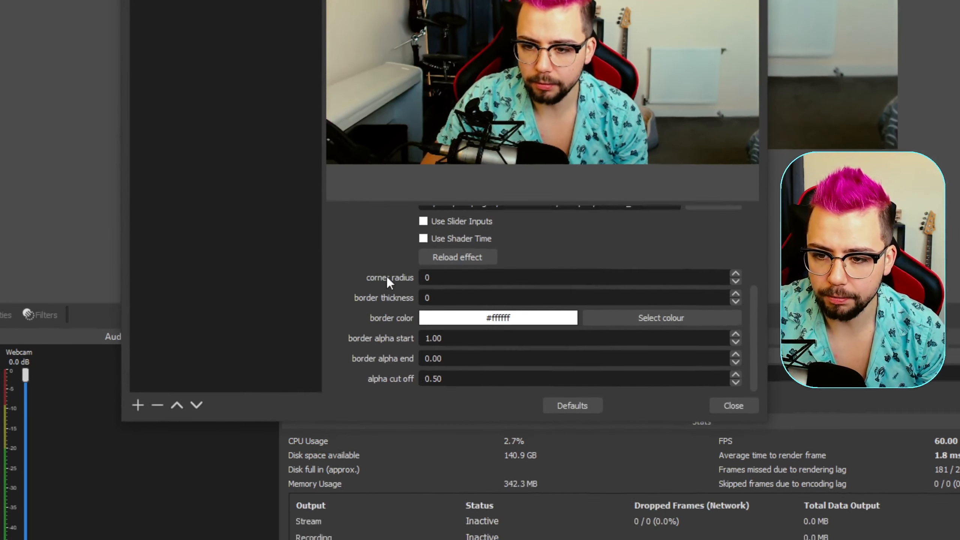
pyautogui.click(445, 294)
pyautogui.press('BackSpace')
pyautogui.write('100')
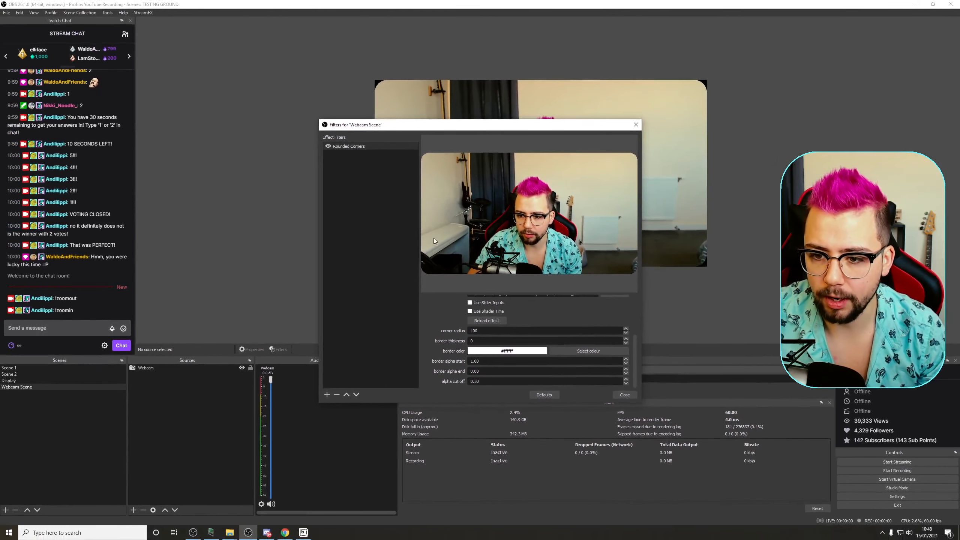
pyautogui.write('20')
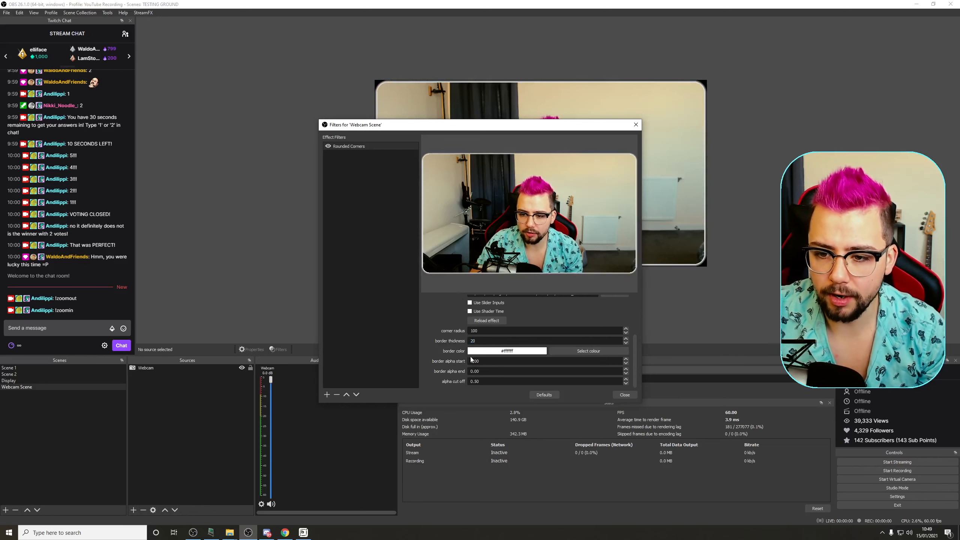
# Step: Set the Rounded Corners border colour to #6af4ff and close the filters window
pyautogui.click(569, 353)
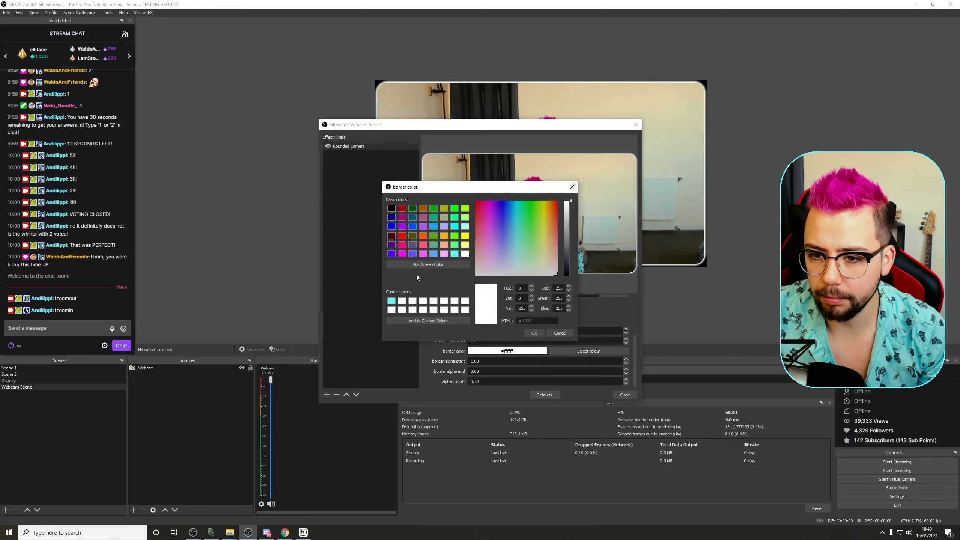
pyautogui.click(533, 333)
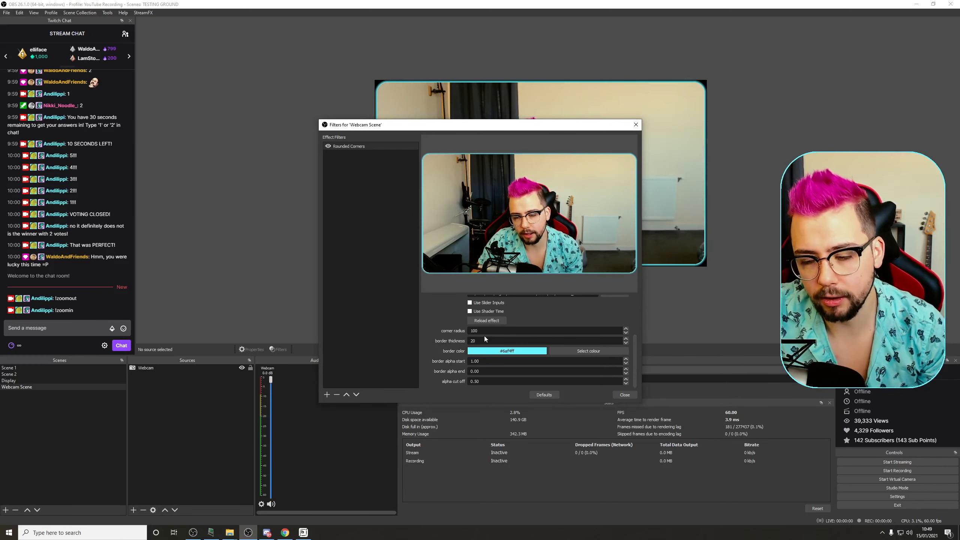
pyautogui.click(627, 397)
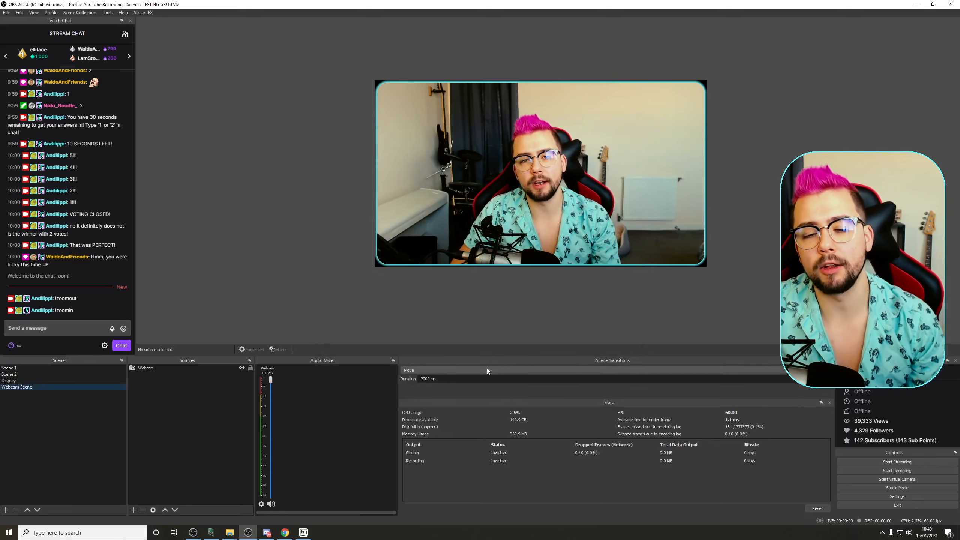
# Step: Add a Move Value filter named Corners On to the Webcam Scene
pyautogui.click(19, 368)
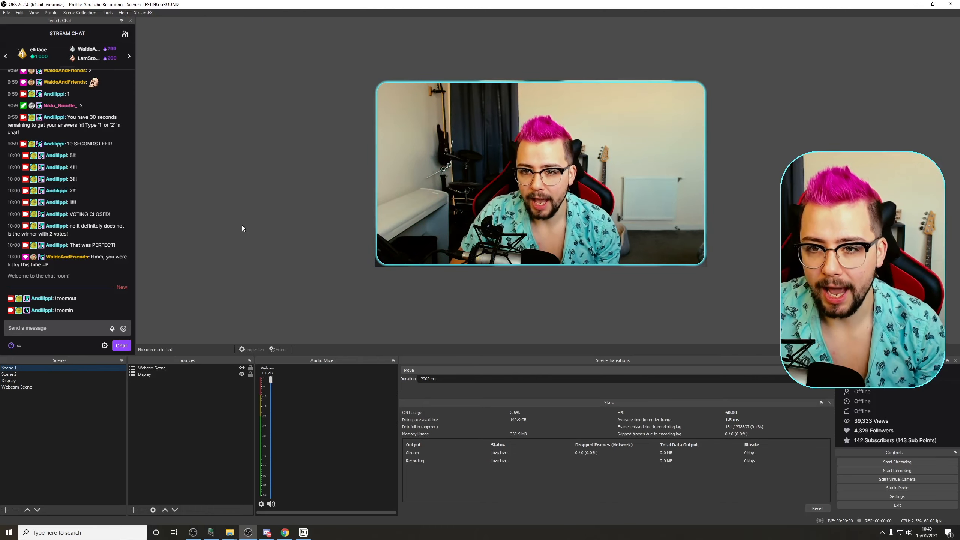
pyautogui.click(31, 387)
pyautogui.rightClick(27, 388)
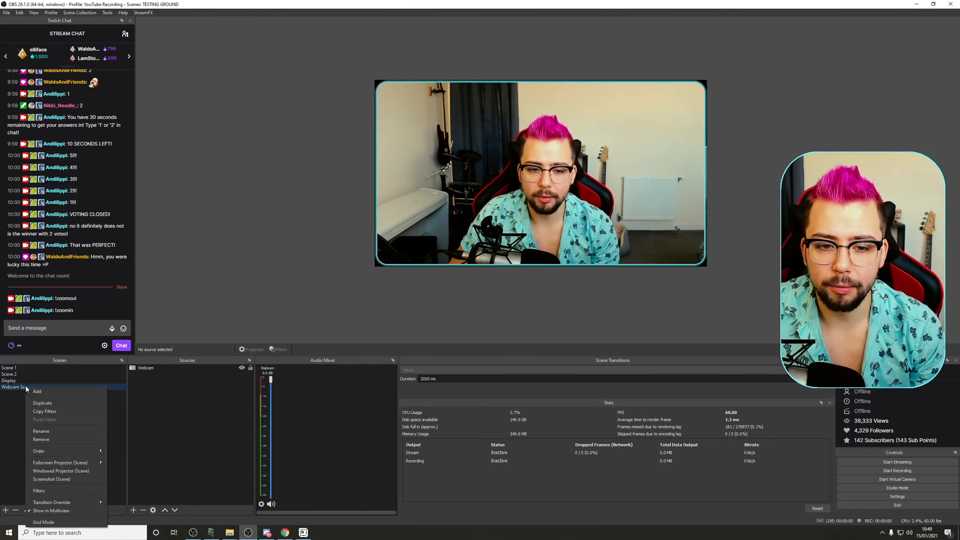
pyautogui.click(51, 494)
pyautogui.click(327, 395)
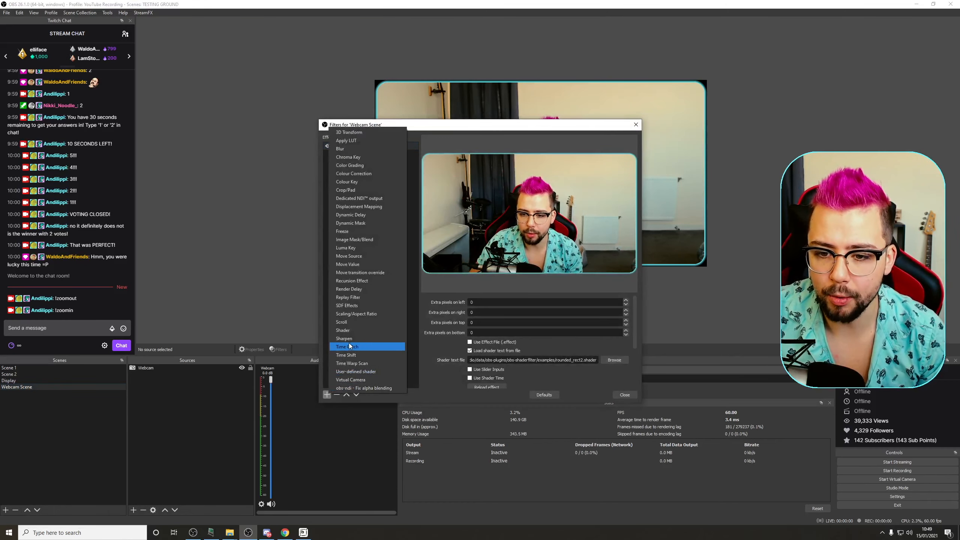
pyautogui.click(348, 264)
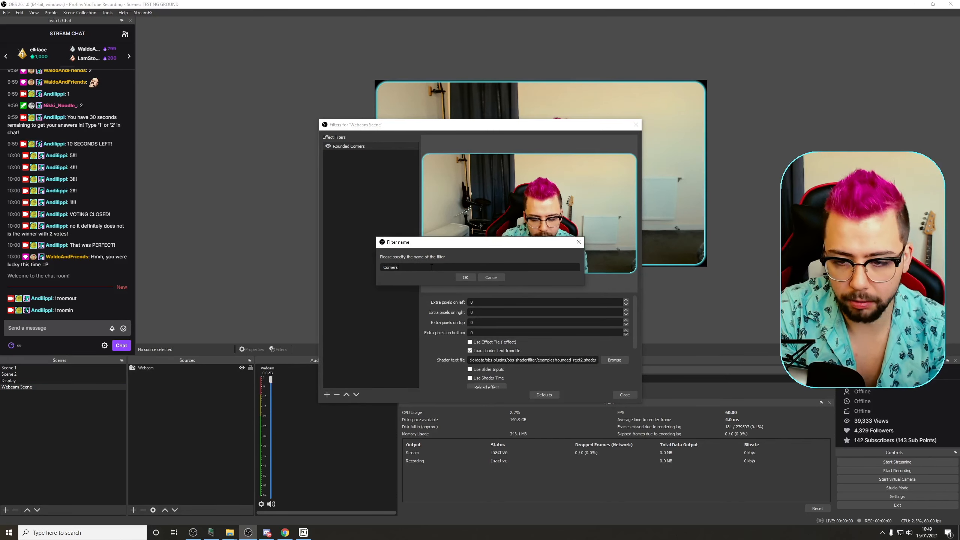
pyautogui.write('Corners On')
pyautogui.press('Return')
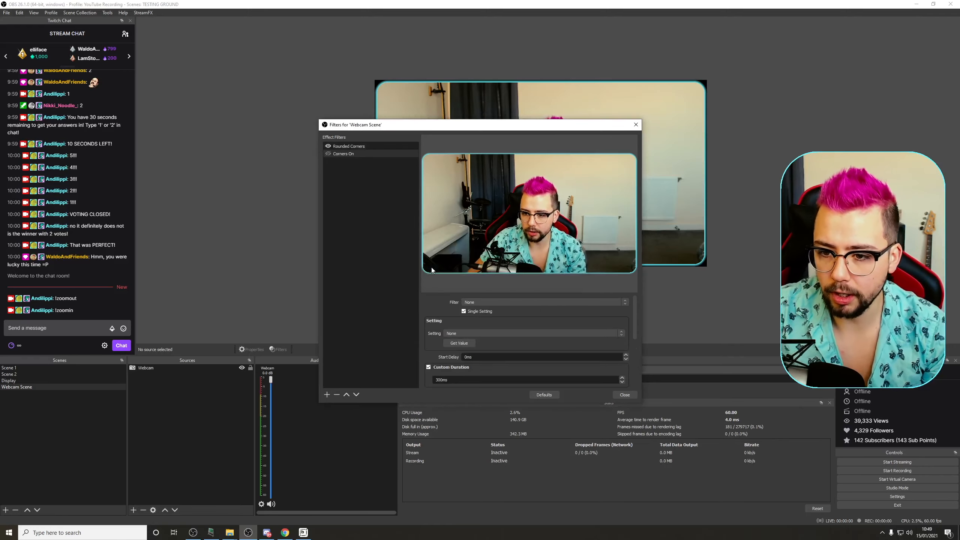
# Step: Point Corners On at the Rounded Corners filter with all settings instead of a single one, and load its current values
pyautogui.click(471, 302)
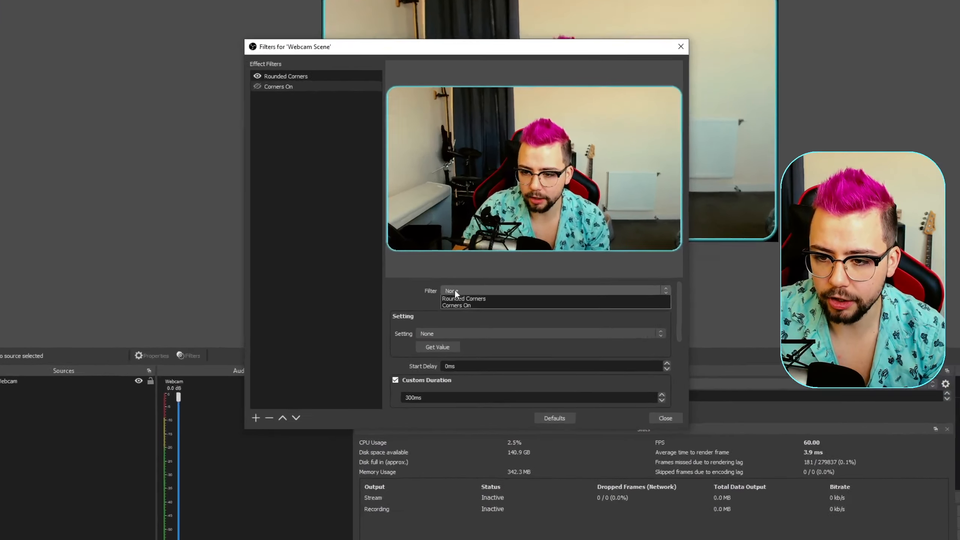
pyautogui.click(471, 312)
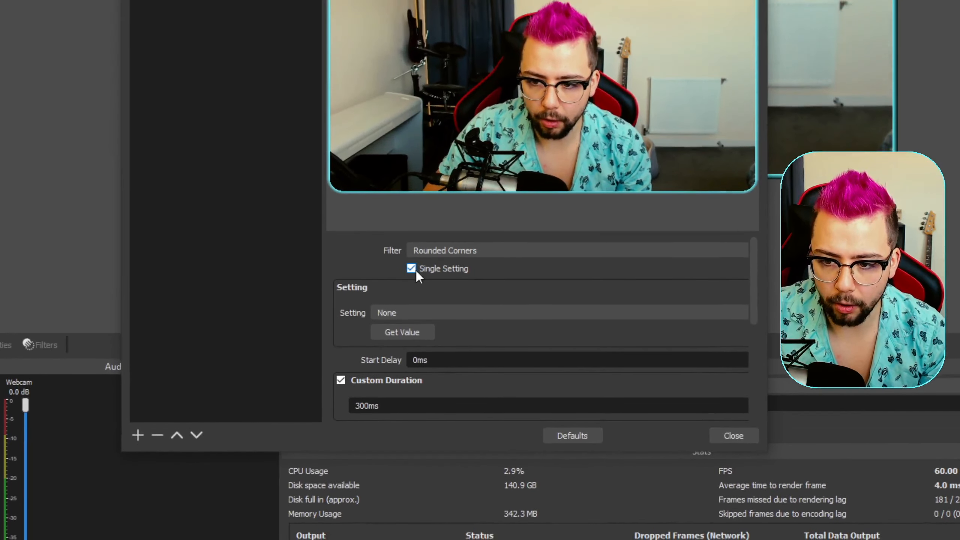
pyautogui.click(411, 269)
pyautogui.scroll(-2, 378, 270)
pyautogui.scroll(-3, 379, 270)
pyautogui.scroll(3, 378, 270)
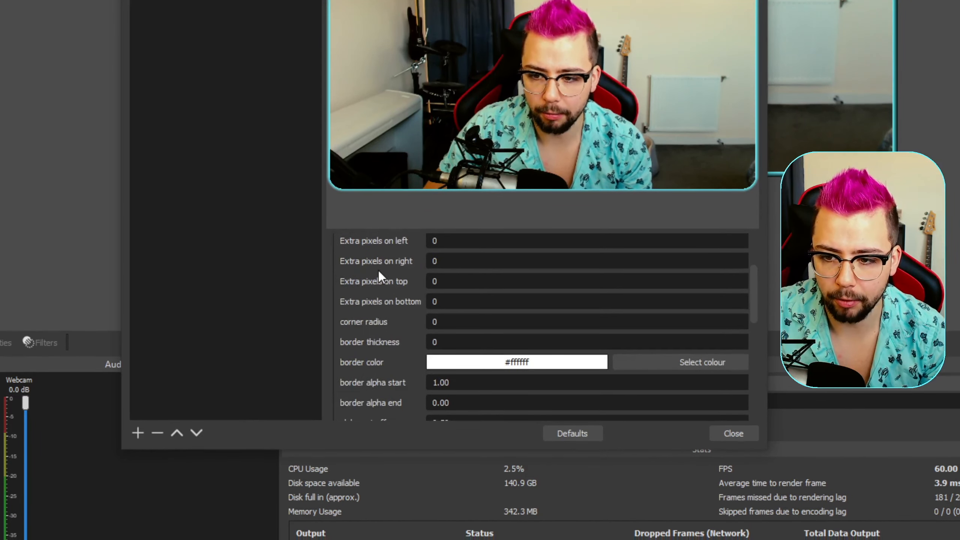
pyautogui.click(459, 270)
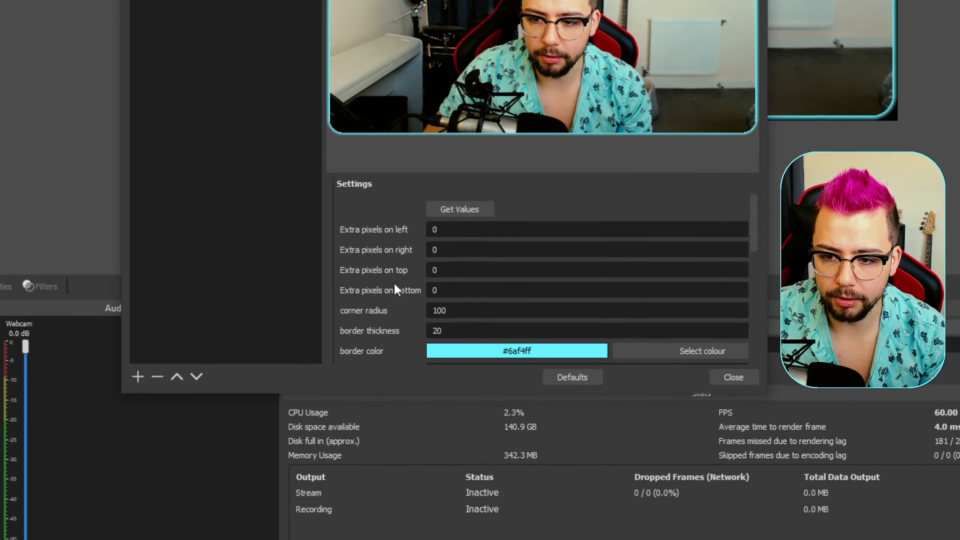
# Step: Set Corners On's custom duration to 2000 ms and its start trigger to enabling the filter's eye icon
pyautogui.scroll(-1, 399, 367)
pyautogui.scroll(-2, 413, 272)
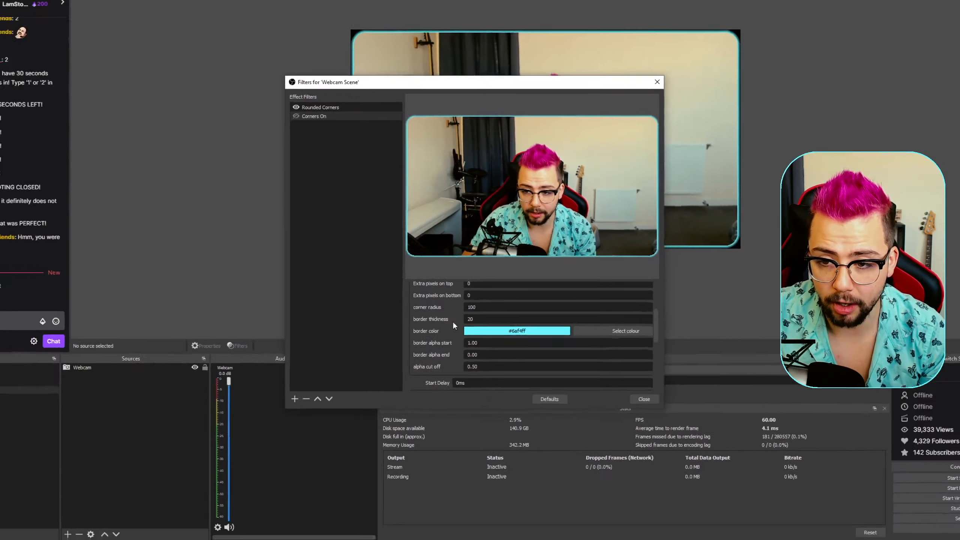
pyautogui.scroll(-2, 455, 325)
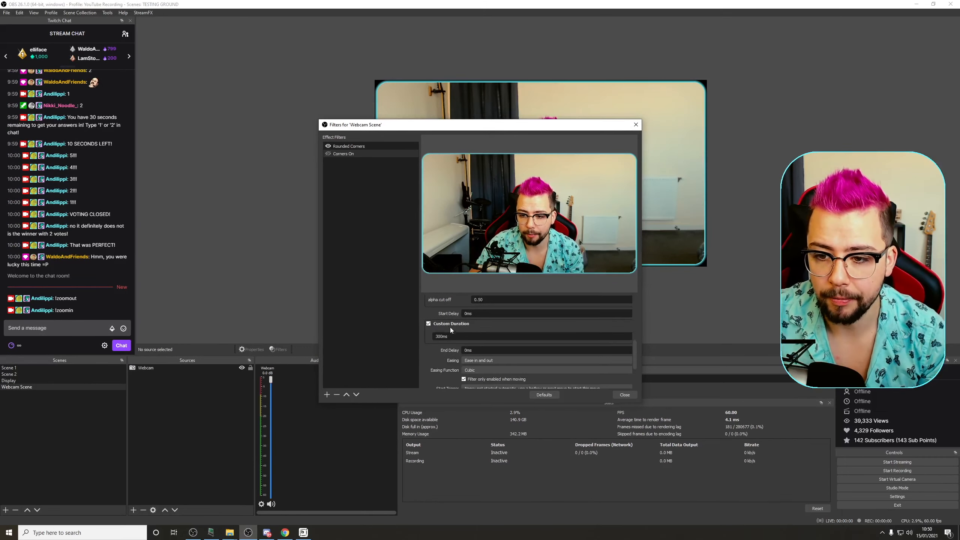
pyautogui.write('20')
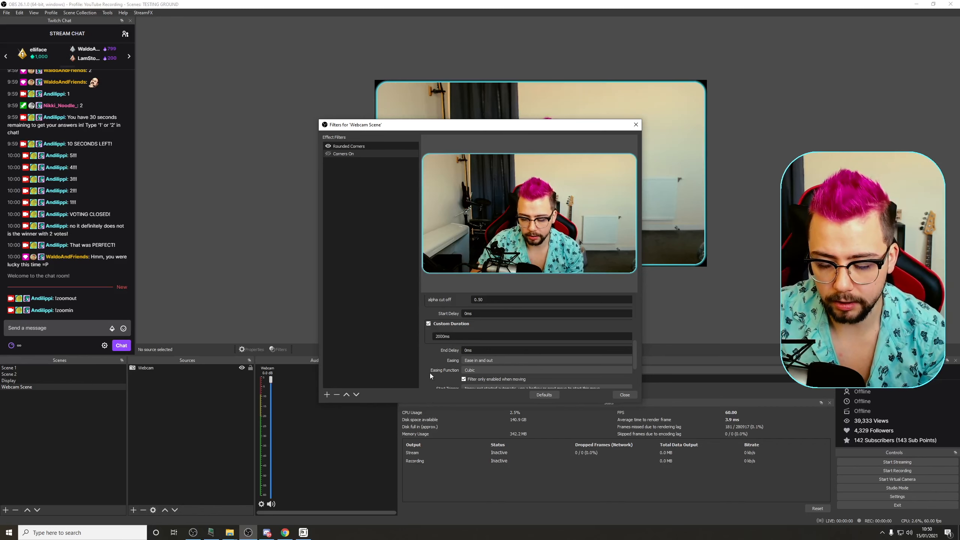
pyautogui.scroll(-3, 434, 371)
pyautogui.click(468, 343)
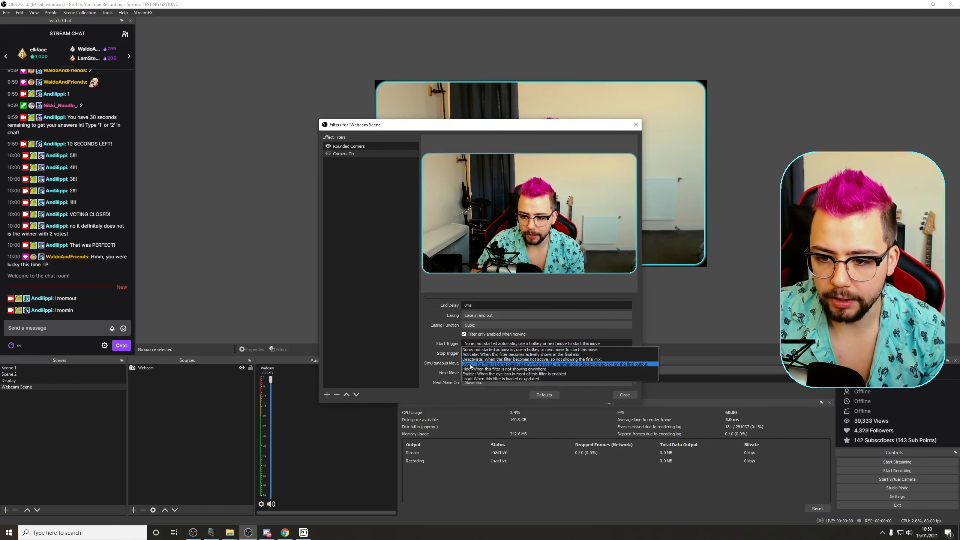
pyautogui.click(491, 354)
# Step: Duplicate the Corners On filter as Corners Off
pyautogui.scroll(-1, 437, 345)
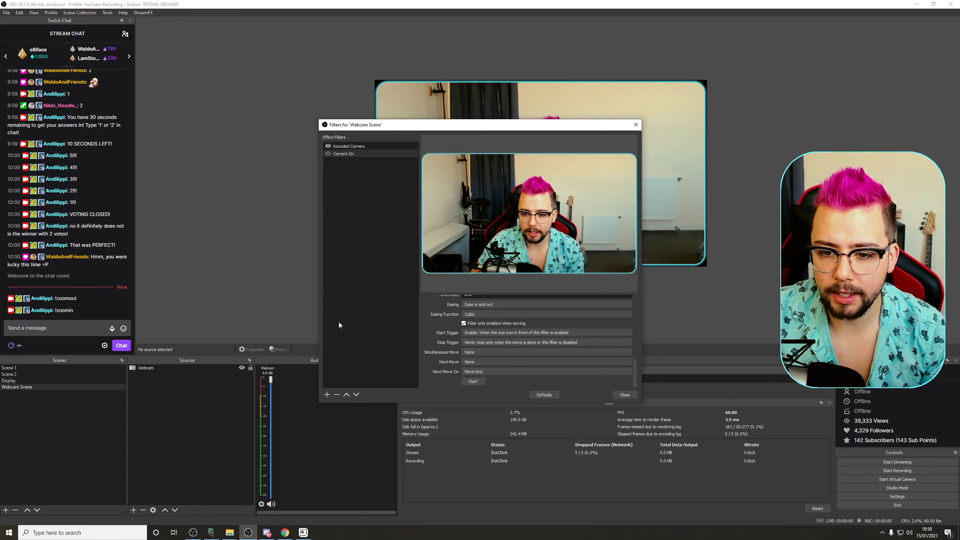
pyautogui.rightClick(350, 156)
pyautogui.click(362, 173)
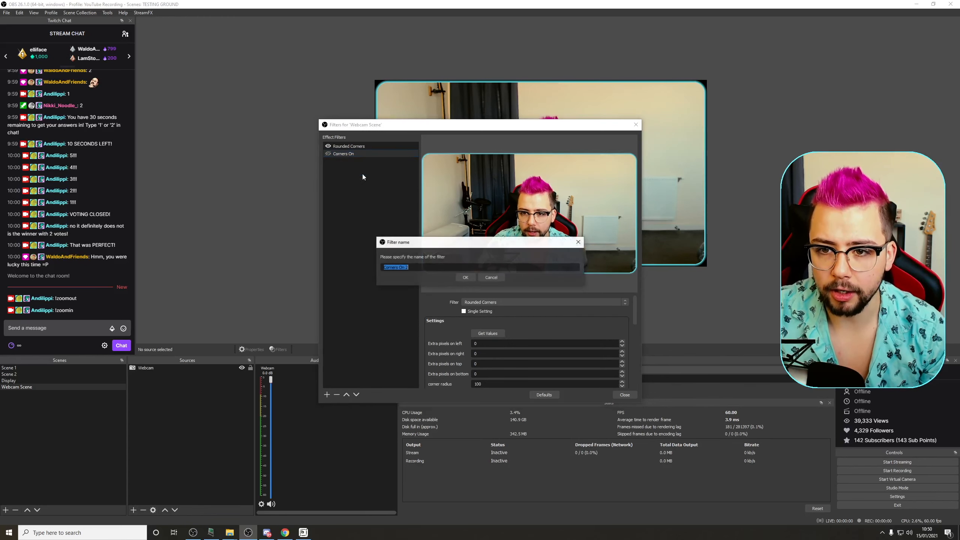
pyautogui.click(420, 267)
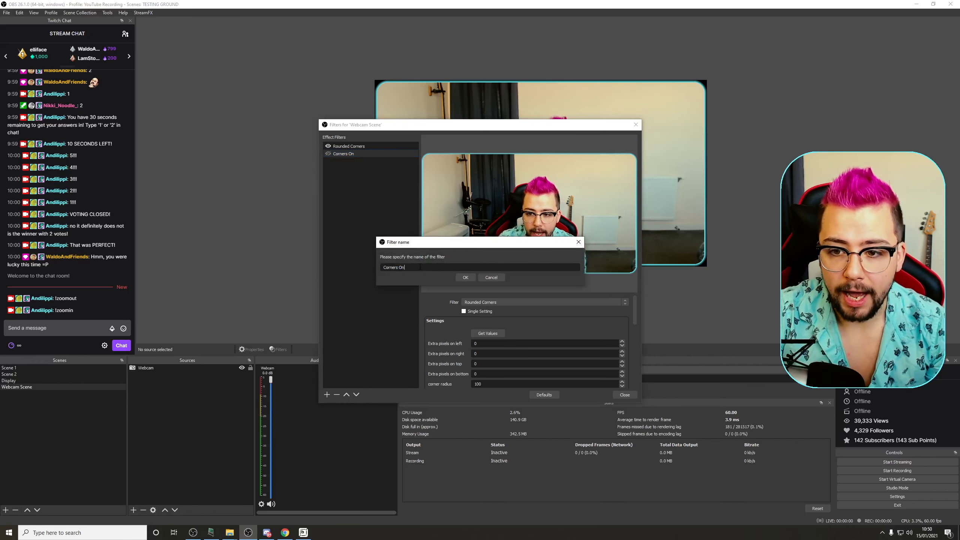
pyautogui.press('Return')
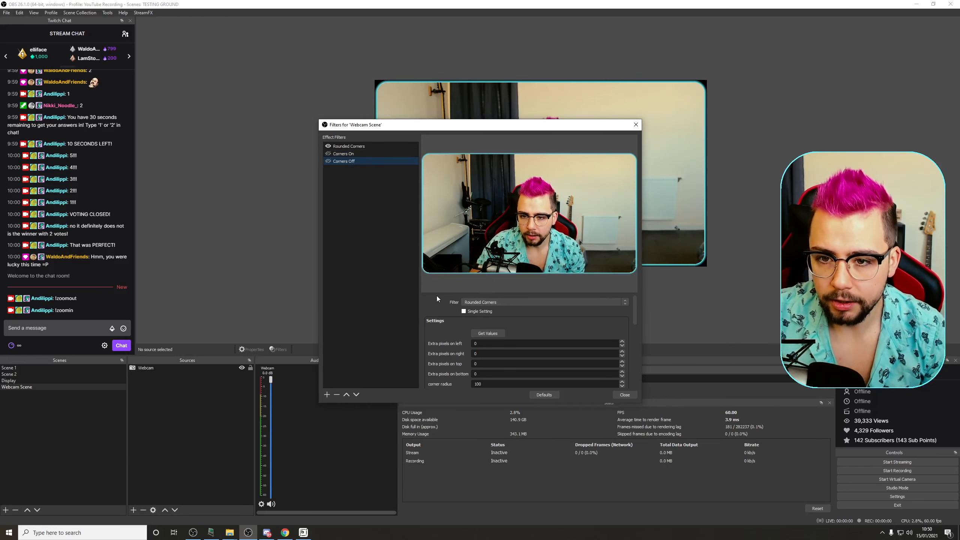
# Step: Set the Rounded Corners filter's corner radius to 0
pyautogui.scroll(-1, 453, 312)
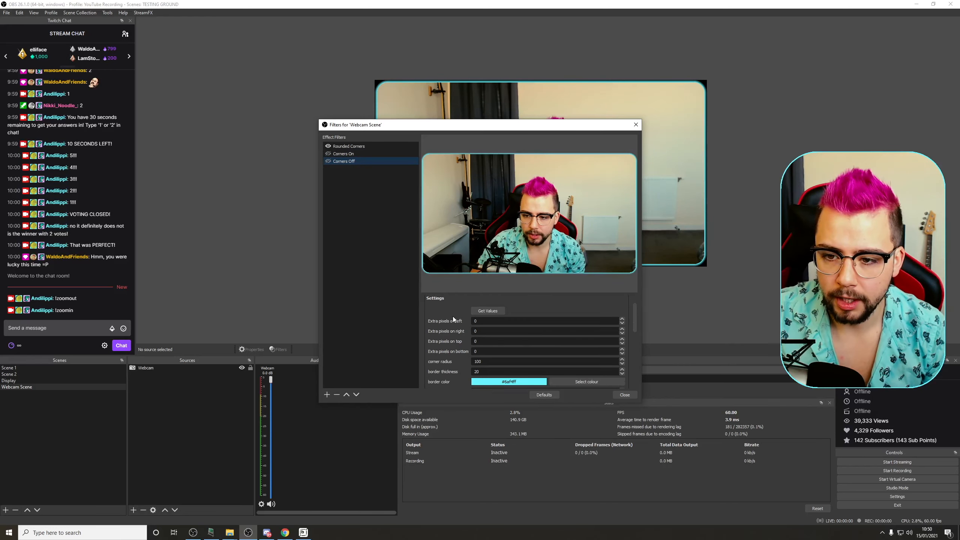
pyautogui.scroll(1, 453, 317)
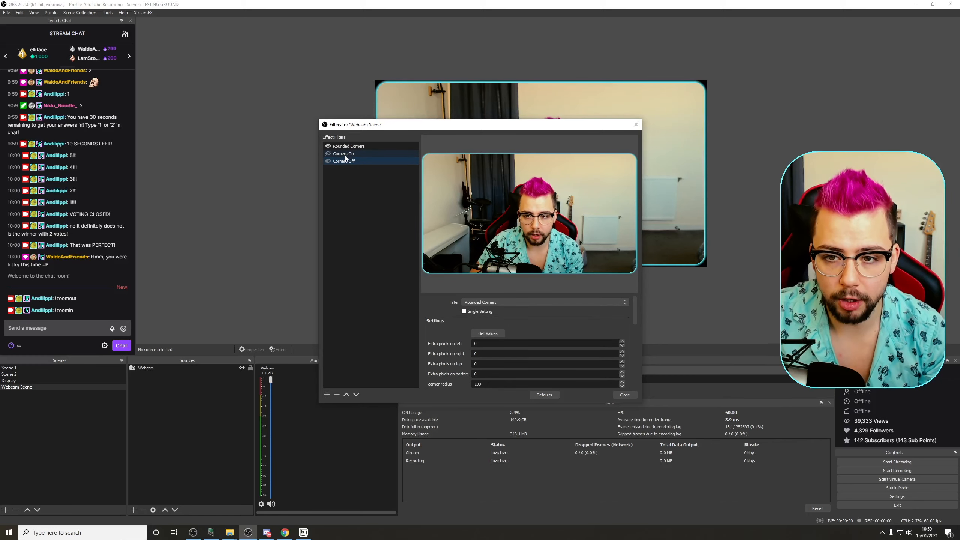
pyautogui.click(348, 147)
pyautogui.scroll(-1, 447, 344)
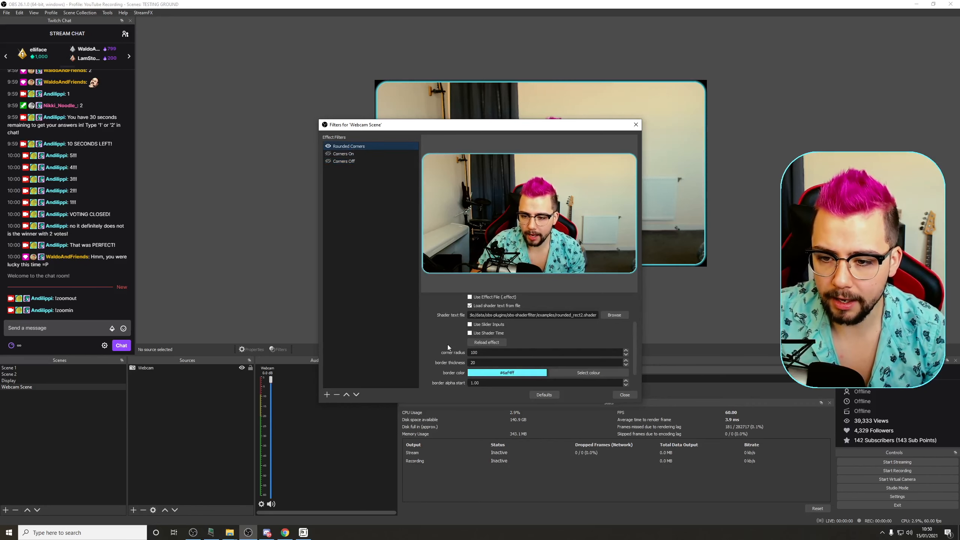
pyautogui.scroll(-1, 447, 347)
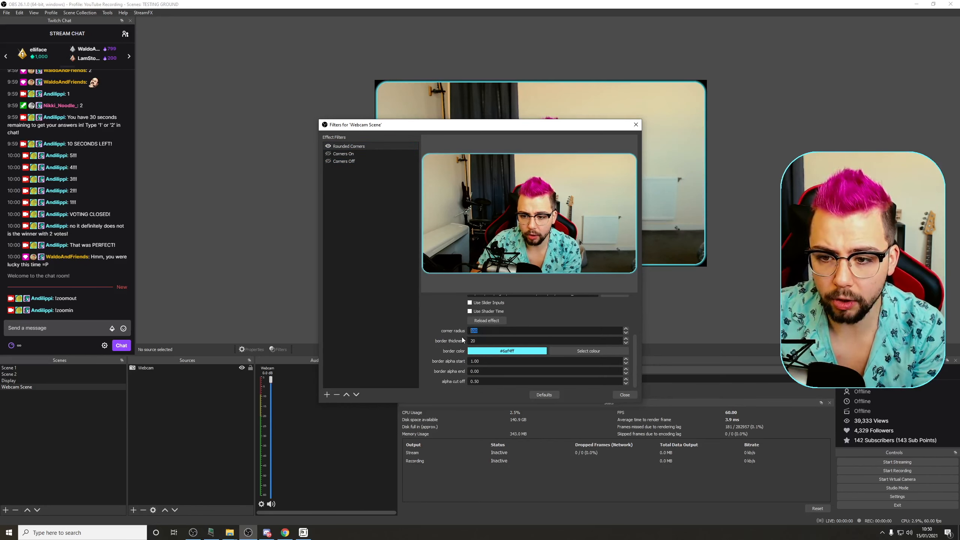
pyautogui.write('0')
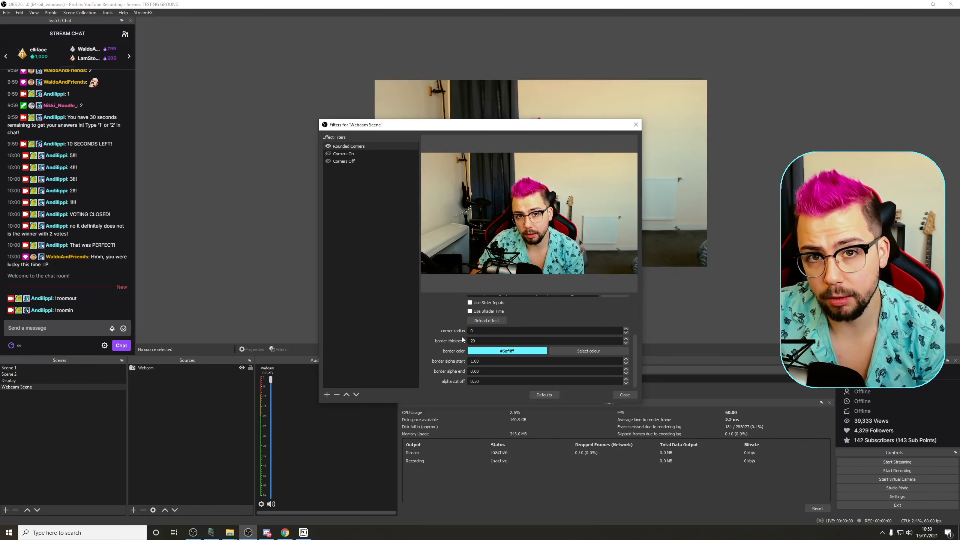
# Step: Inspect the Corners Off filter's values and trigger settings against the Rounded Corners filter
pyautogui.click(350, 161)
pyautogui.scroll(-3, 441, 321)
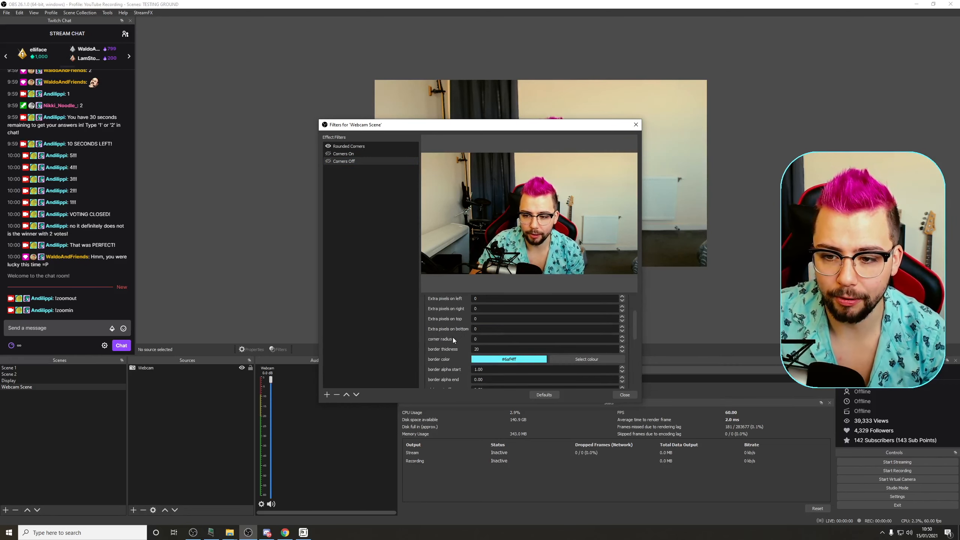
pyautogui.click(350, 148)
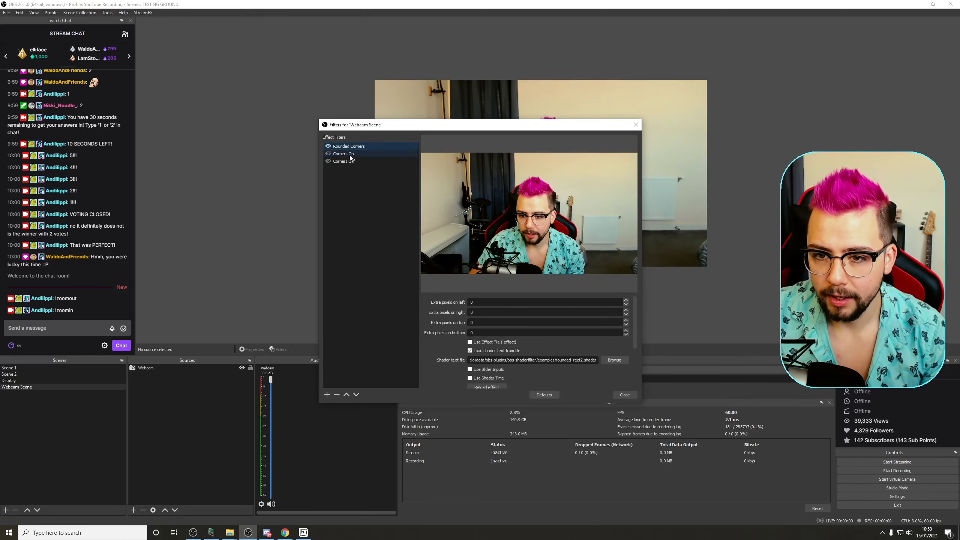
pyautogui.scroll(-3, 443, 333)
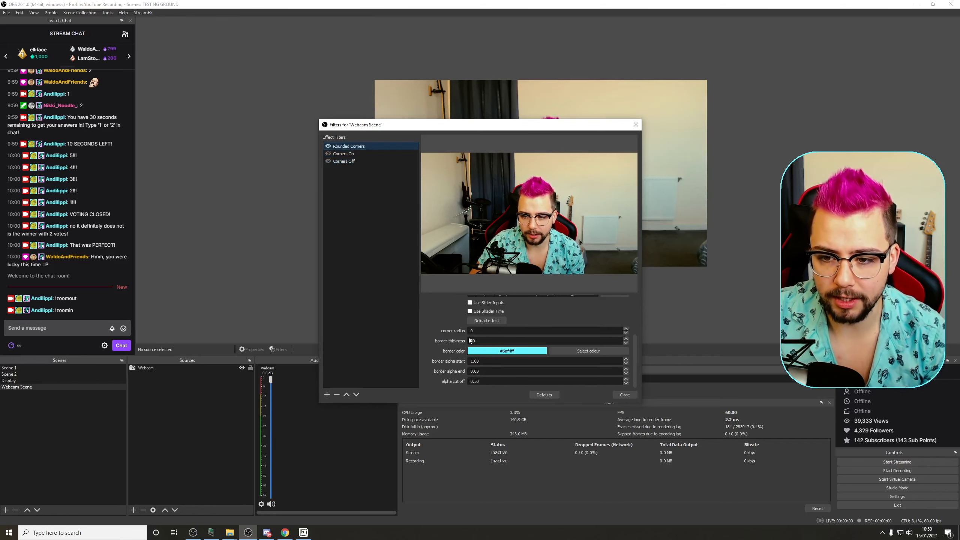
pyautogui.click(342, 163)
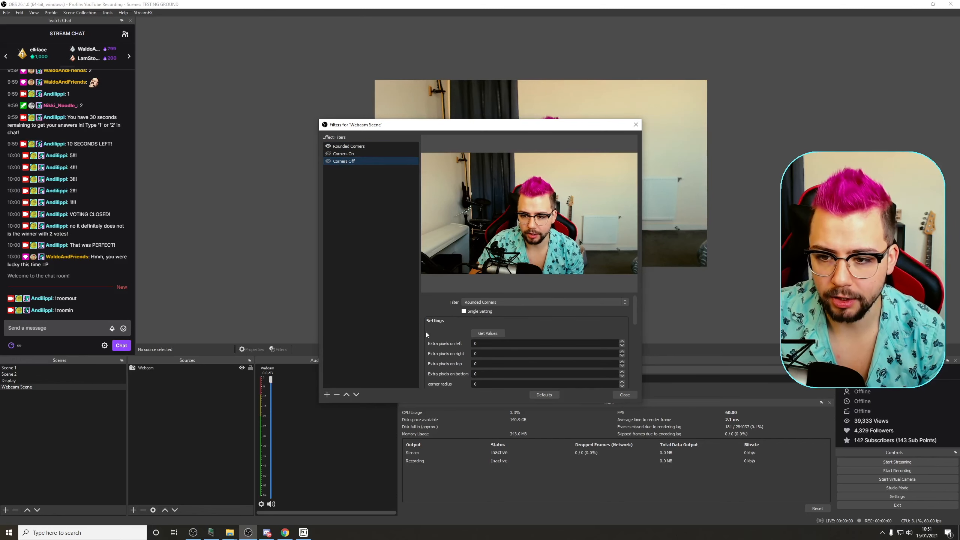
pyautogui.scroll(-8, 441, 341)
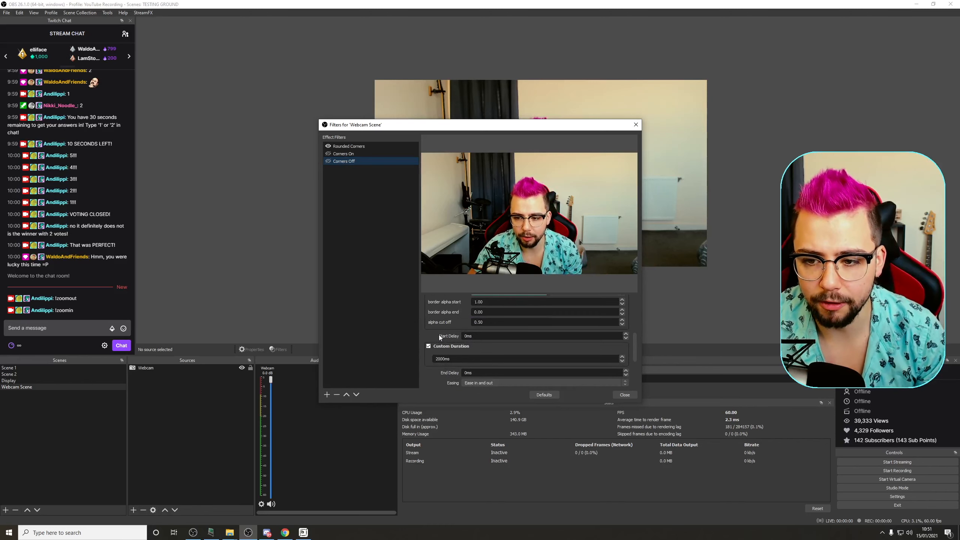
pyautogui.scroll(-2, 441, 335)
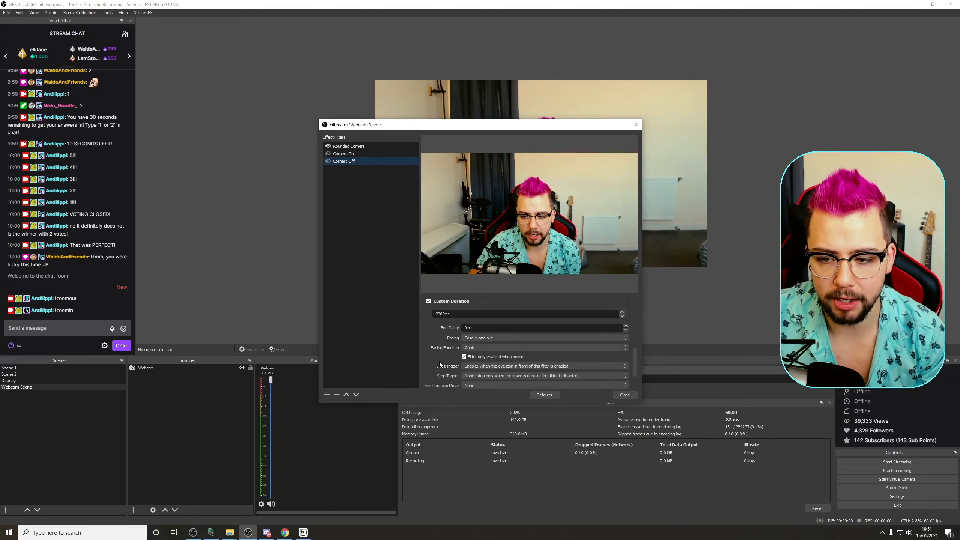
pyautogui.scroll(-2, 439, 362)
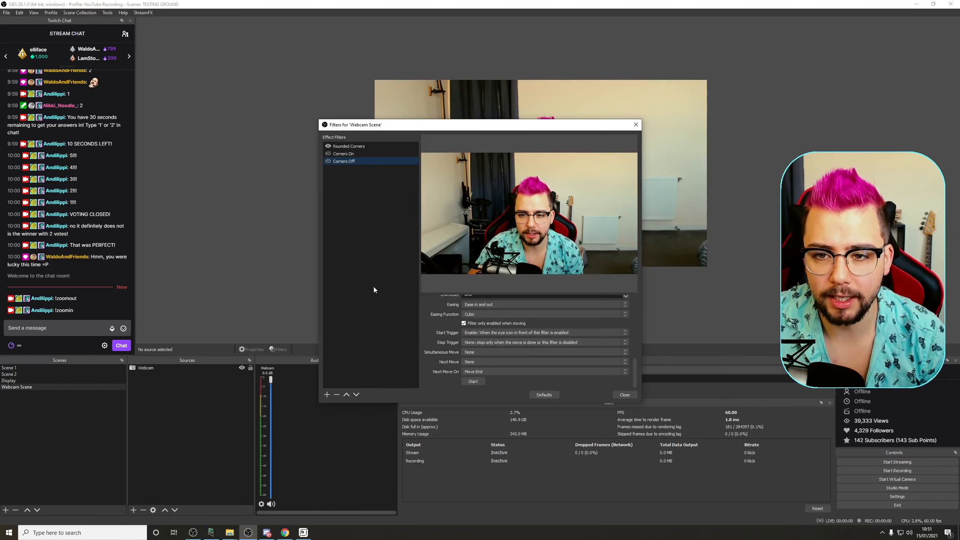
# Step: Toggle the Corners On and Corners Off filters to test the corner animation, then close the filters dialog
pyautogui.click(328, 154)
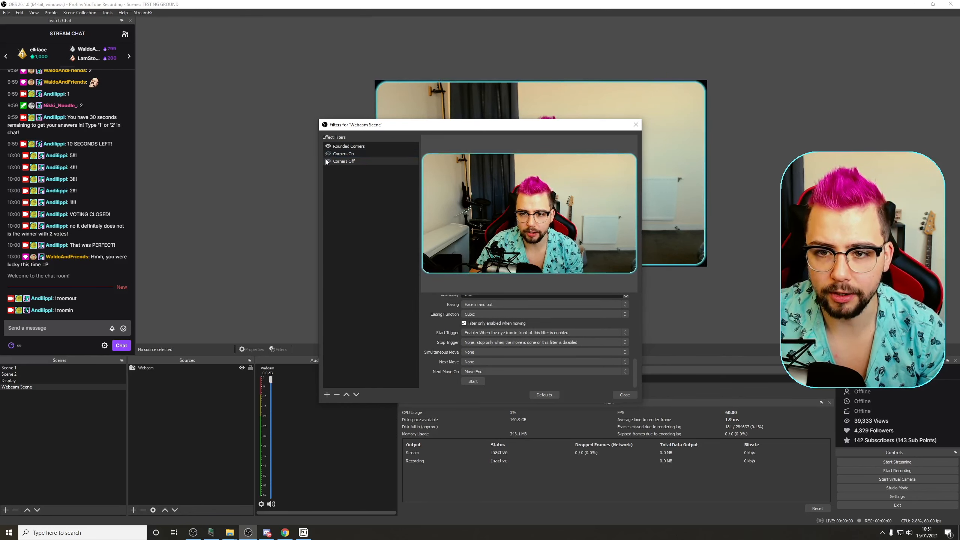
pyautogui.click(327, 161)
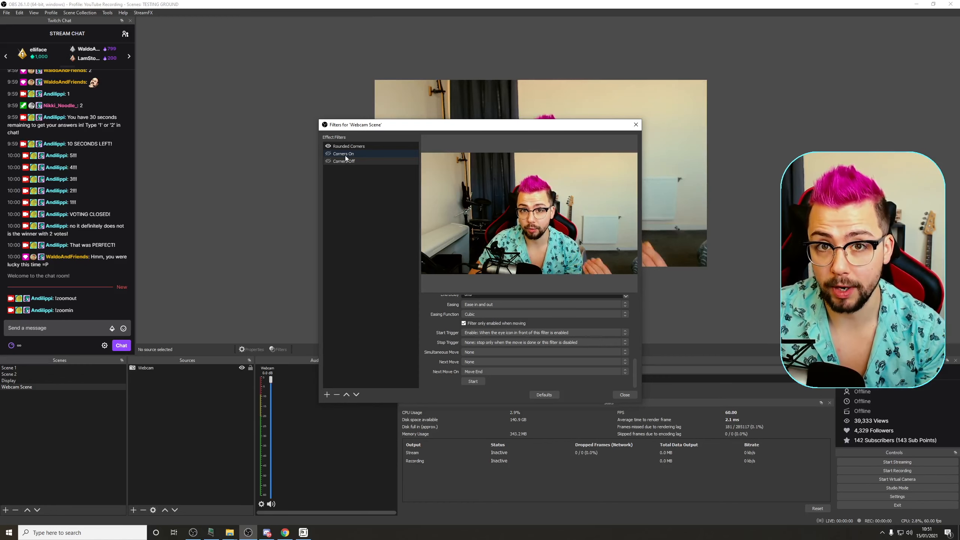
pyautogui.click(637, 125)
# Step: In the chat bot, add a Filter visibility action to the !zoomin command toggling Webcam Scene's Corners Off filter on
pyautogui.hotkey('alt', 'Tab')
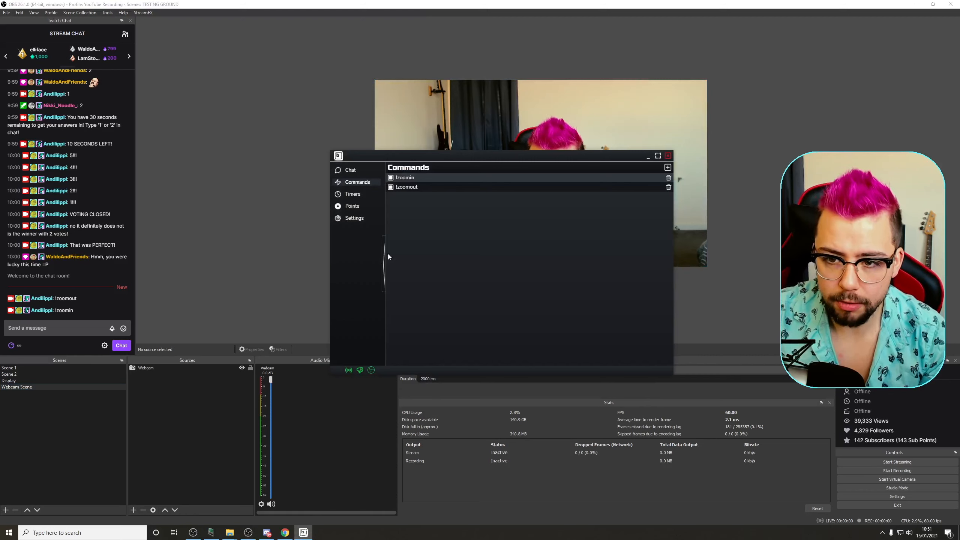
pyautogui.click(424, 180)
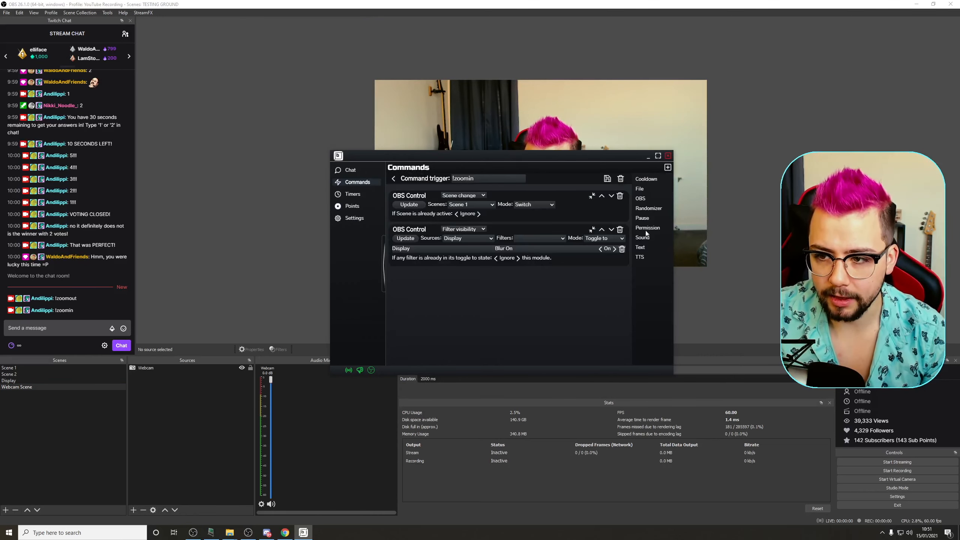
pyautogui.click(641, 199)
pyautogui.click(461, 273)
pyautogui.click(463, 296)
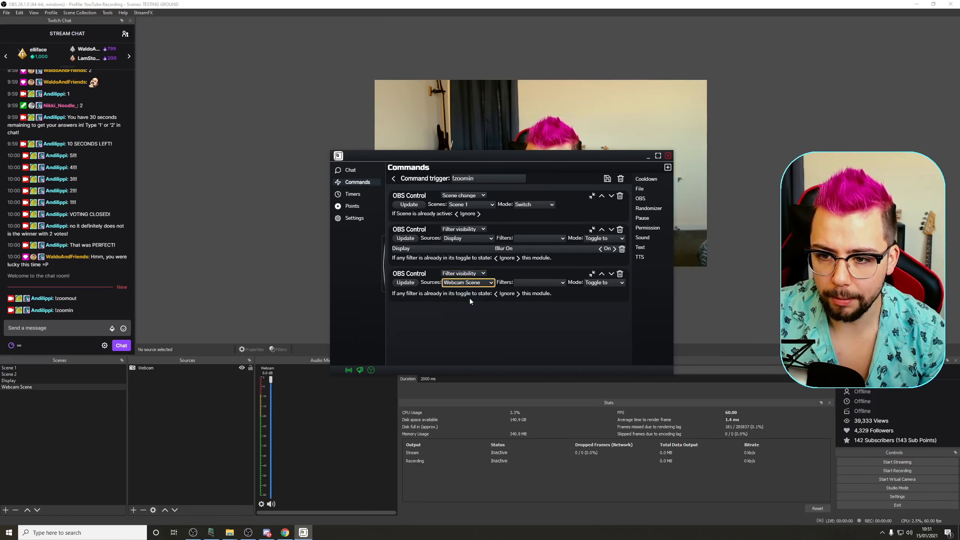
pyautogui.click(469, 298)
pyautogui.click(544, 283)
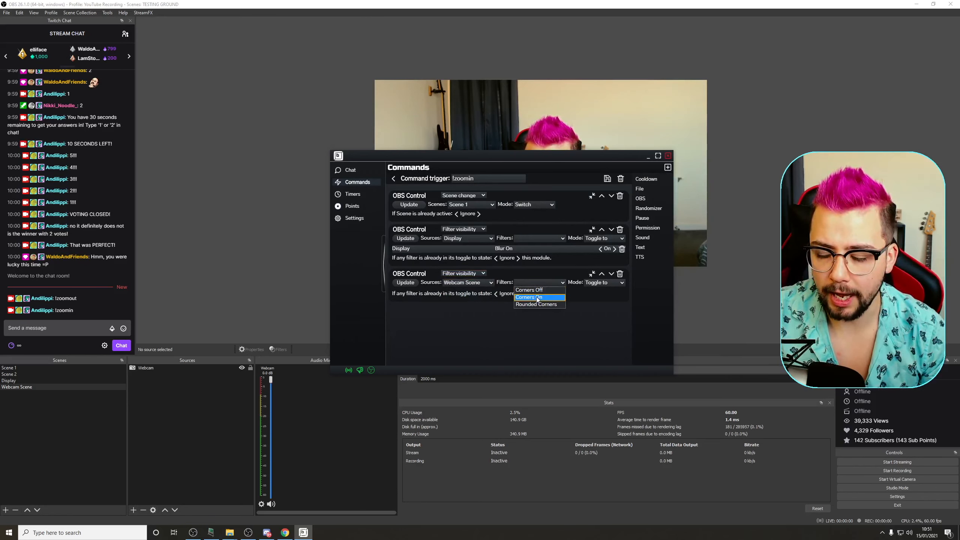
pyautogui.click(535, 290)
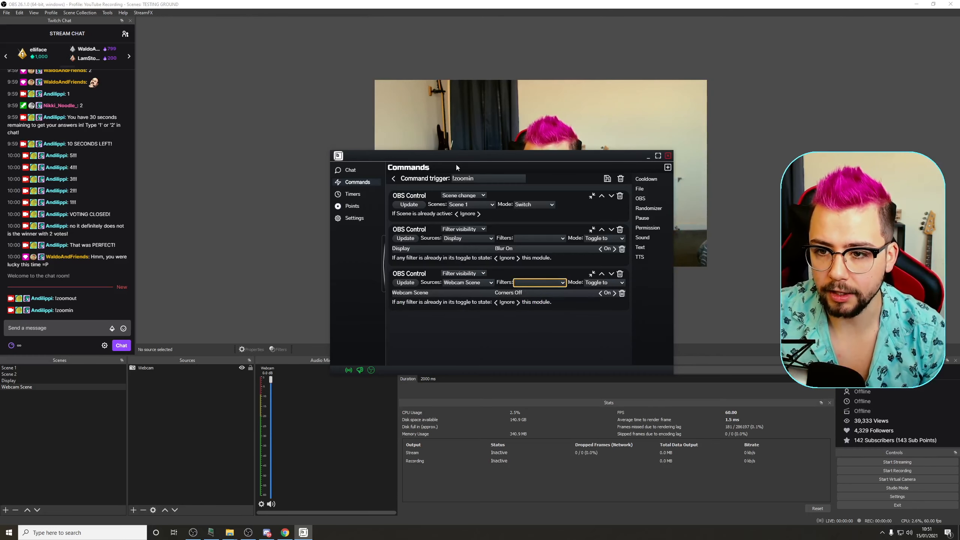
pyautogui.click(393, 178)
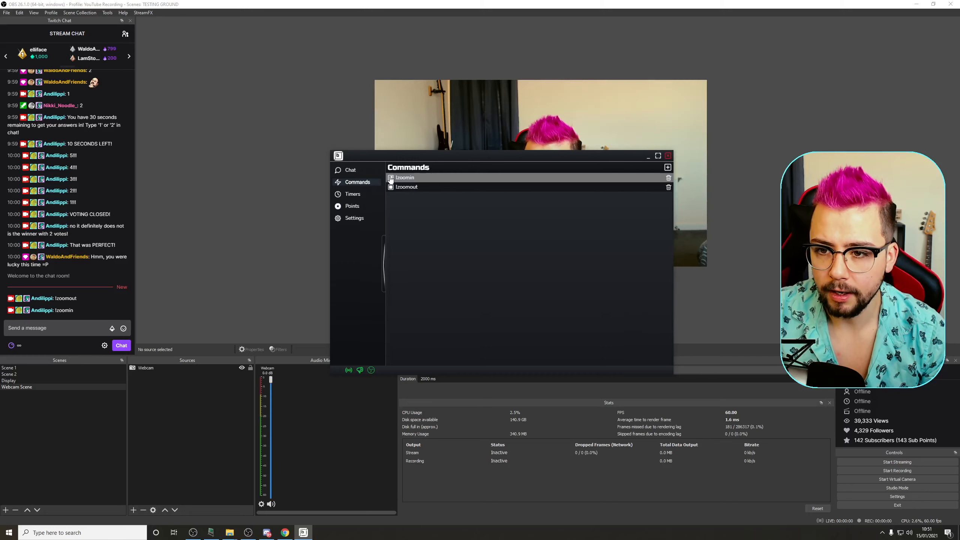
# Step: Add a Filter visibility action to the !zoomout command toggling Webcam Scene's Corners On filter on
pyautogui.click(418, 189)
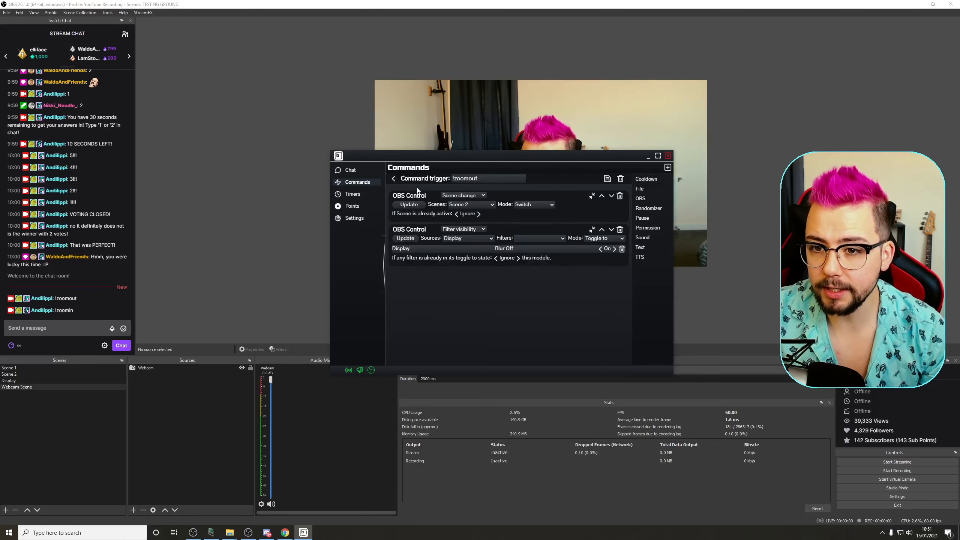
pyautogui.click(652, 200)
pyautogui.click(464, 272)
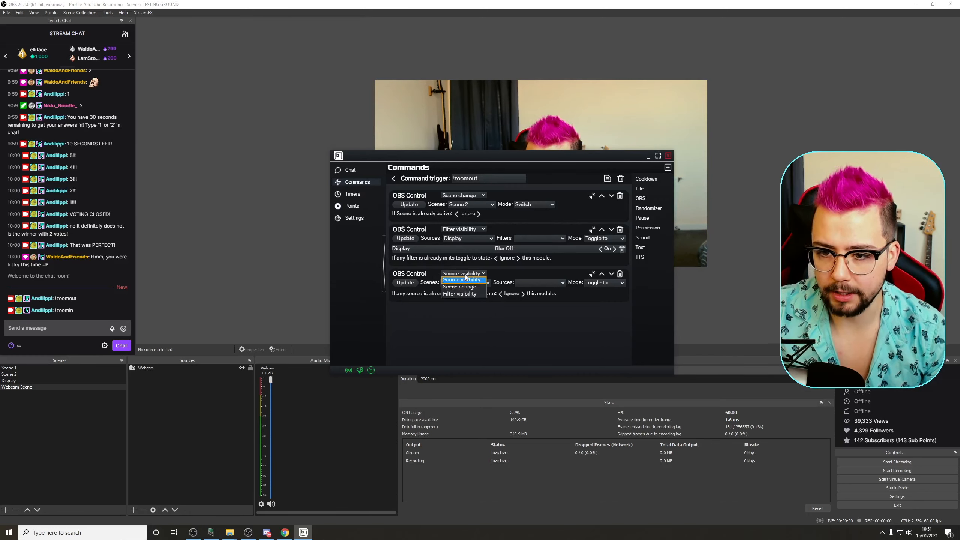
pyautogui.click(461, 294)
pyautogui.click(470, 283)
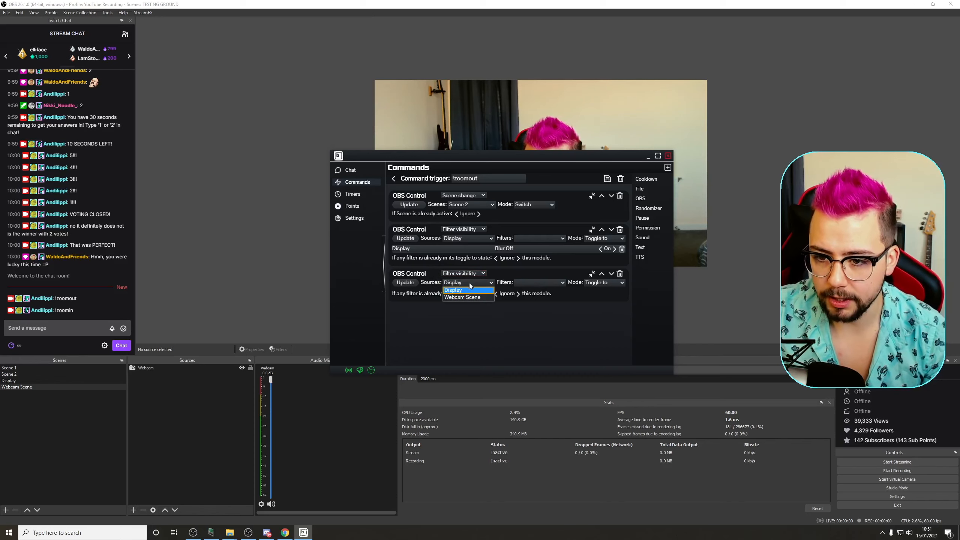
pyautogui.click(528, 282)
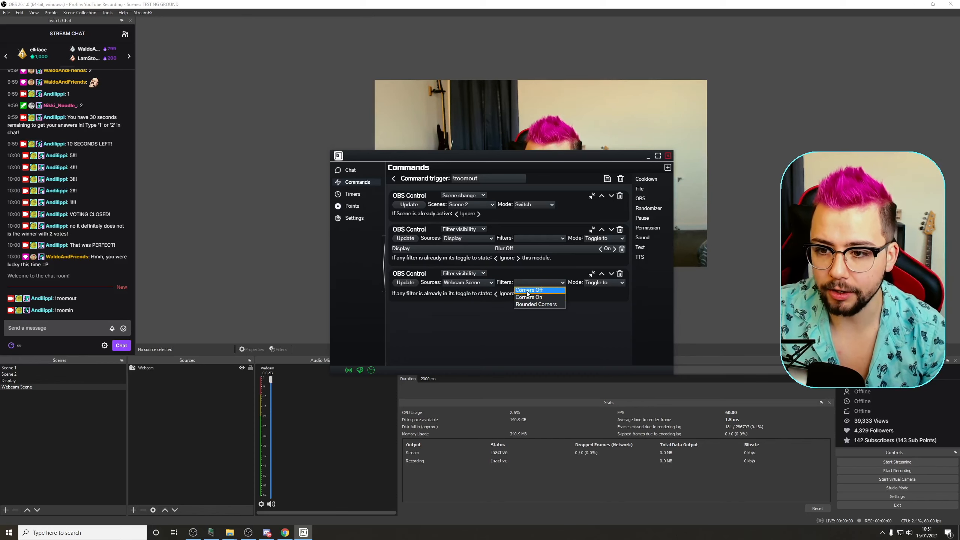
pyautogui.click(529, 297)
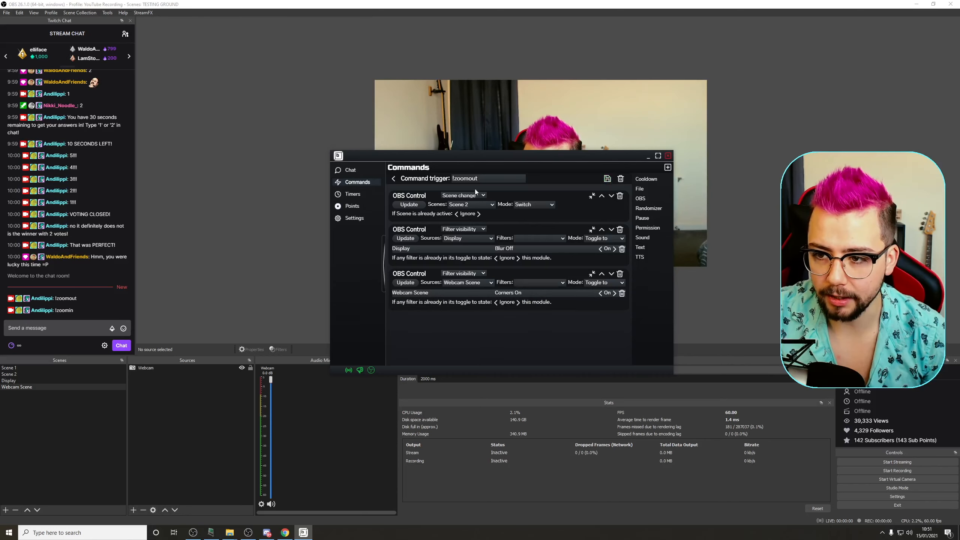
pyautogui.click(393, 179)
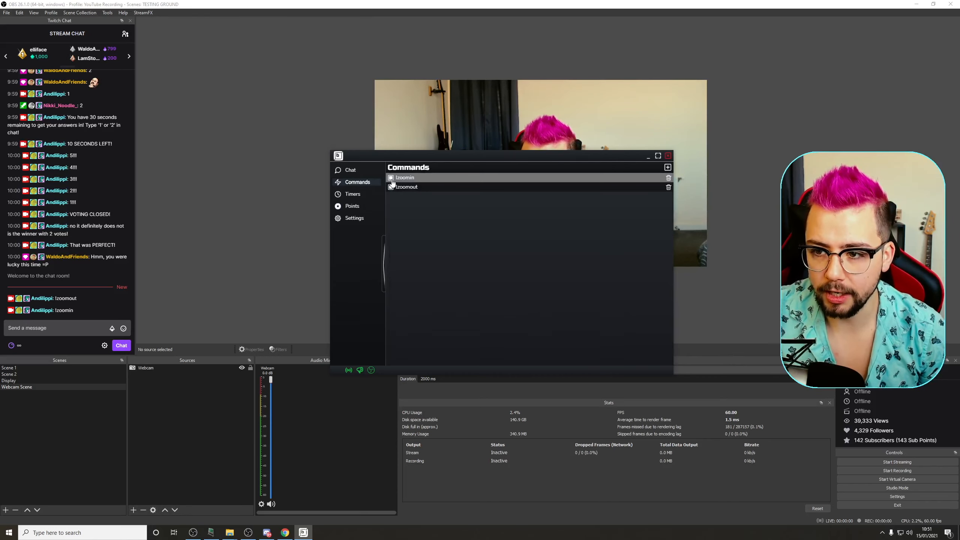
# Step: Switch to Scene 1 and send !zoomout in chat to test the command
pyautogui.click(30, 368)
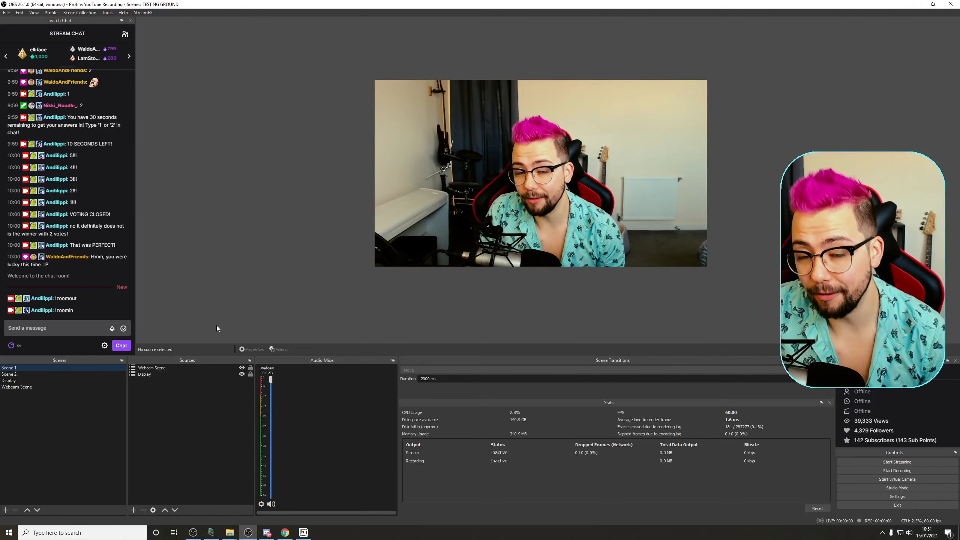
pyautogui.click(57, 328)
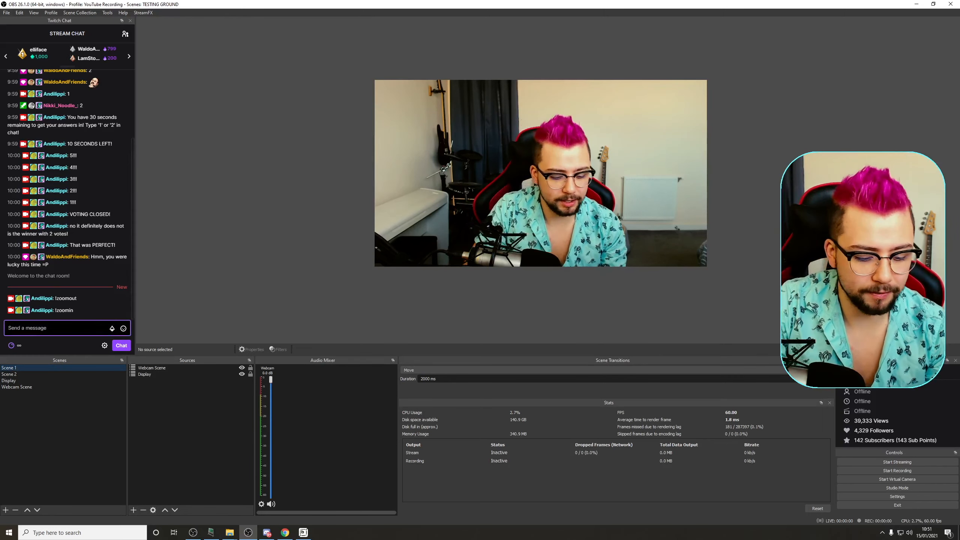
pyautogui.write('!zoomout')
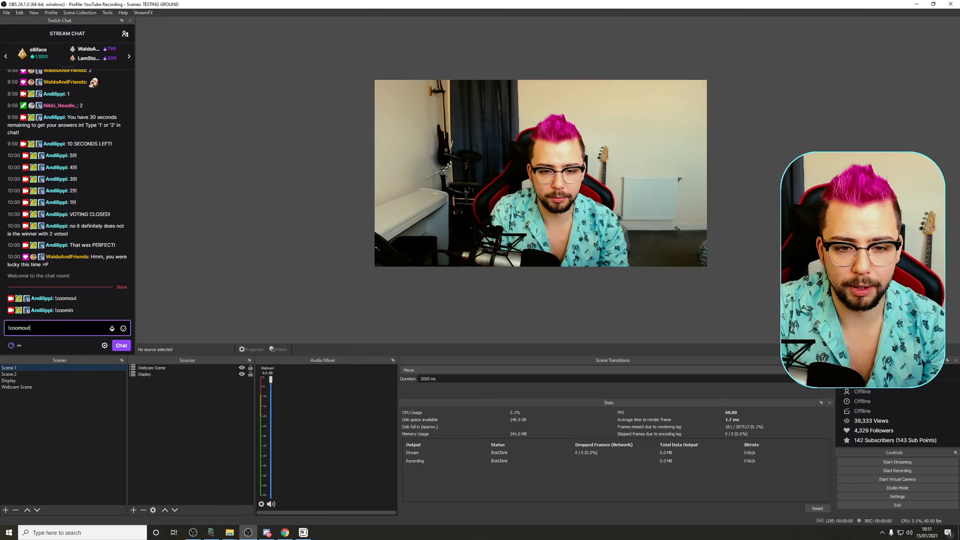
pyautogui.press('Return')
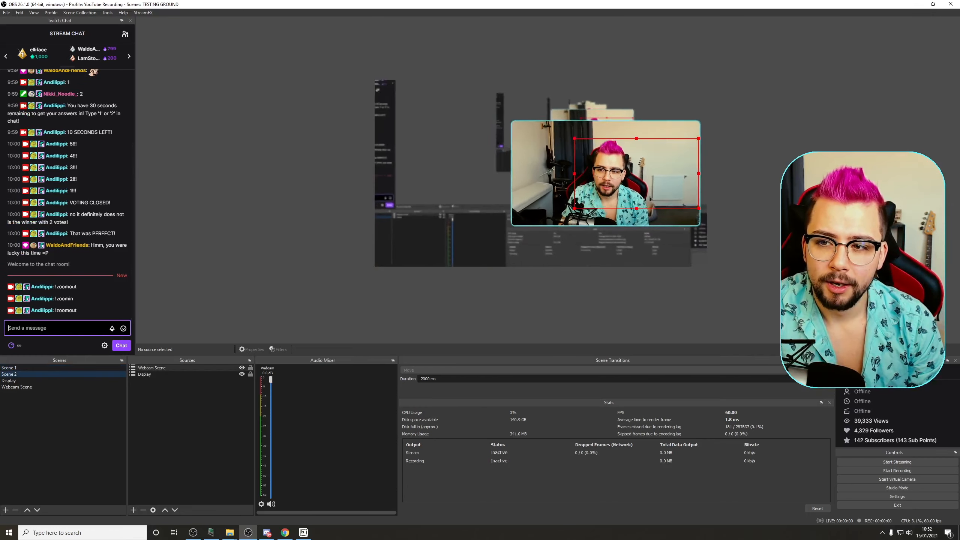
pyautogui.click(631, 319)
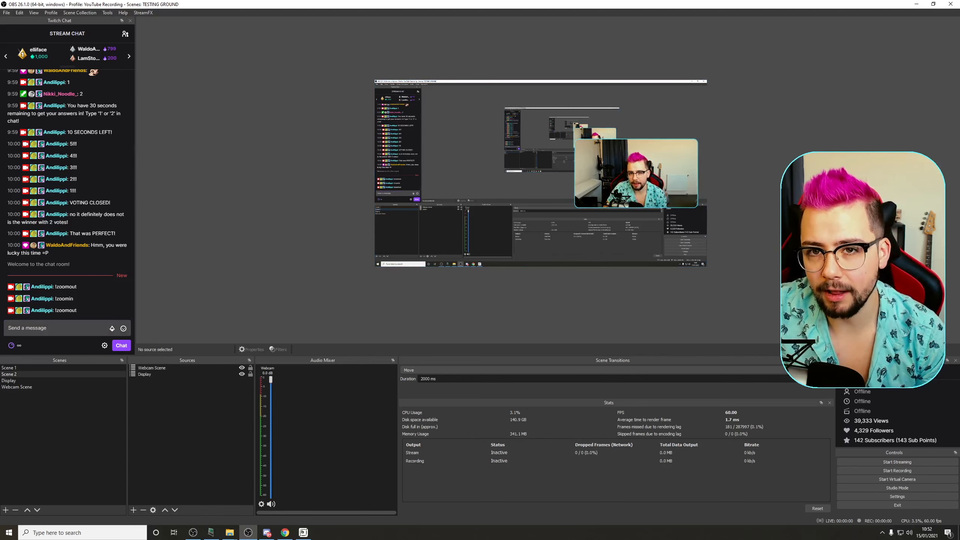
pyautogui.click(630, 185)
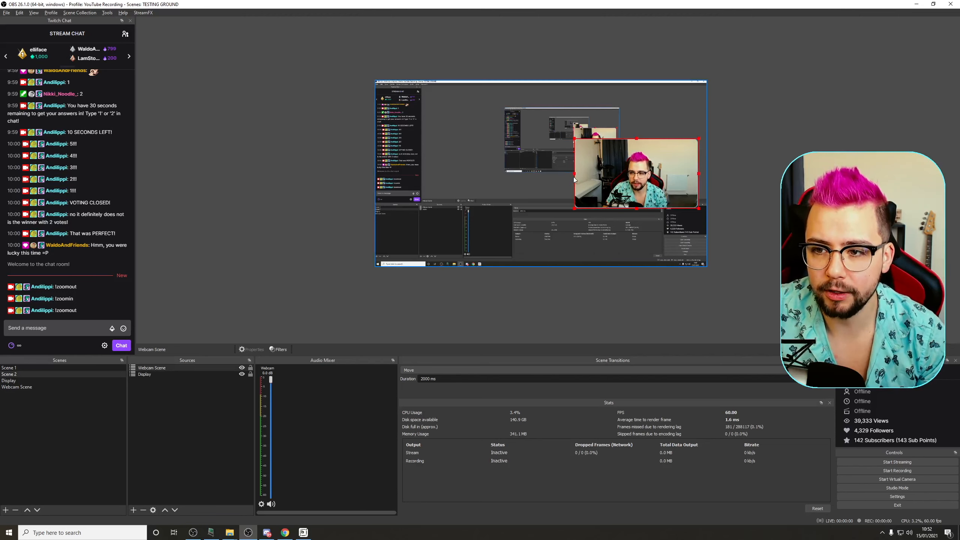
pyautogui.moveTo(573, 175); pyautogui.dragTo(610, 178)
pyautogui.click(708, 216)
pyautogui.click(660, 193)
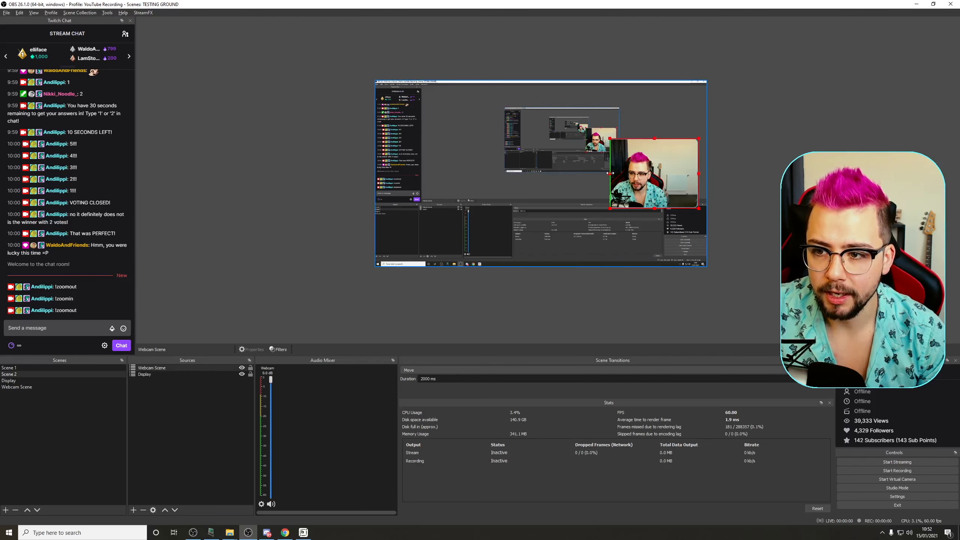
pyautogui.moveTo(610, 173); pyautogui.dragTo(574, 174)
pyautogui.click(756, 212)
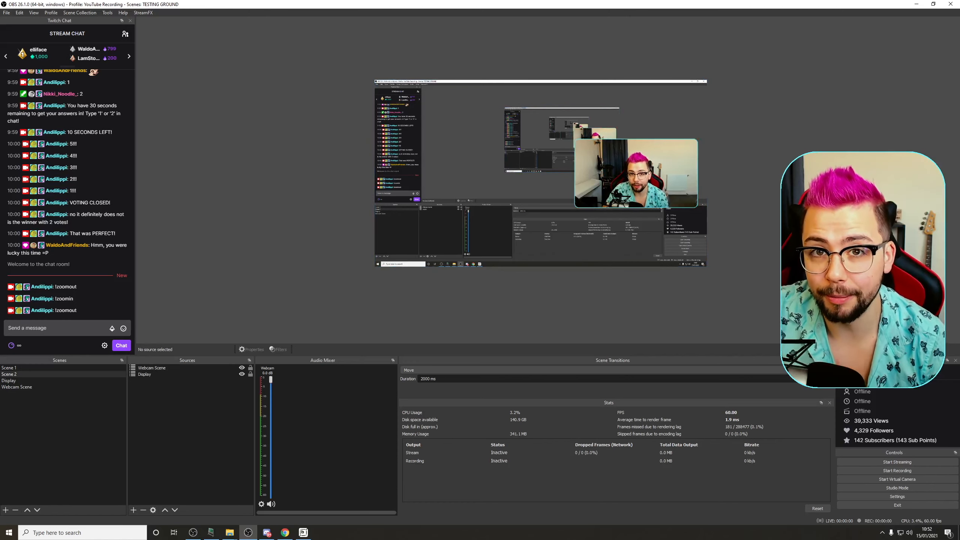
# Step: Crop the Webcam source in Webcam Scene from both sides into a narrow portrait frame
pyautogui.click(14, 389)
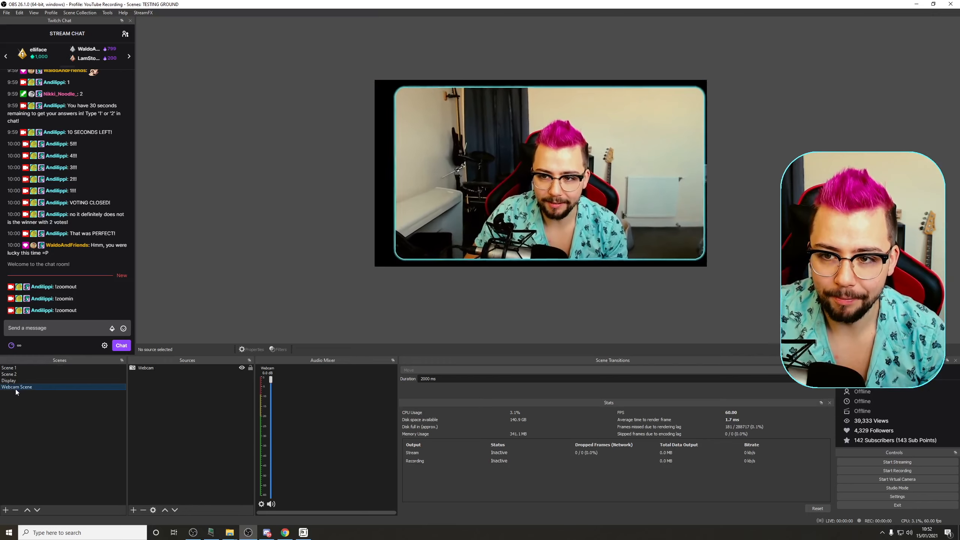
pyautogui.click(430, 212)
pyautogui.moveTo(379, 170); pyautogui.dragTo(488, 184)
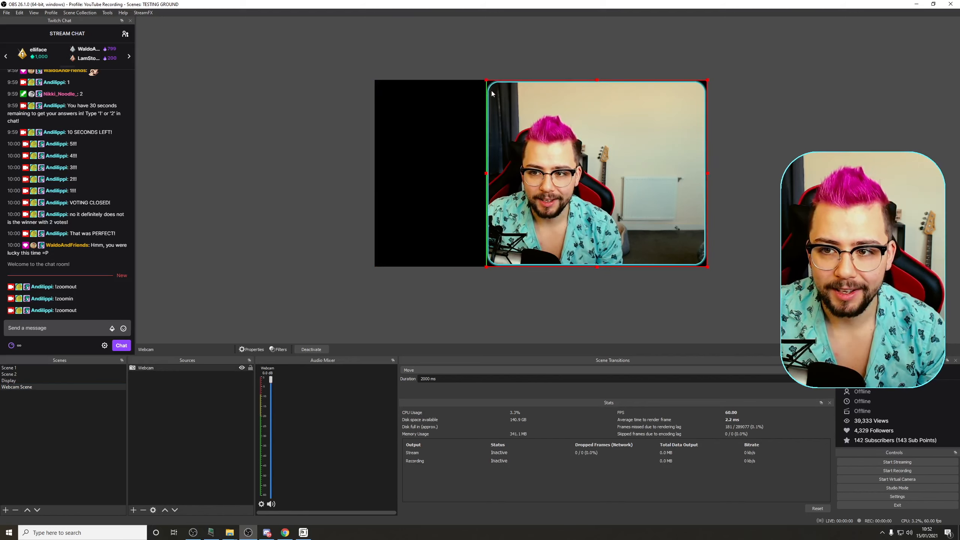
pyautogui.moveTo(708, 173); pyautogui.dragTo(622, 172)
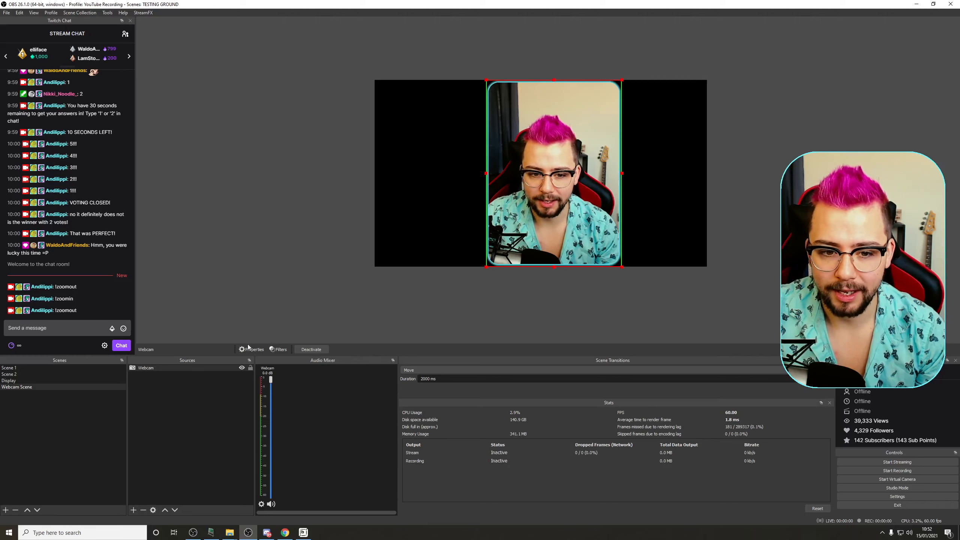
# Step: In Scene 2, move the Webcam Scene source to the right to reposition the cropped webcam
pyautogui.click(20, 373)
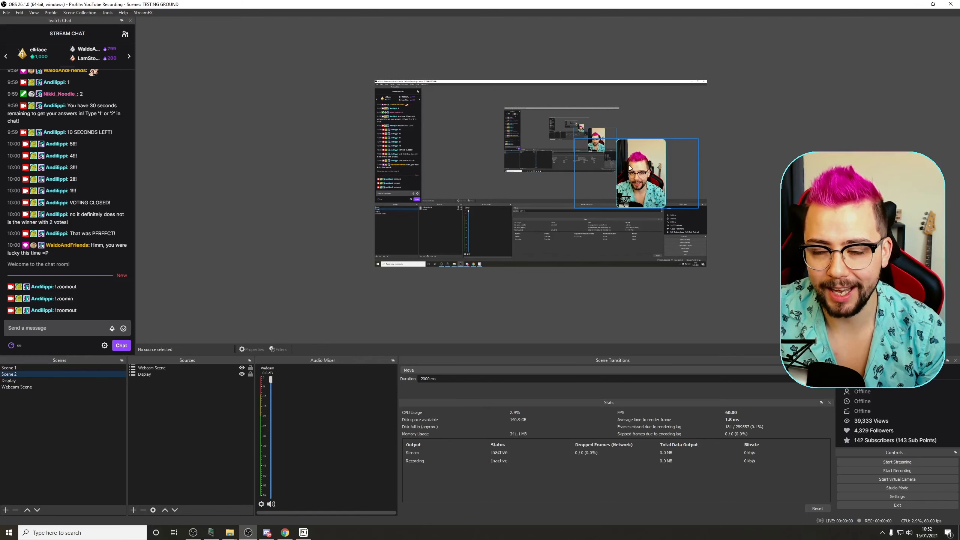
pyautogui.click(693, 196)
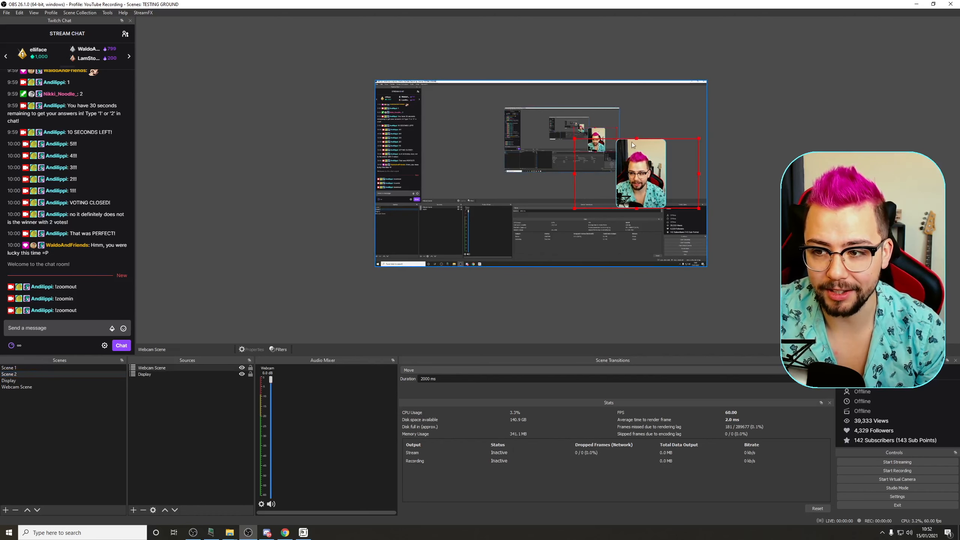
pyautogui.moveTo(640, 186); pyautogui.dragTo(669, 180)
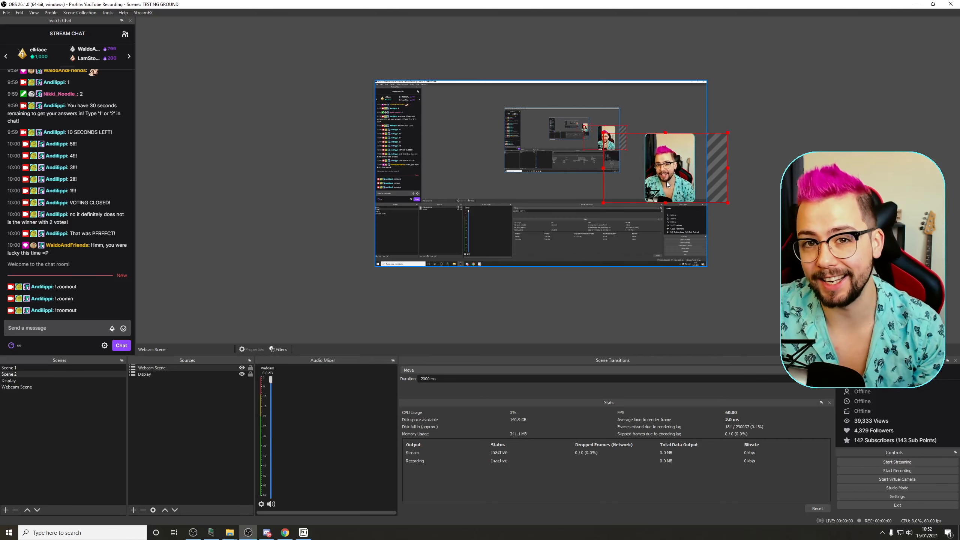
# Step: Add a Move Source filter named Display on to Webcam Scene and set its custom duration to 200 ms
pyautogui.click(23, 387)
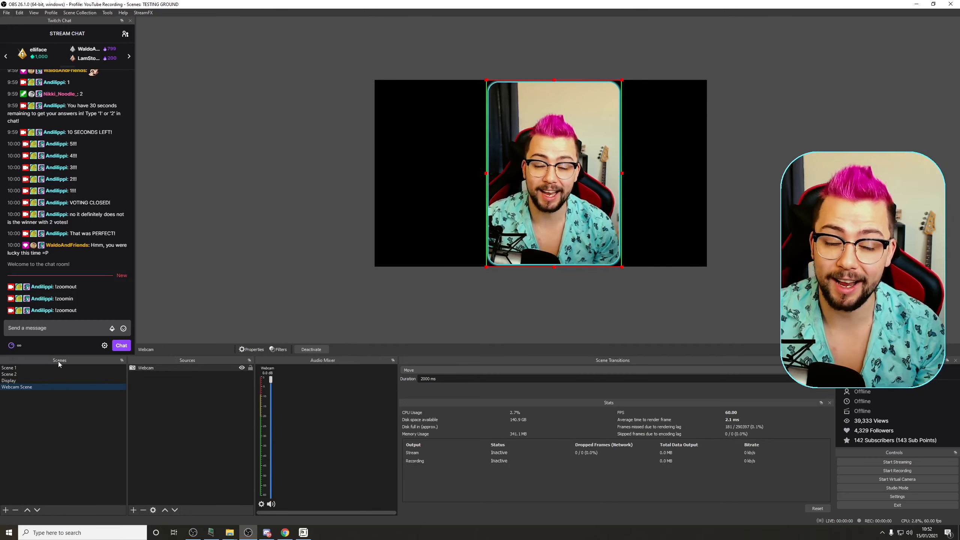
pyautogui.rightClick(24, 388)
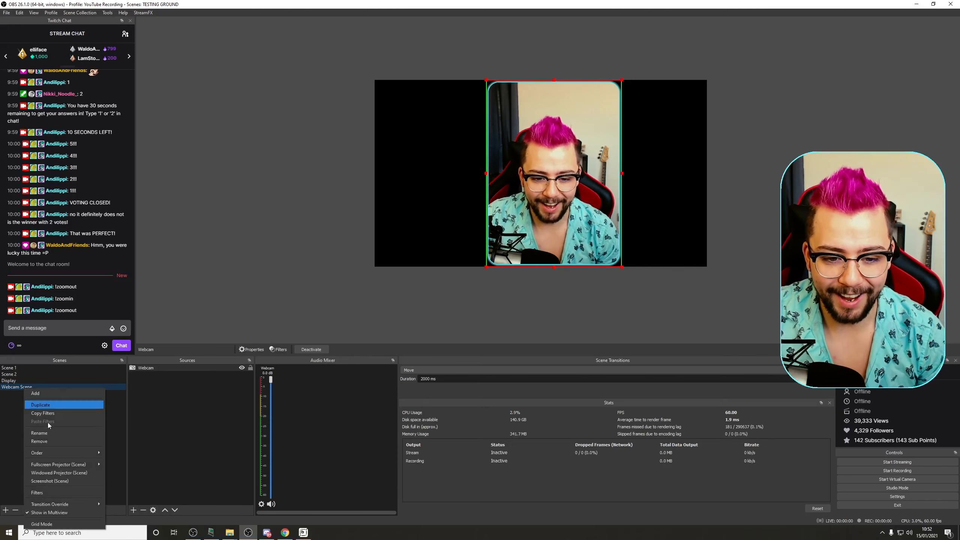
pyautogui.click(56, 492)
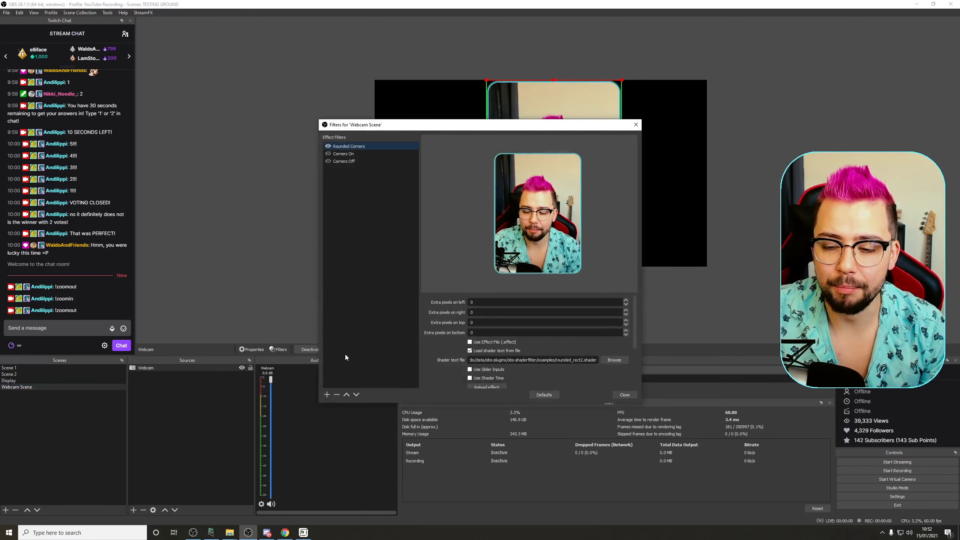
pyautogui.click(327, 394)
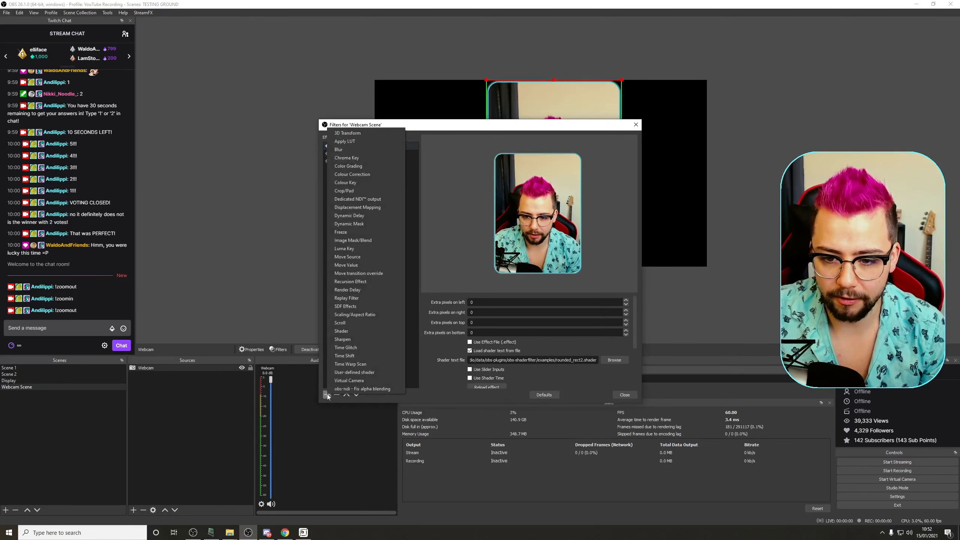
pyautogui.click(359, 257)
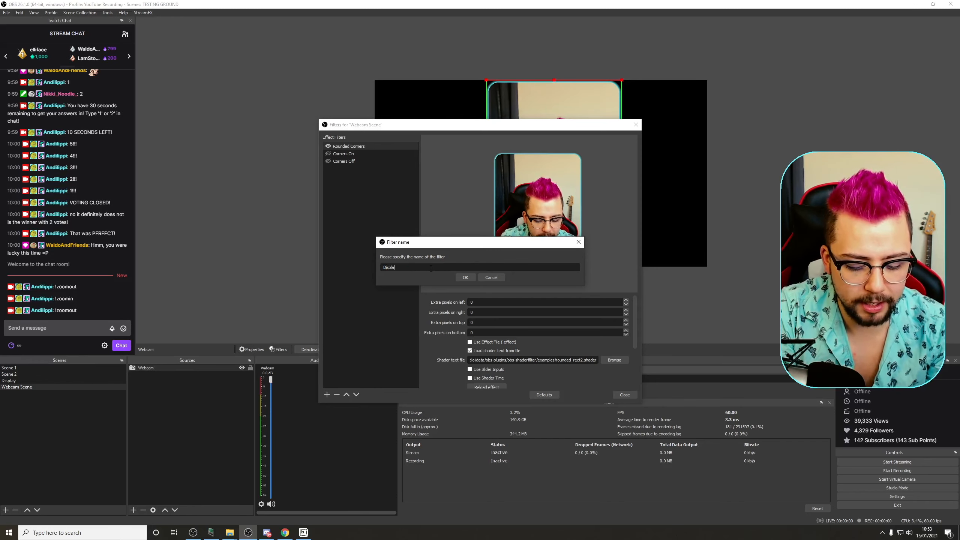
pyautogui.press('Return')
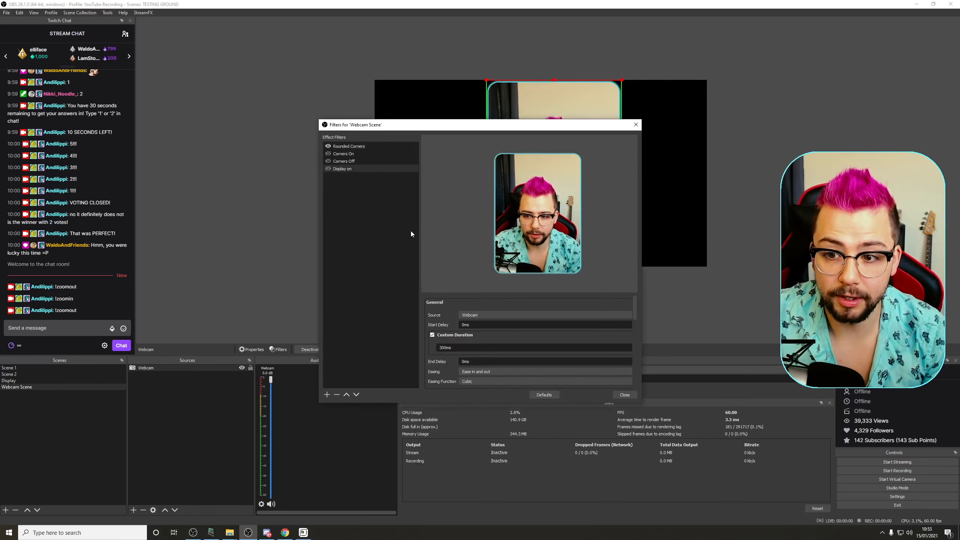
pyautogui.write('200')
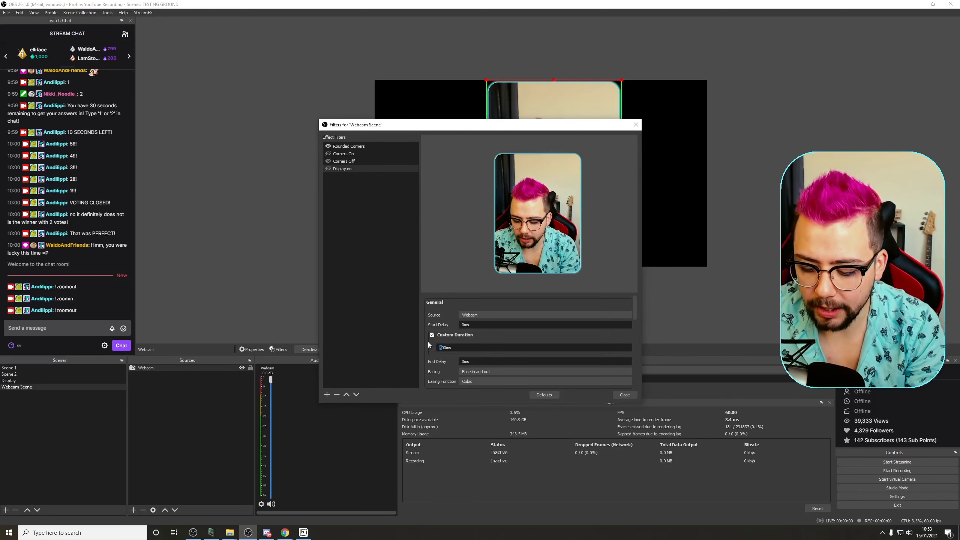
# Step: Correct the Display on filter's custom duration to 2000 ms and review its start trigger options
pyautogui.press('BackSpace')
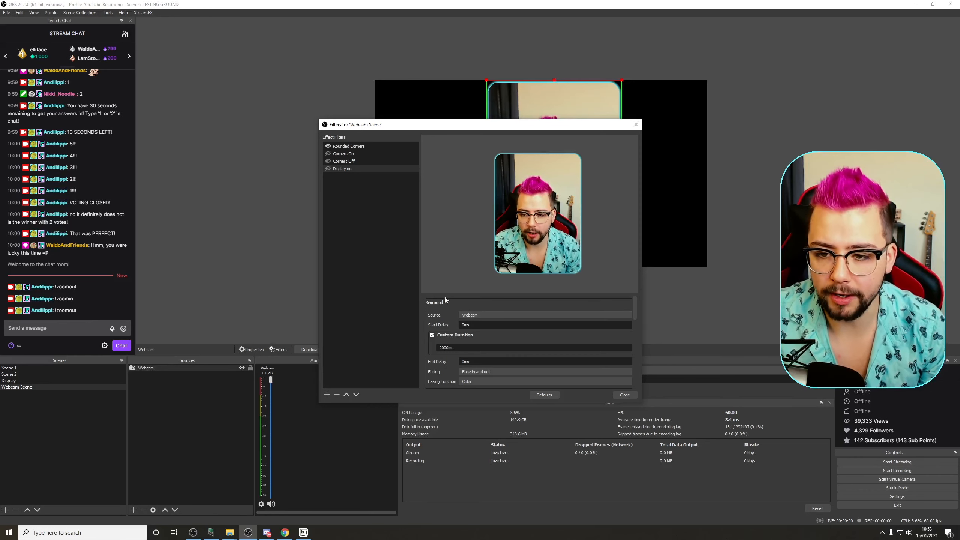
pyautogui.scroll(-3, 439, 305)
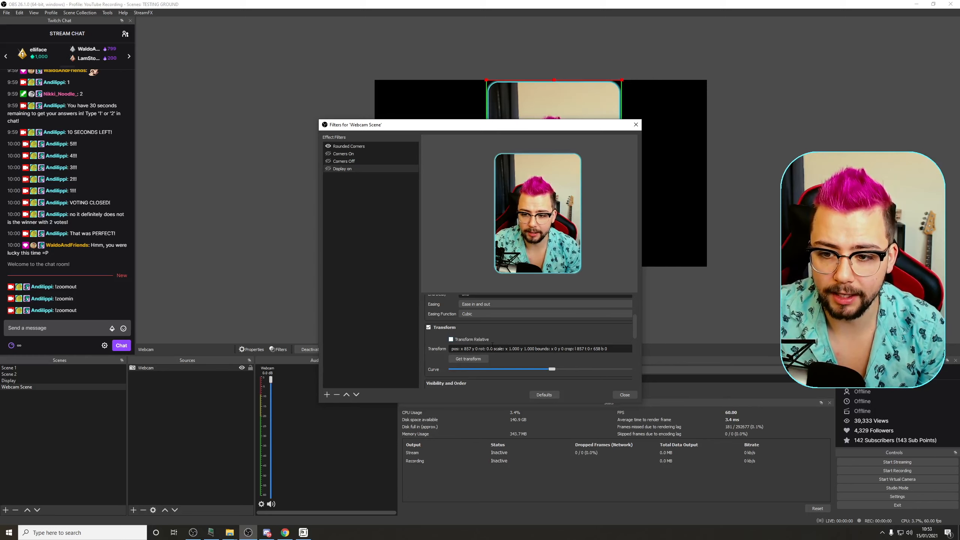
pyautogui.scroll(-5, 438, 352)
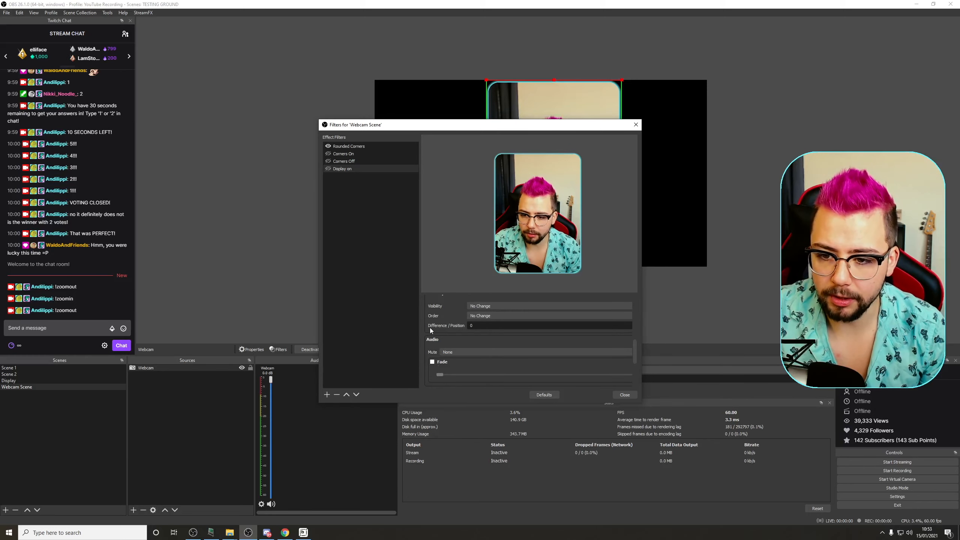
pyautogui.scroll(-6, 430, 327)
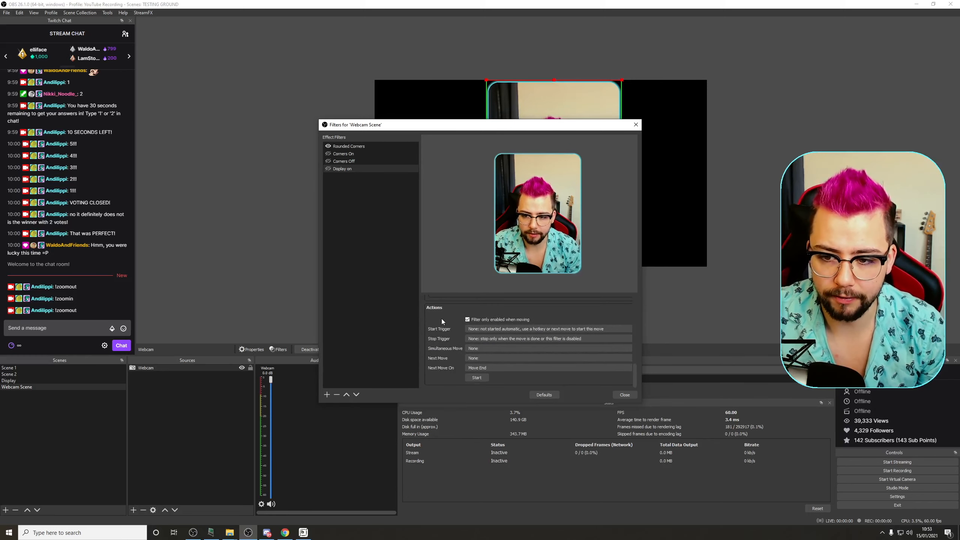
pyautogui.click(475, 329)
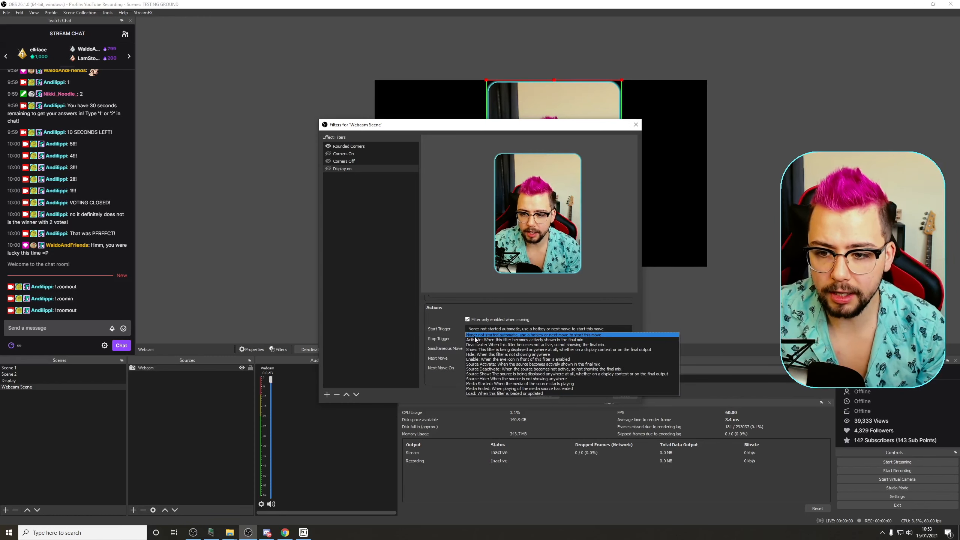
pyautogui.click(447, 336)
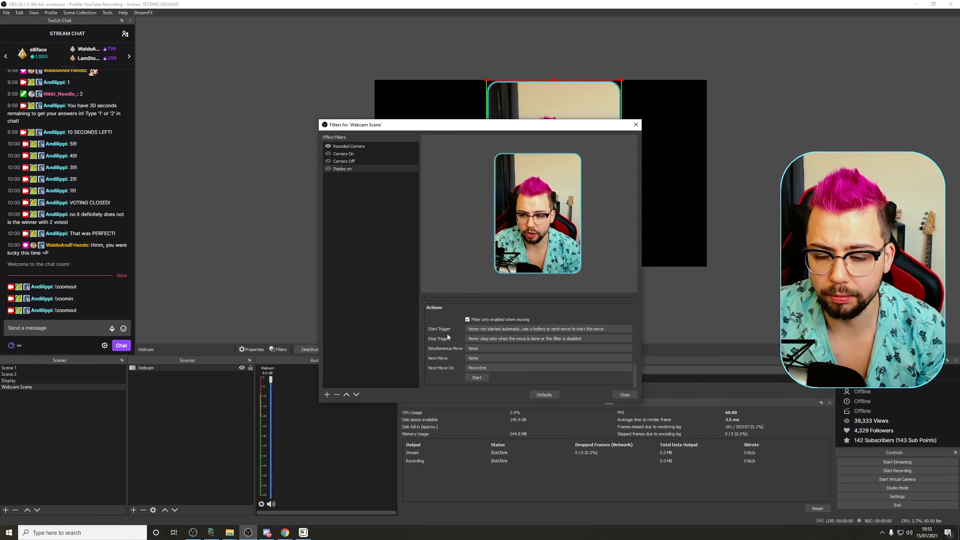
# Step: Duplicate the Display on filter and name the copy Display off
pyautogui.click(329, 169)
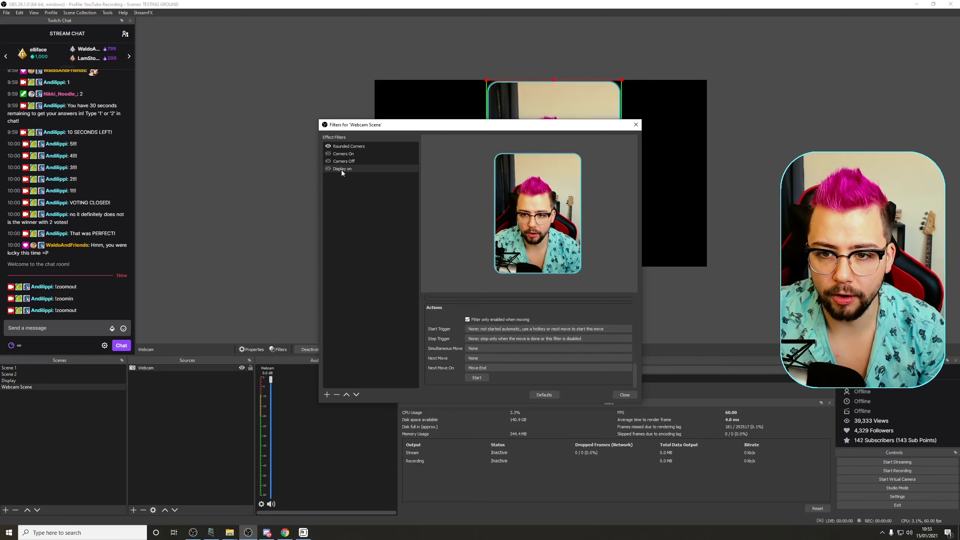
pyautogui.rightClick(341, 170)
pyautogui.click(363, 186)
pyautogui.click(416, 267)
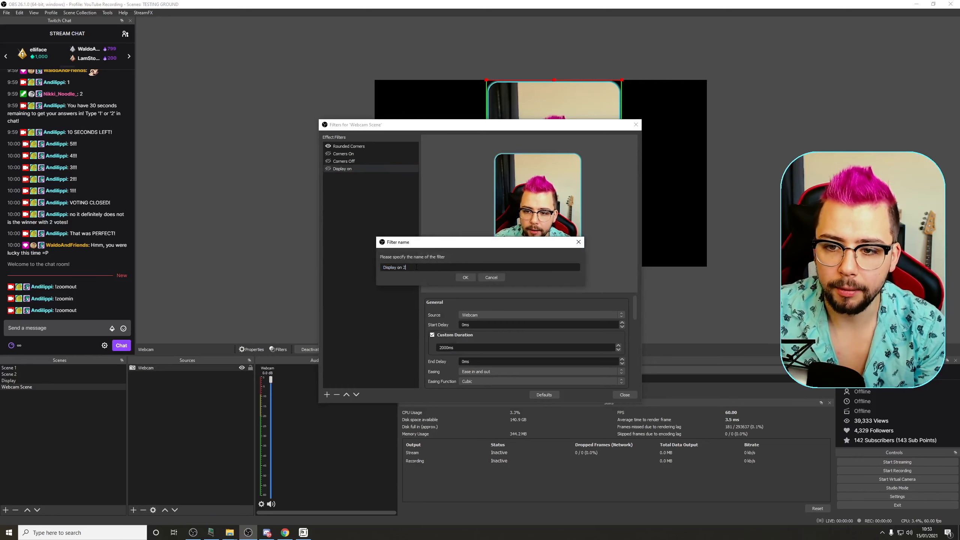
pyautogui.write('ff')
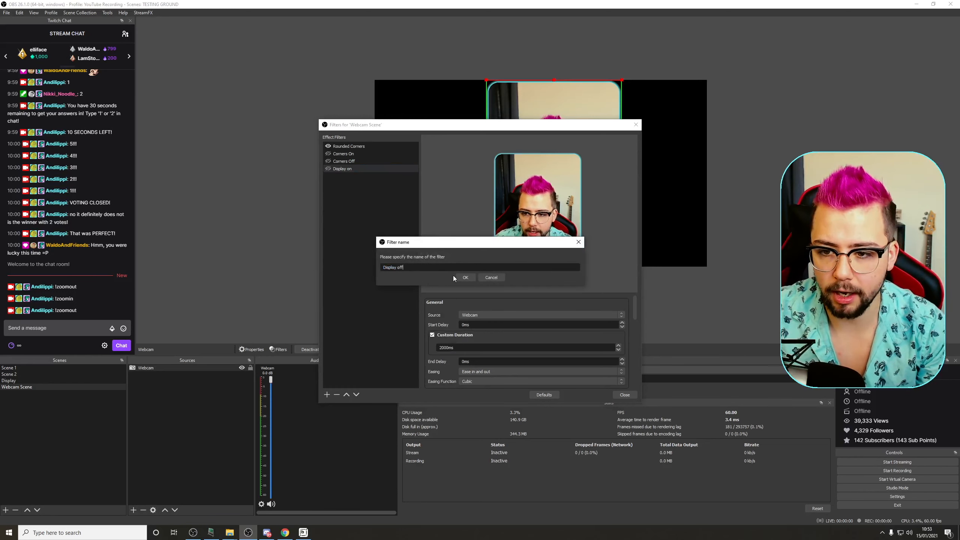
pyautogui.click(465, 277)
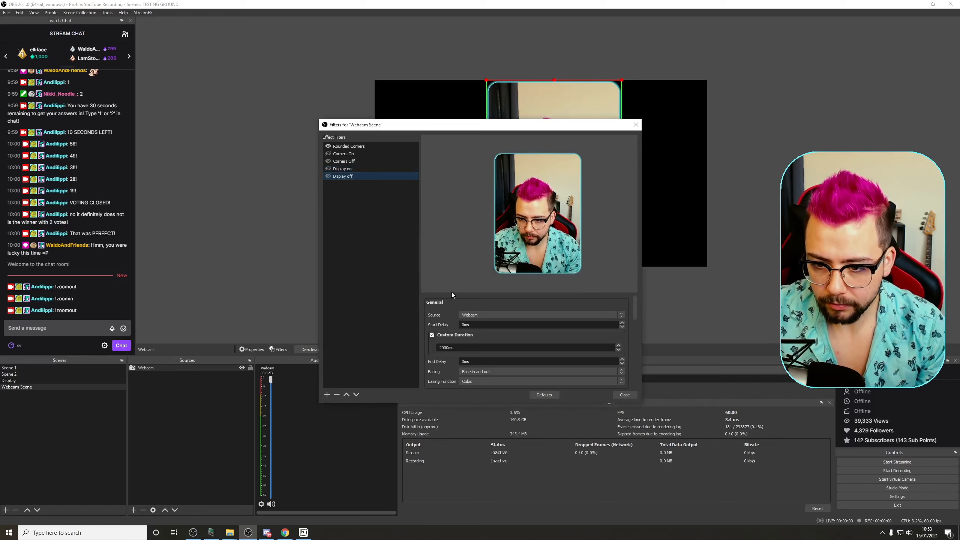
# Step: Stretch Webcam Scene back to full landscape width and capture that as the Display off filter's transform
pyautogui.scroll(-2, 444, 315)
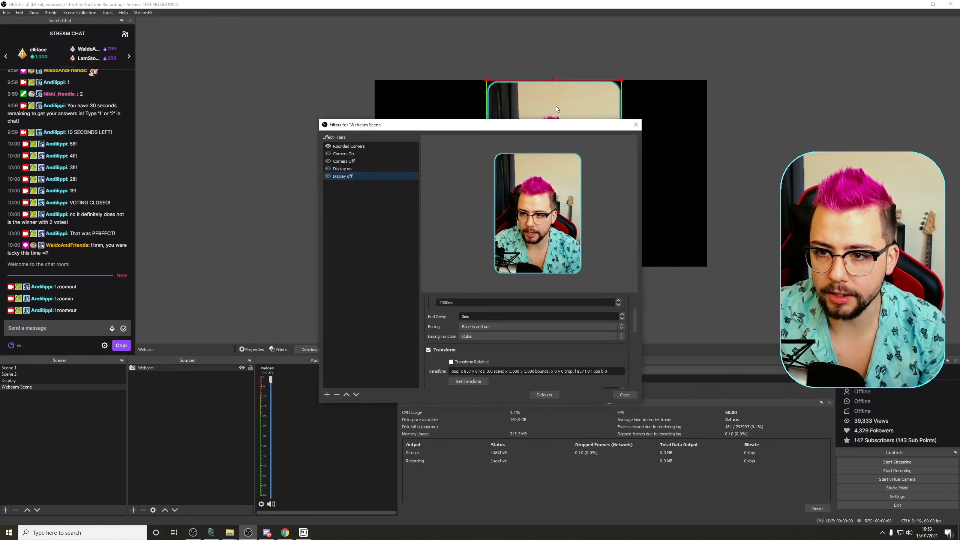
pyautogui.moveTo(548, 128); pyautogui.dragTo(503, 309)
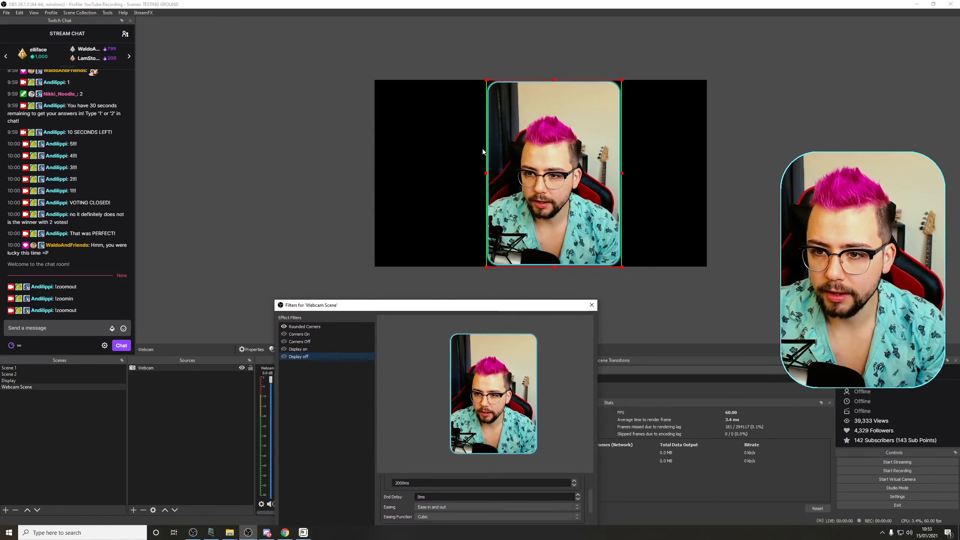
pyautogui.click(486, 173)
pyautogui.moveTo(622, 176); pyautogui.dragTo(738, 177)
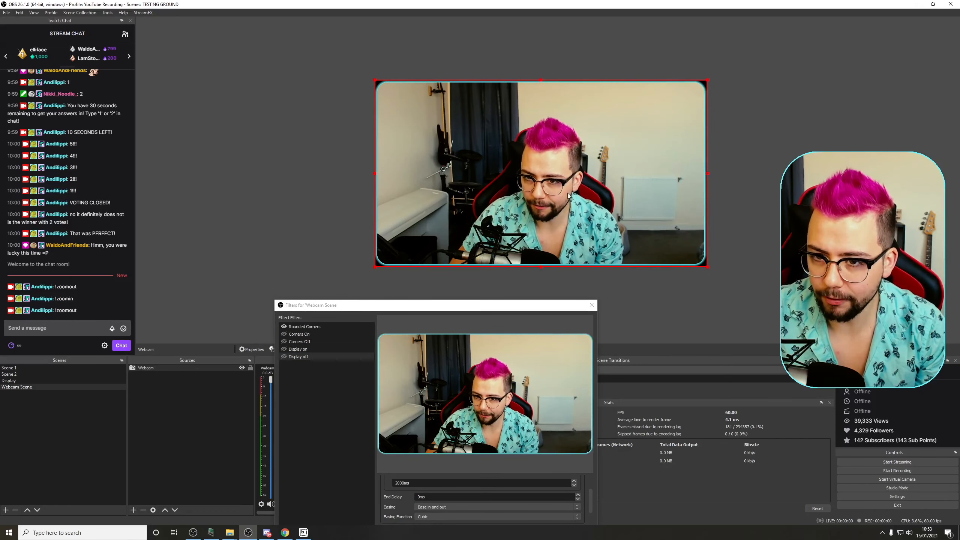
pyautogui.moveTo(434, 305); pyautogui.dragTo(446, 176)
pyautogui.scroll(-1, 399, 375)
pyautogui.scroll(-2, 401, 414)
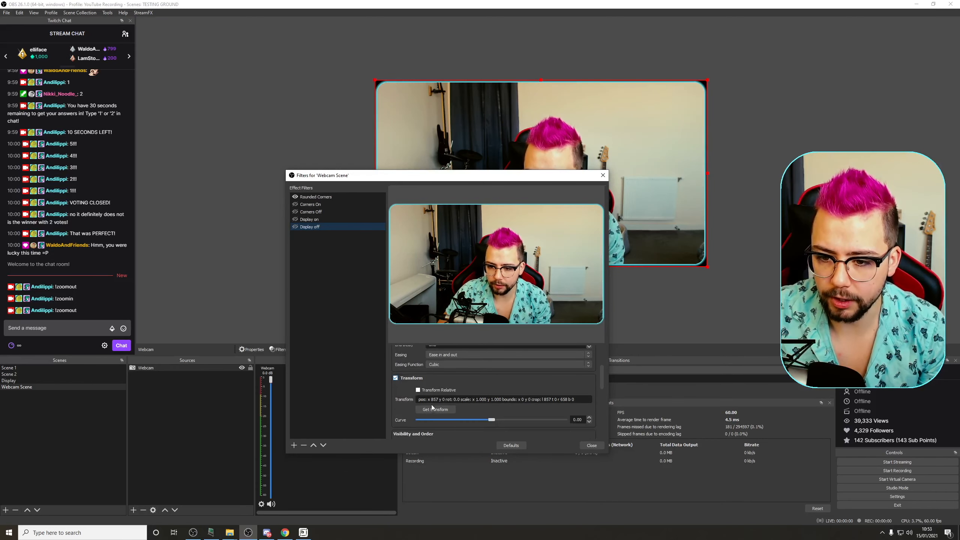
pyautogui.click(441, 408)
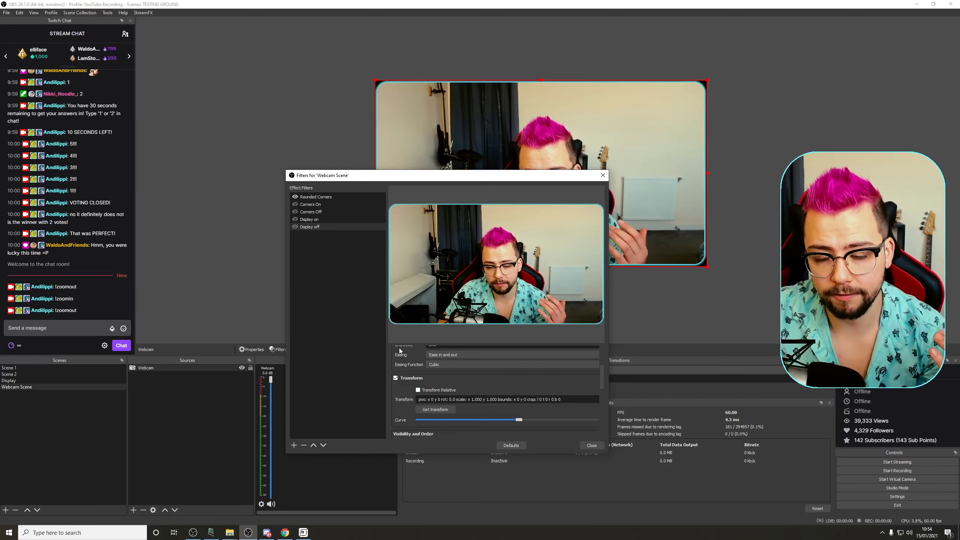
# Step: Select the Display on filter and drag the portrait webcam's top edge slightly down in the preview
pyautogui.click(296, 219)
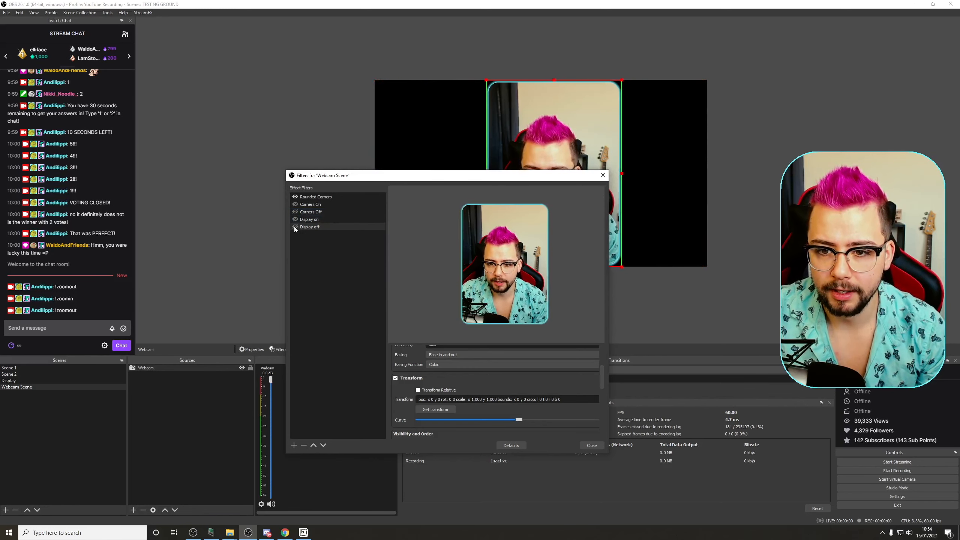
pyautogui.click(295, 227)
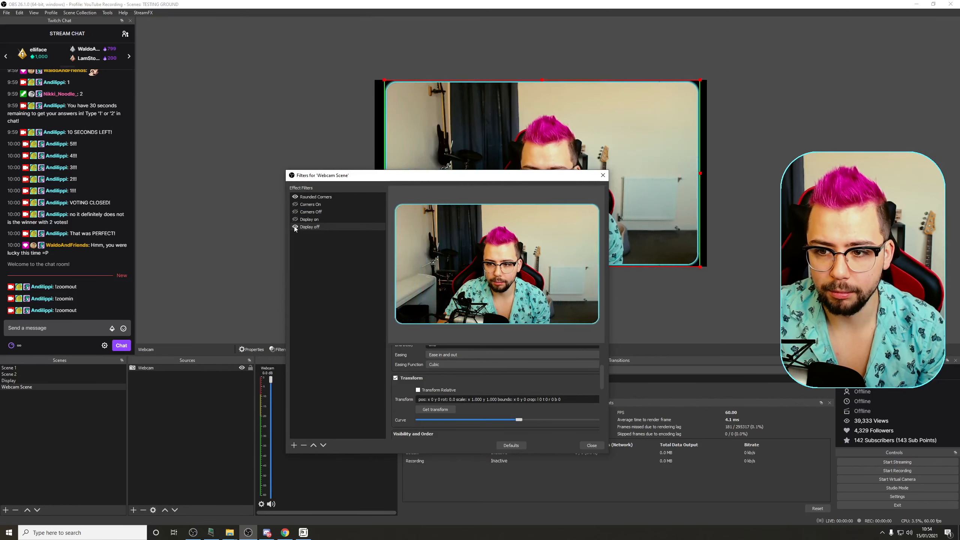
pyautogui.click(319, 220)
pyautogui.moveTo(554, 79); pyautogui.dragTo(556, 104)
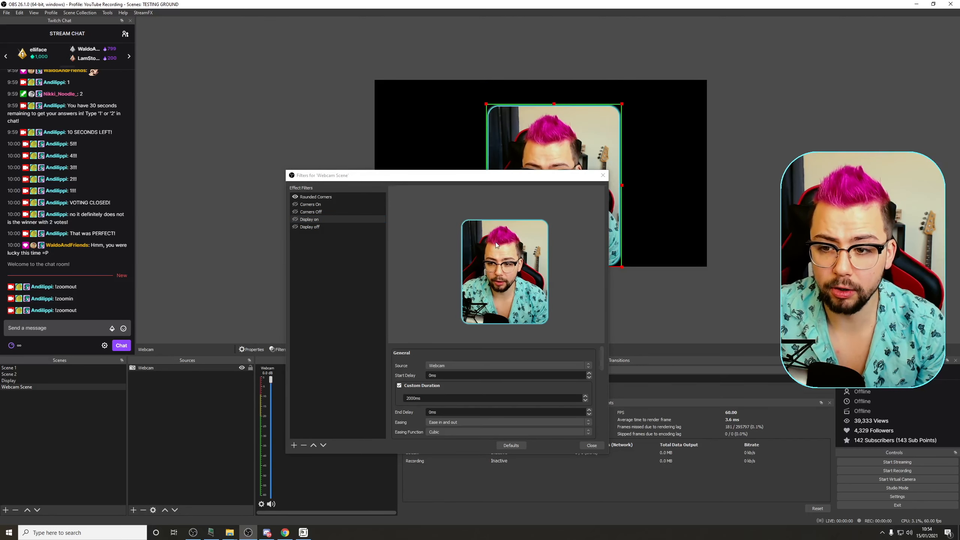
pyautogui.scroll(-1, 407, 352)
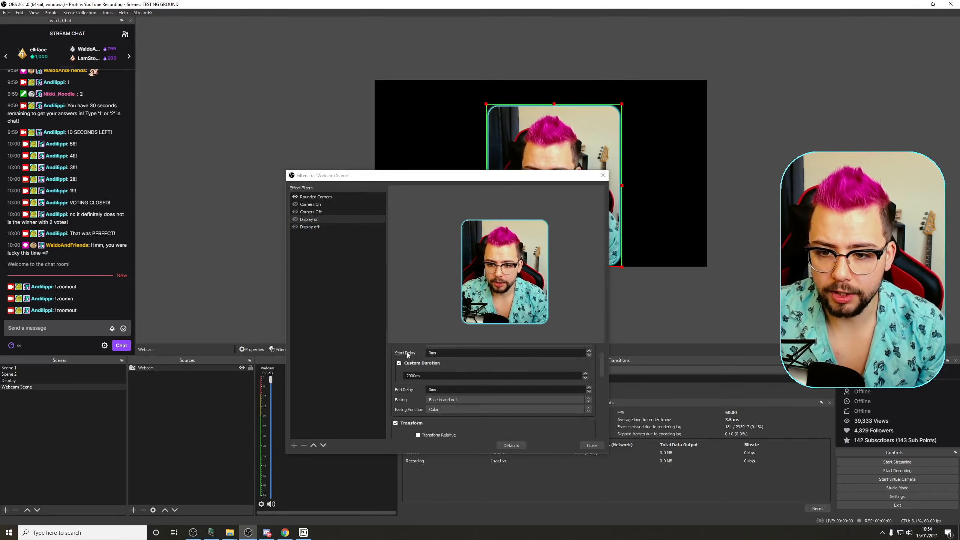
pyautogui.scroll(1, 411, 400)
pyautogui.scroll(-3, 428, 411)
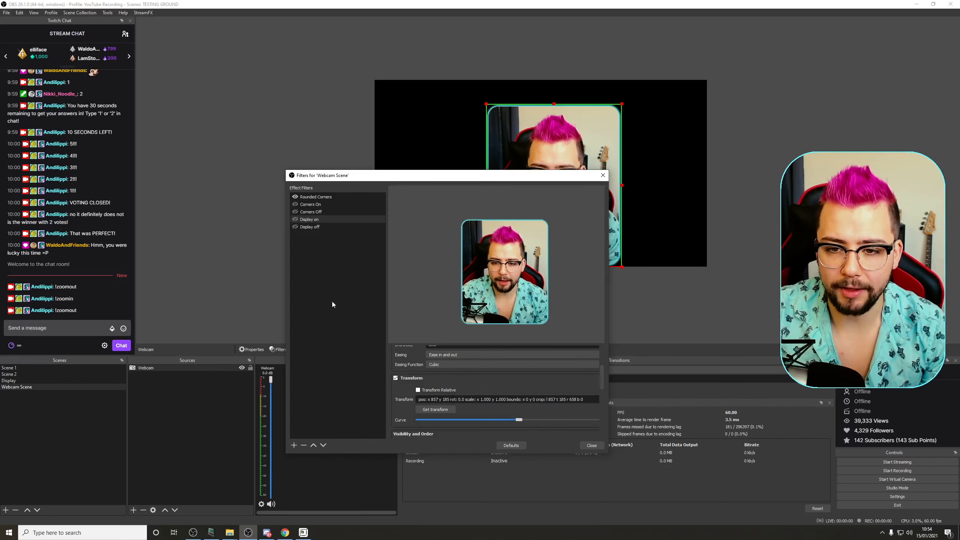
# Step: Toggle the Display on and Display off filters to preview the webcam animations
pyautogui.click(296, 227)
pyautogui.click(295, 219)
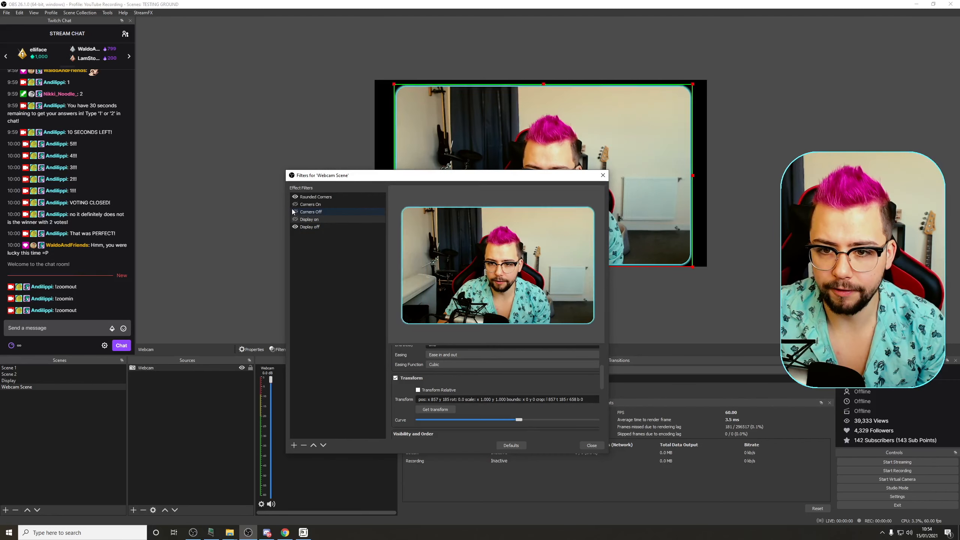
pyautogui.click(295, 224)
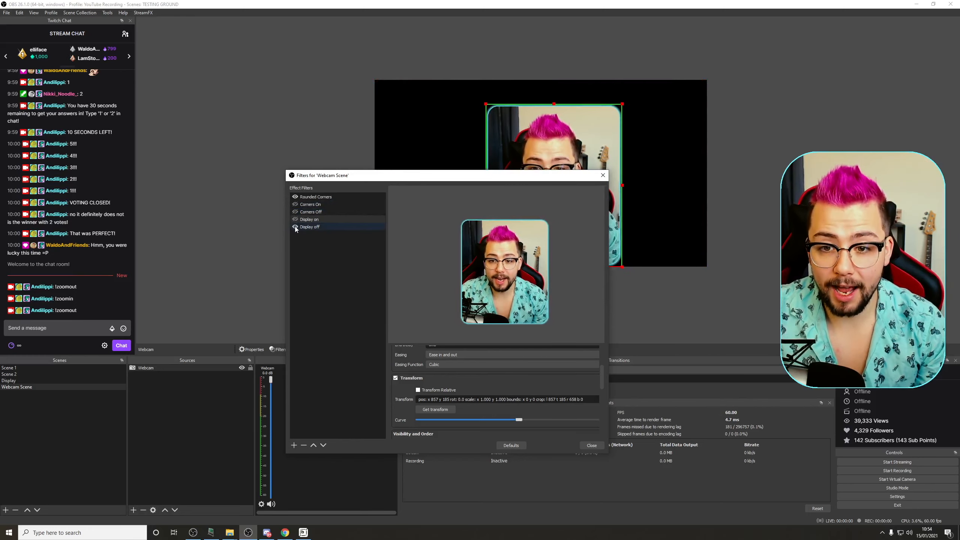
pyautogui.click(294, 227)
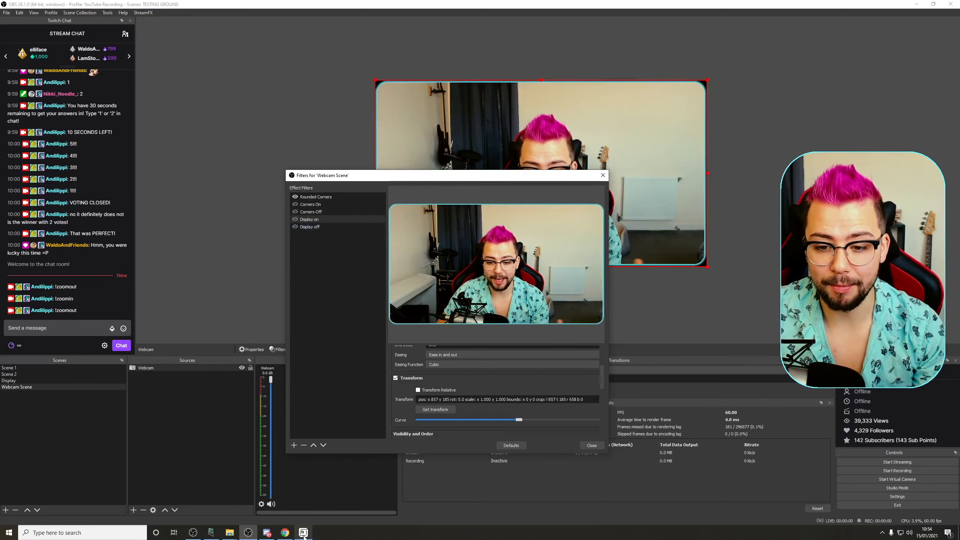
# Step: Switch to the chat bot and add a filter visibility action to !zoomin toggling Webcam Scene's Display off filter
pyautogui.click(303, 533)
pyautogui.click(420, 178)
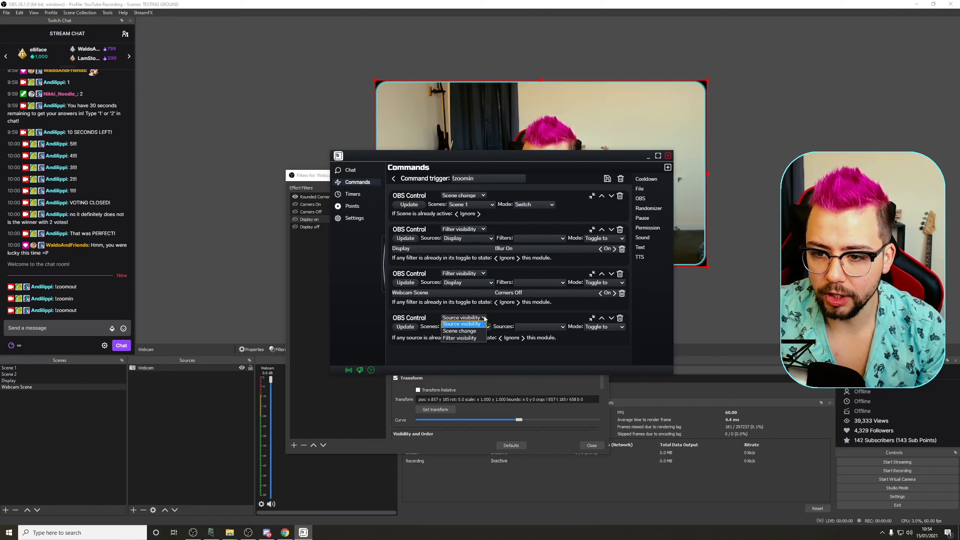
pyautogui.click(468, 338)
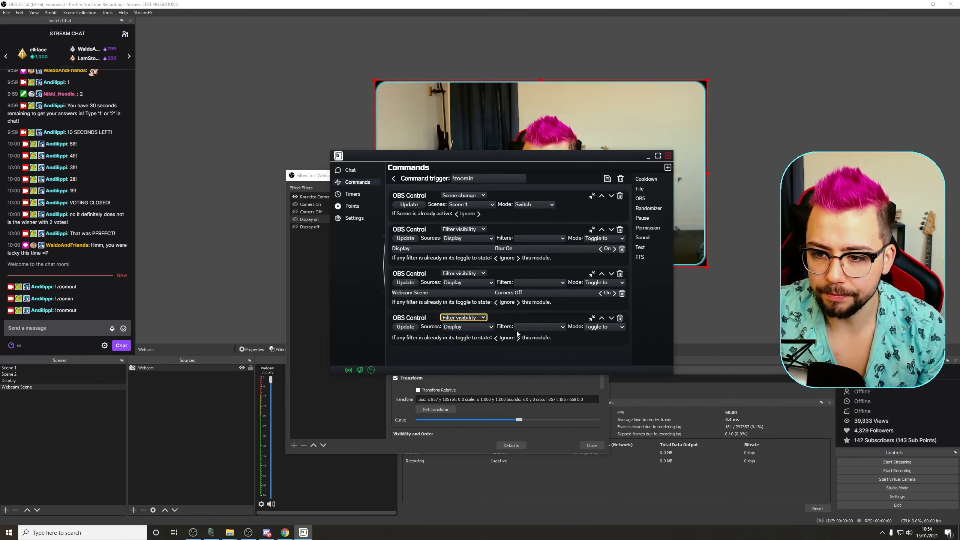
pyautogui.click(468, 342)
pyautogui.click(543, 329)
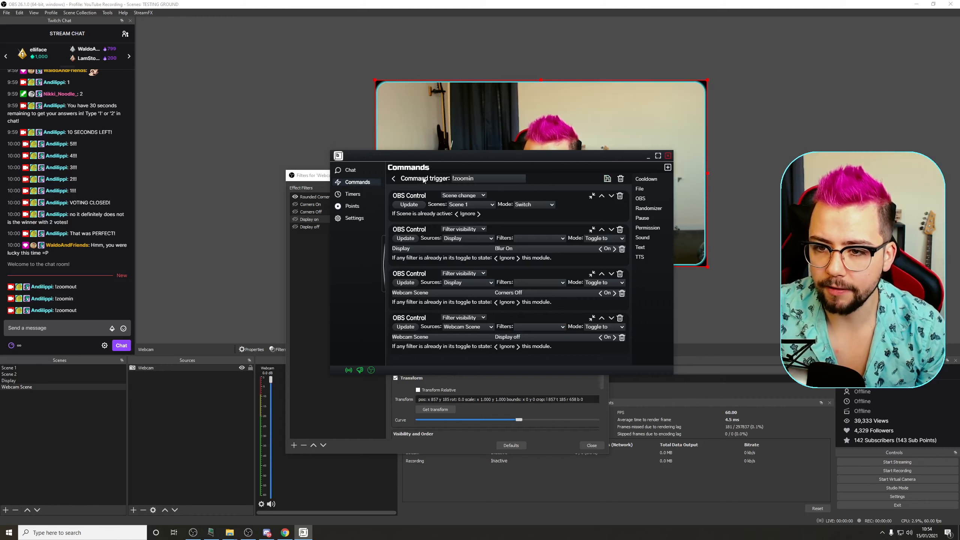
# Step: In the !zoomout command, add a filter visibility action toggling Webcam Scene's Display on filter
pyautogui.click(395, 179)
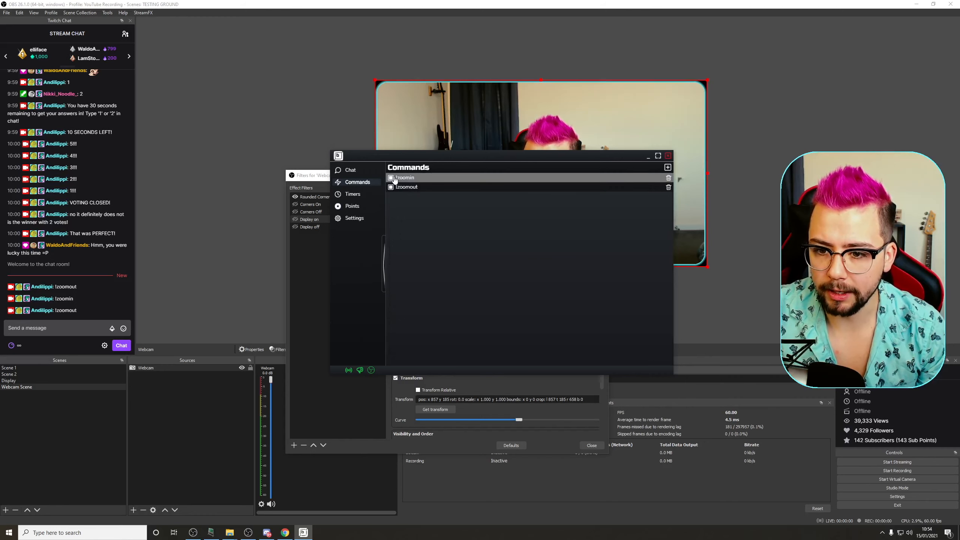
pyautogui.click(423, 179)
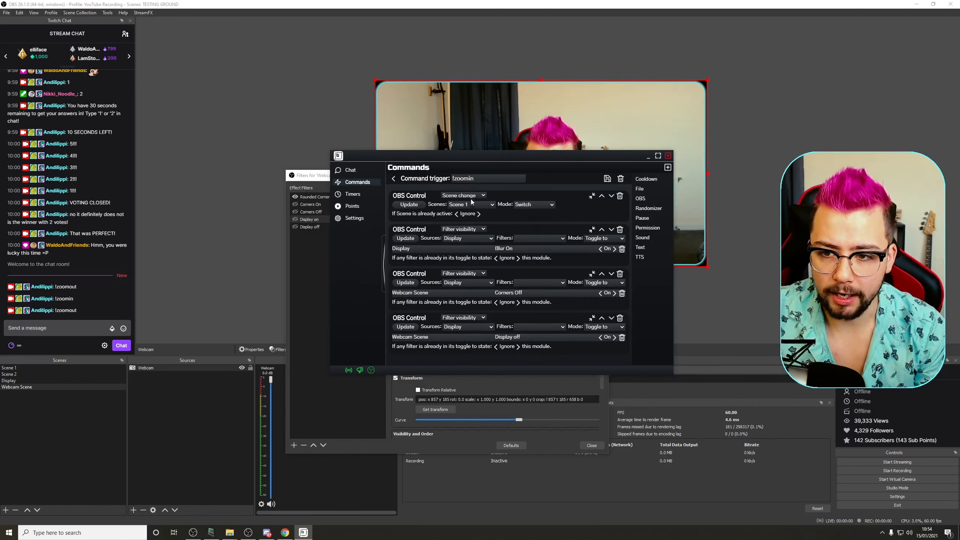
pyautogui.click(393, 179)
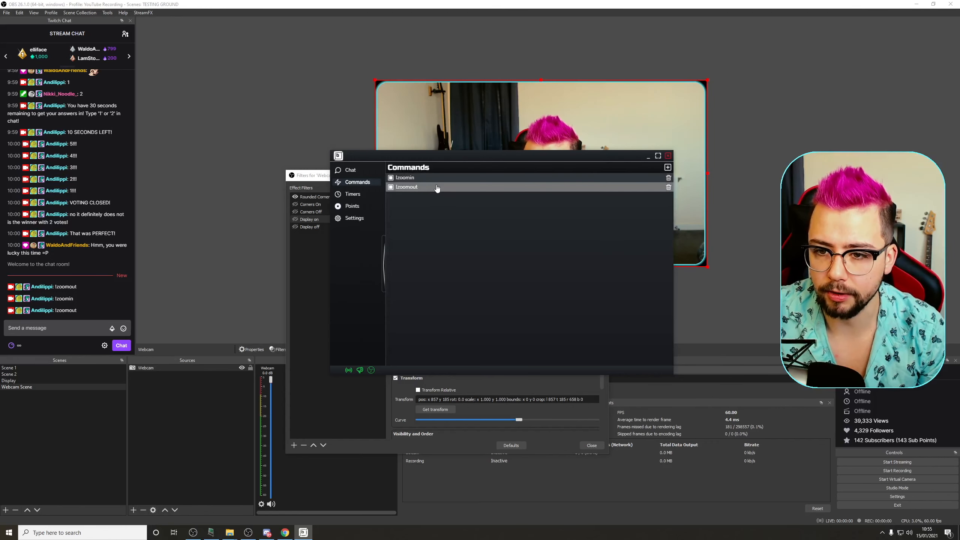
pyautogui.click(435, 187)
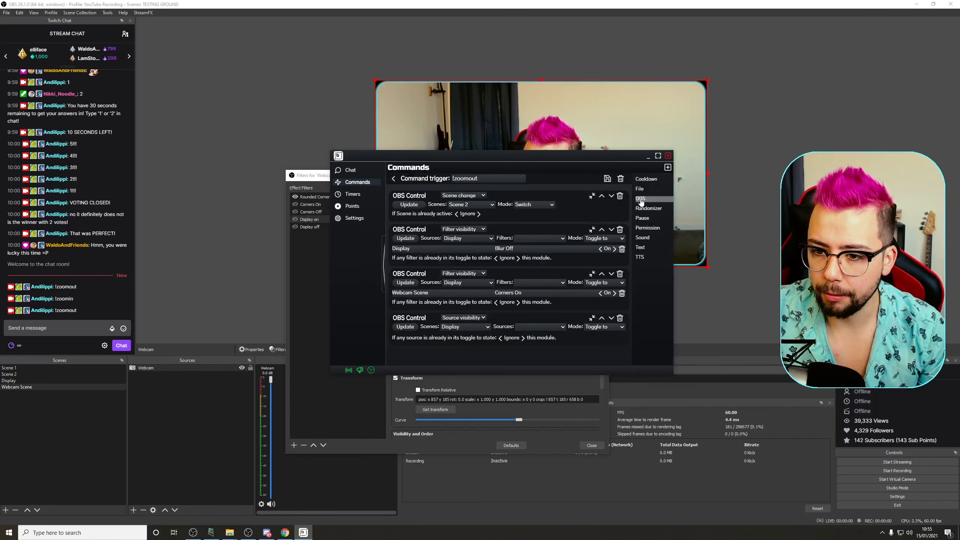
pyautogui.click(474, 318)
pyautogui.click(465, 326)
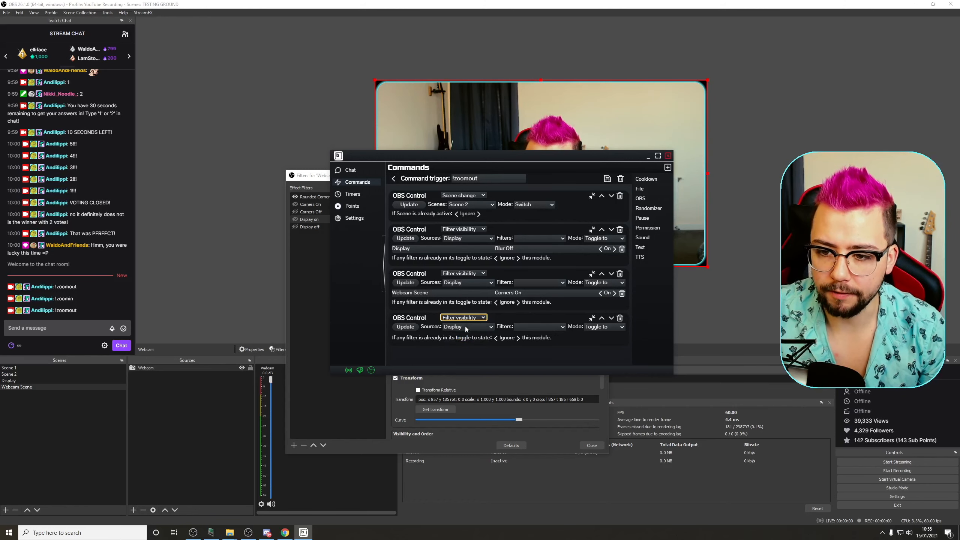
pyautogui.click(474, 328)
pyautogui.click(475, 343)
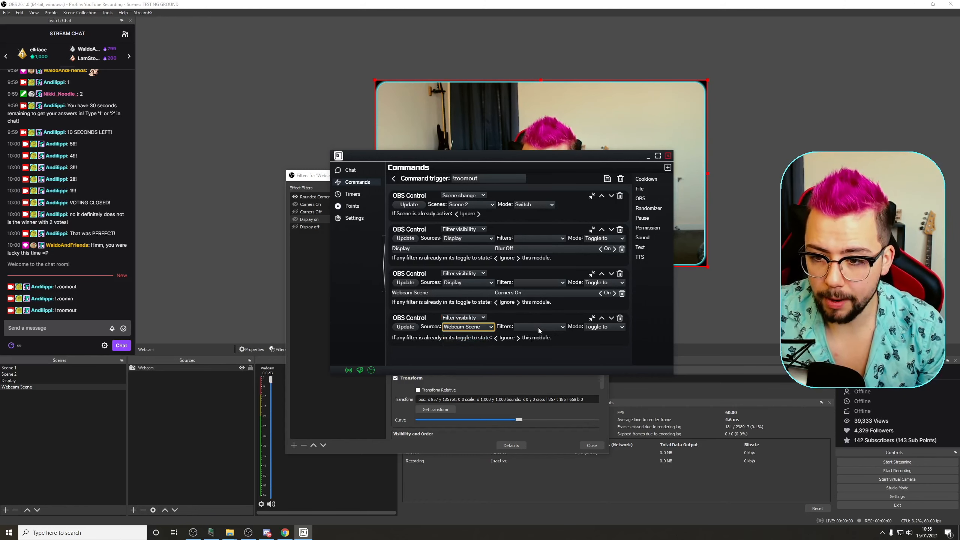
pyautogui.click(539, 327)
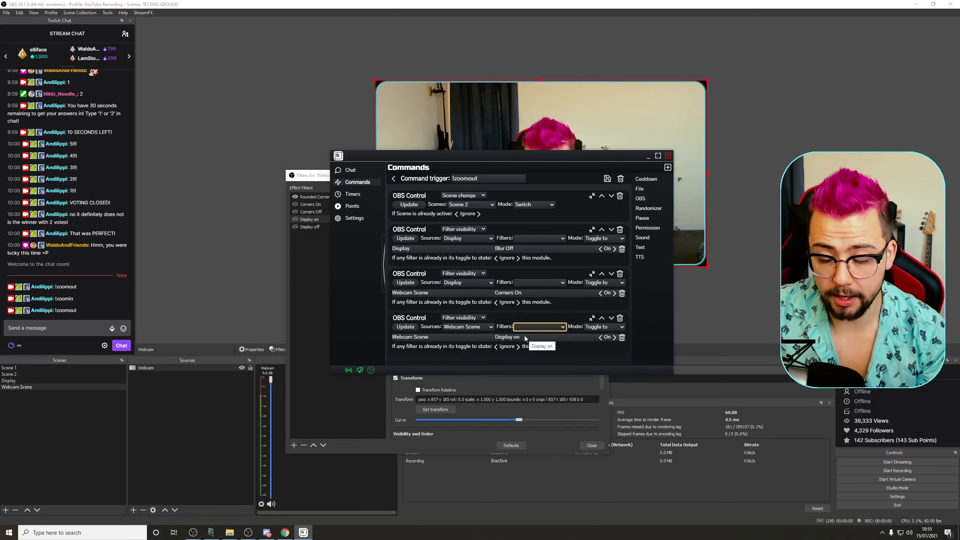
pyautogui.click(393, 178)
# Step: Switch to Scene 1 and close the Webcam Scene filters window
pyautogui.click(17, 368)
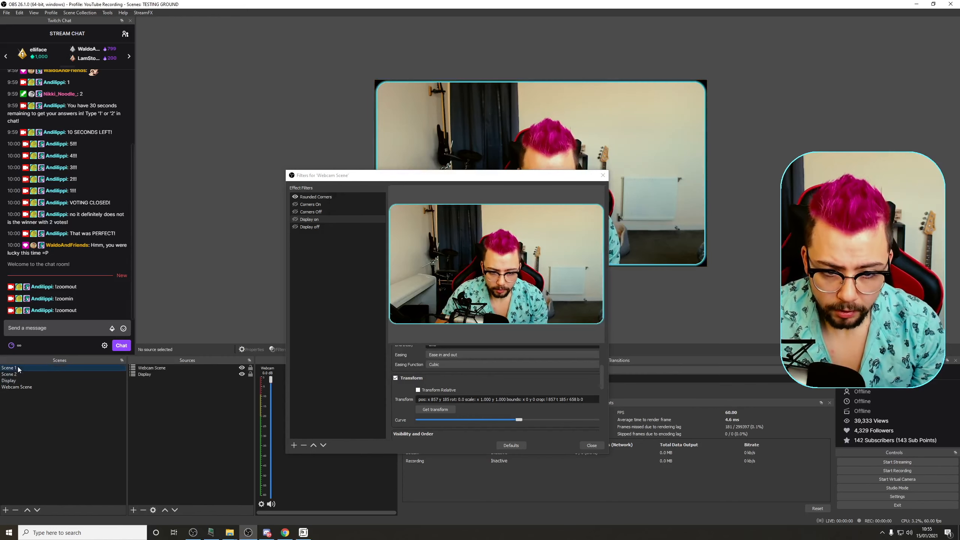
pyautogui.click(603, 175)
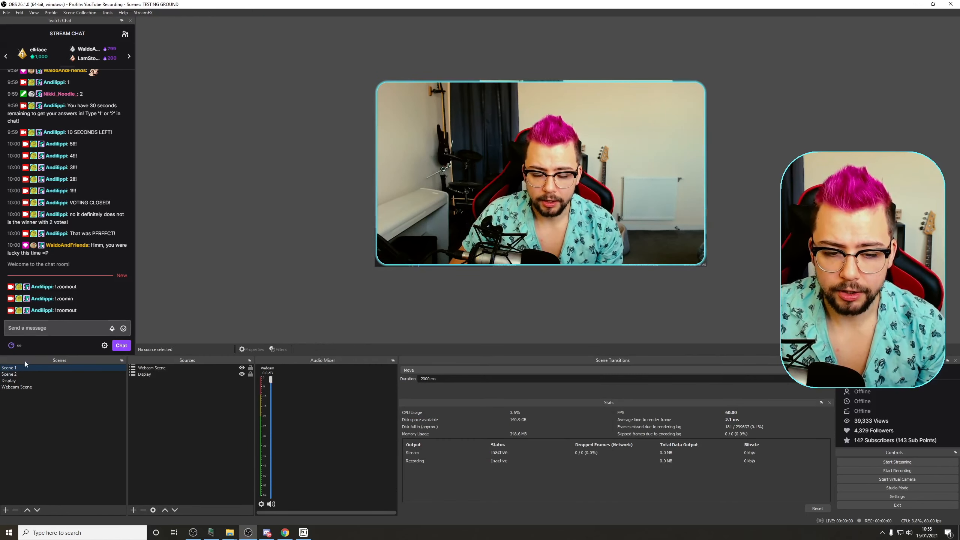
# Step: Send !zoomin and then !zoomout in the stream chat to test the webcam zoom animations
pyautogui.click(28, 328)
pyautogui.write('!zoomin')
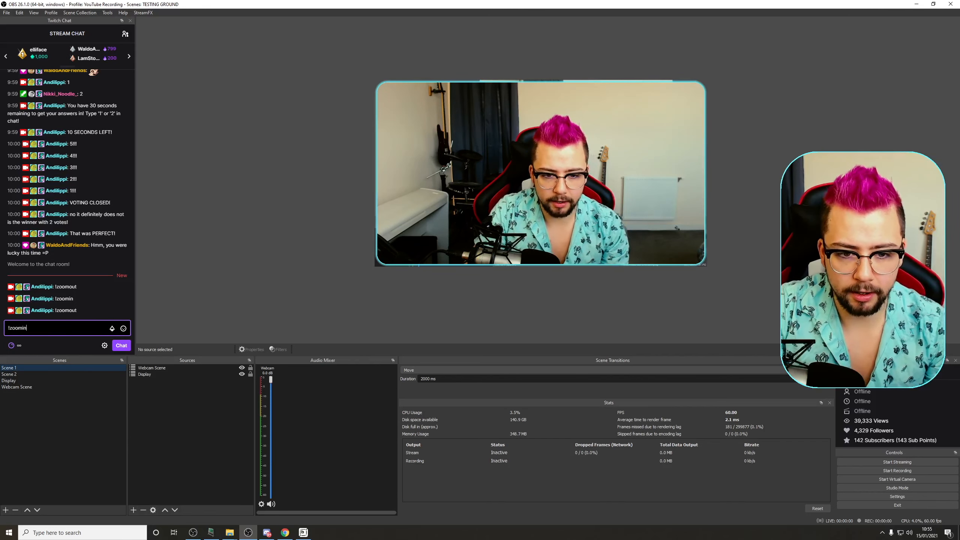
pyautogui.press('Return')
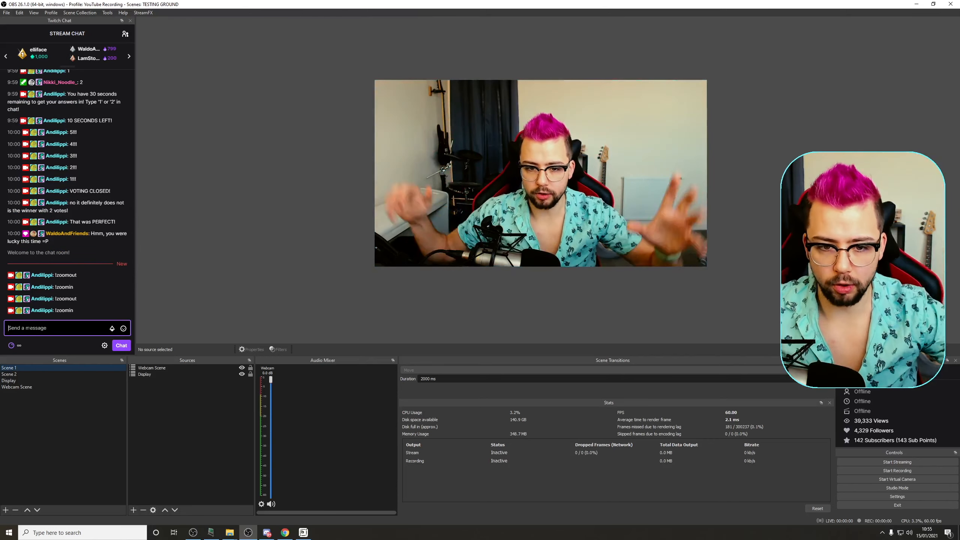
pyautogui.write('t')
pyautogui.press('Return')
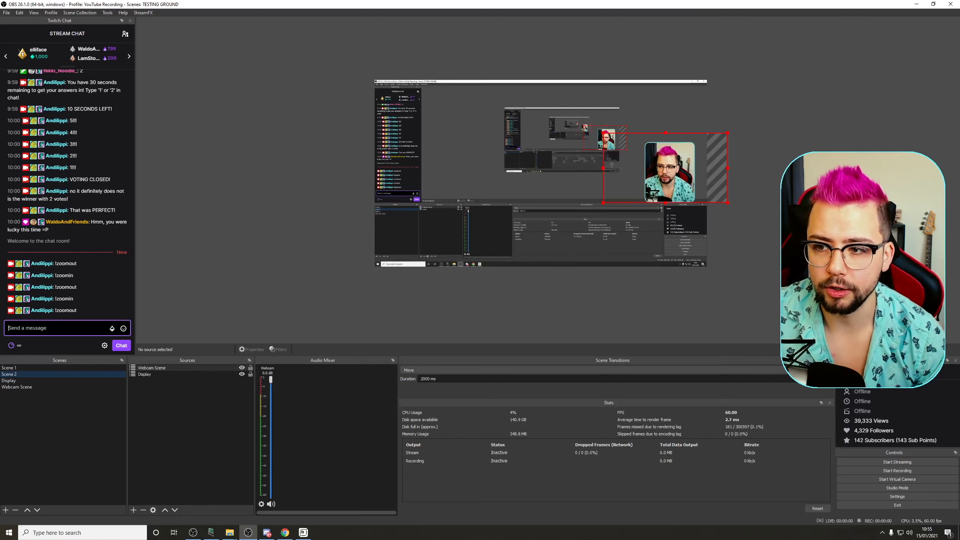
# Step: In Scene 2, move the Webcam Scene source down to the lower-left corner of the preview
pyautogui.click(770, 263)
pyautogui.moveTo(678, 165); pyautogui.dragTo(417, 225)
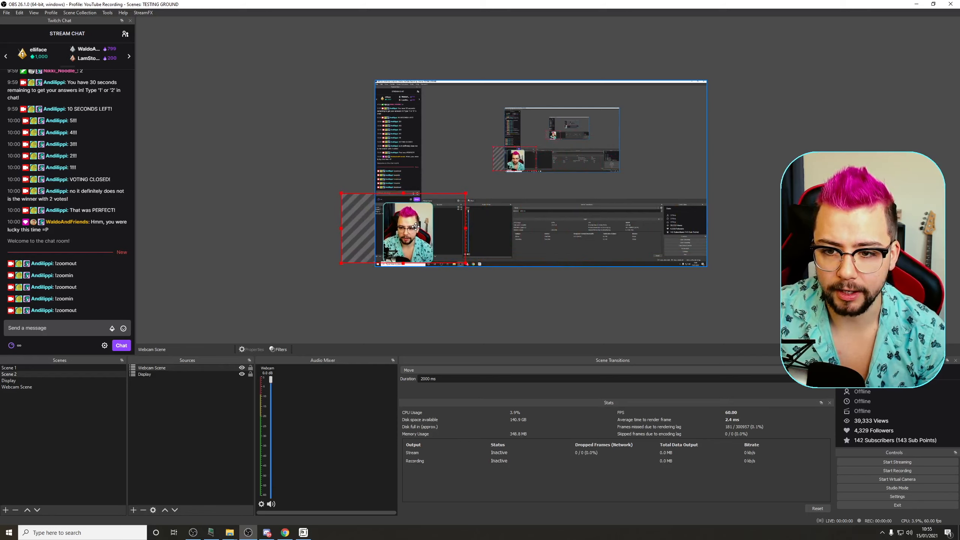
# Step: Send !zoomin and !zoomout in chat again to test the transition with the repositioned webcam
pyautogui.click(48, 324)
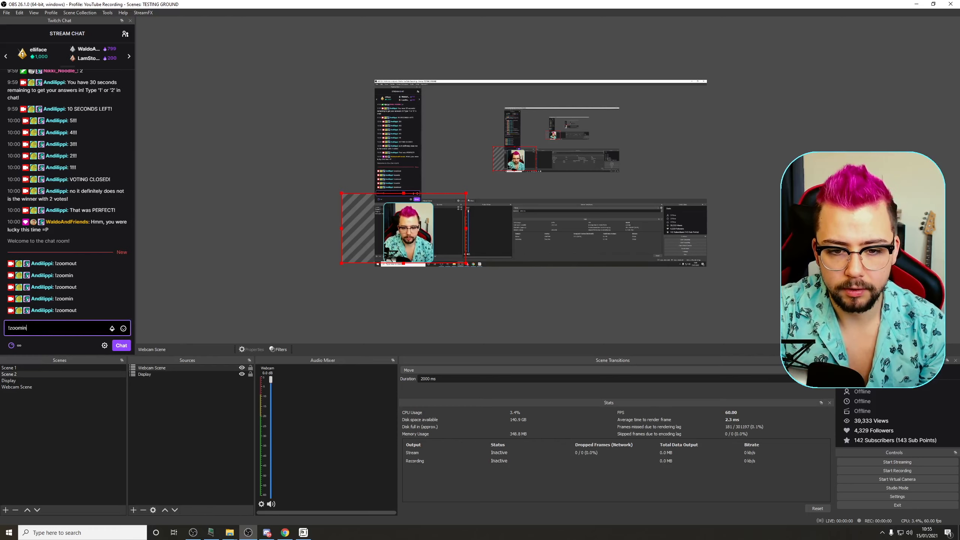
pyautogui.write('!zoomin')
pyautogui.press('Return')
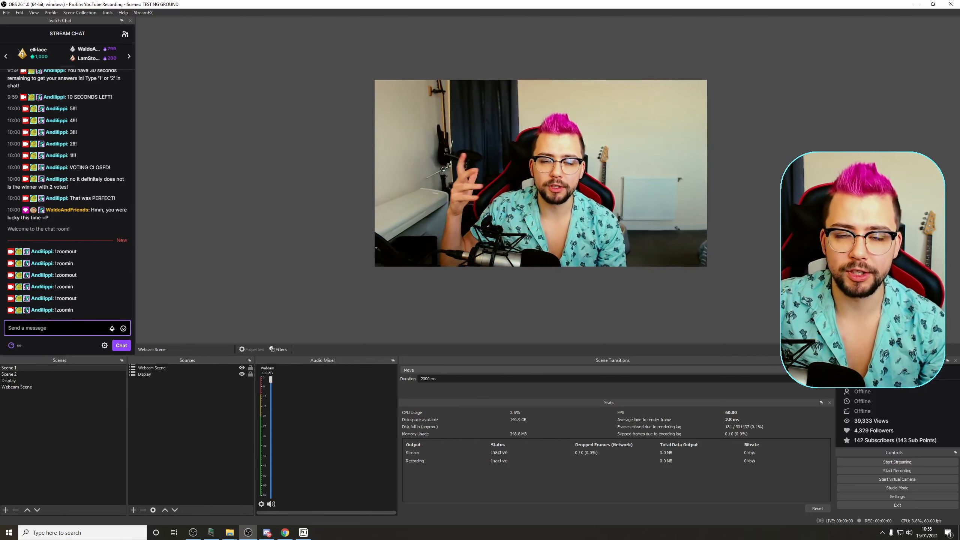
pyautogui.write('!')
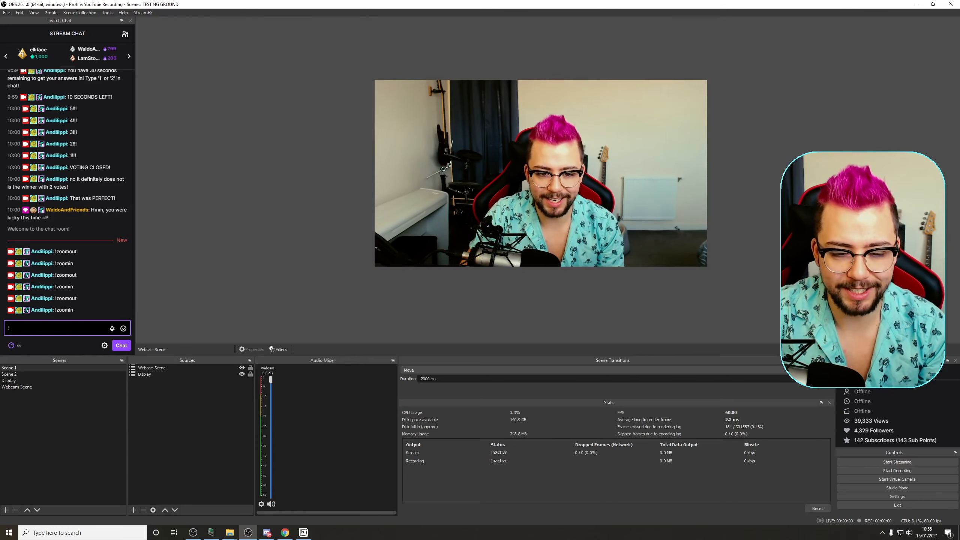
pyautogui.write('zoomout')
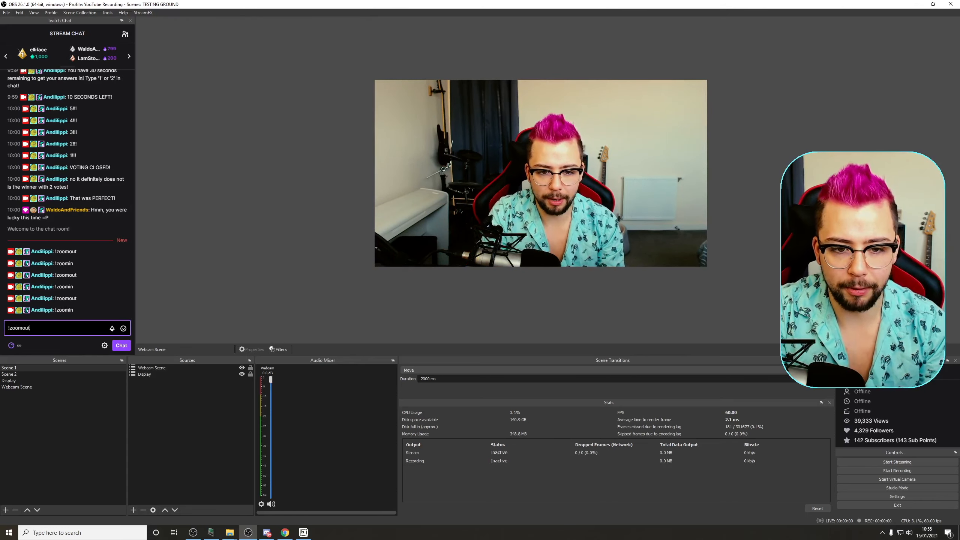
pyautogui.press('Return')
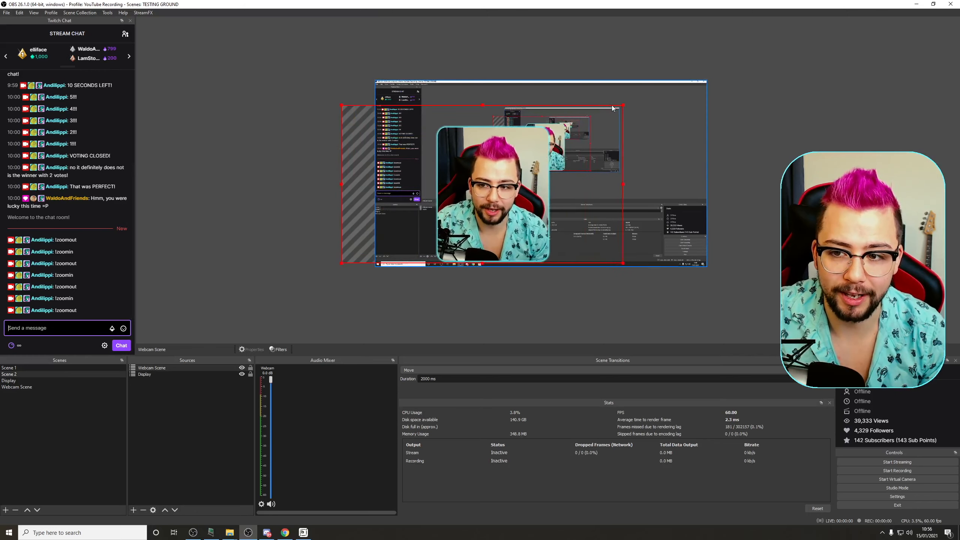
pyautogui.moveTo(444, 179); pyautogui.dragTo(448, 176)
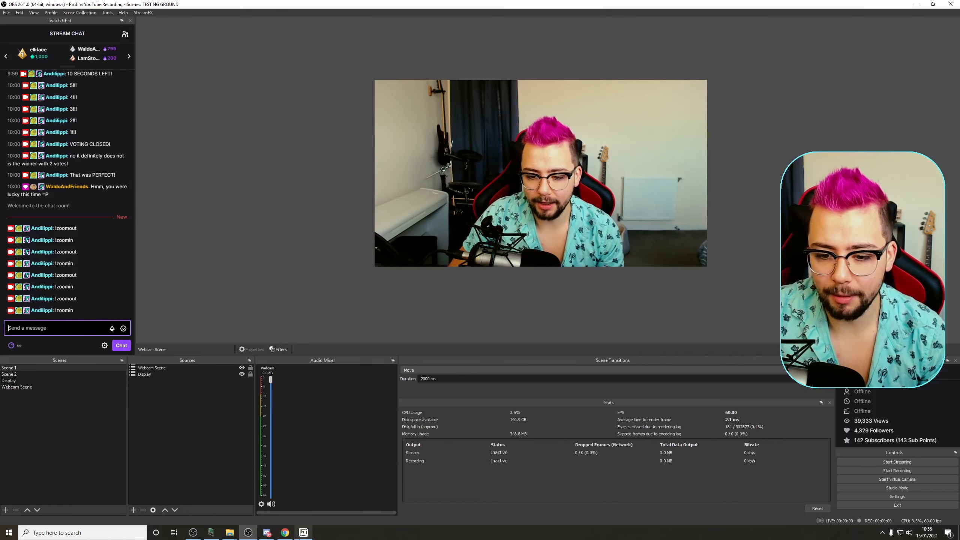
# Step: In the bot's !zoomin command, set the Blur On module's source to Webcam Scene, add Corners Off, and delete the separate Corners Off module
pyautogui.click(302, 533)
pyautogui.moveTo(439, 153); pyautogui.dragTo(425, 101)
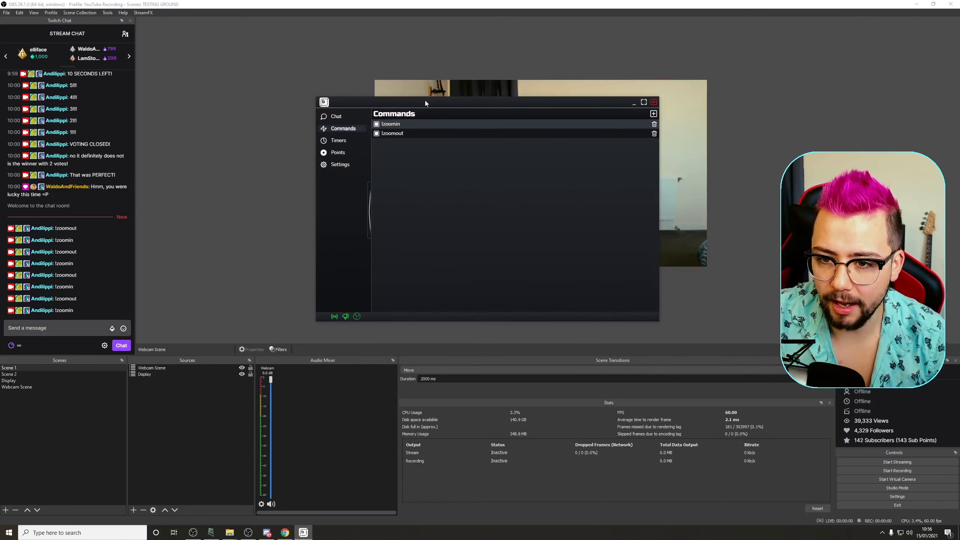
pyautogui.click(413, 127)
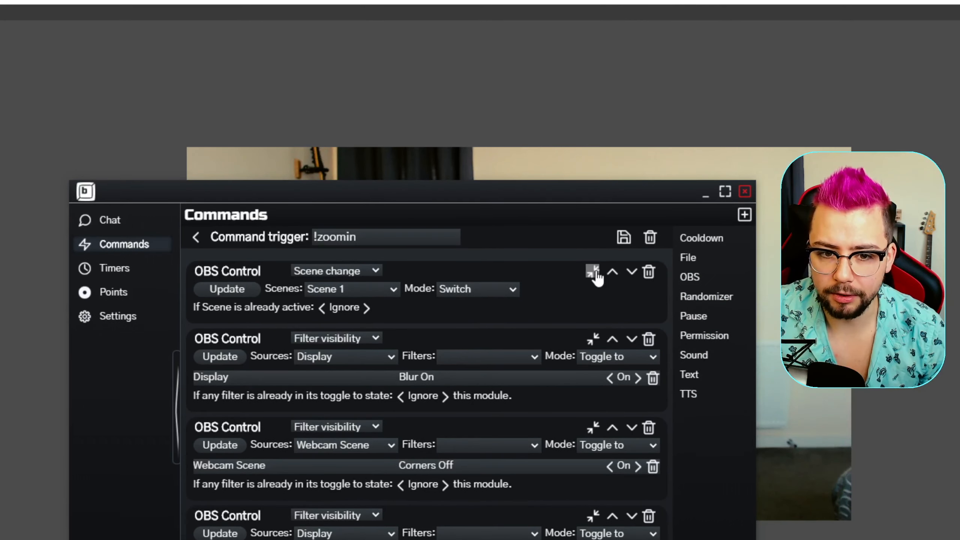
pyautogui.click(593, 247)
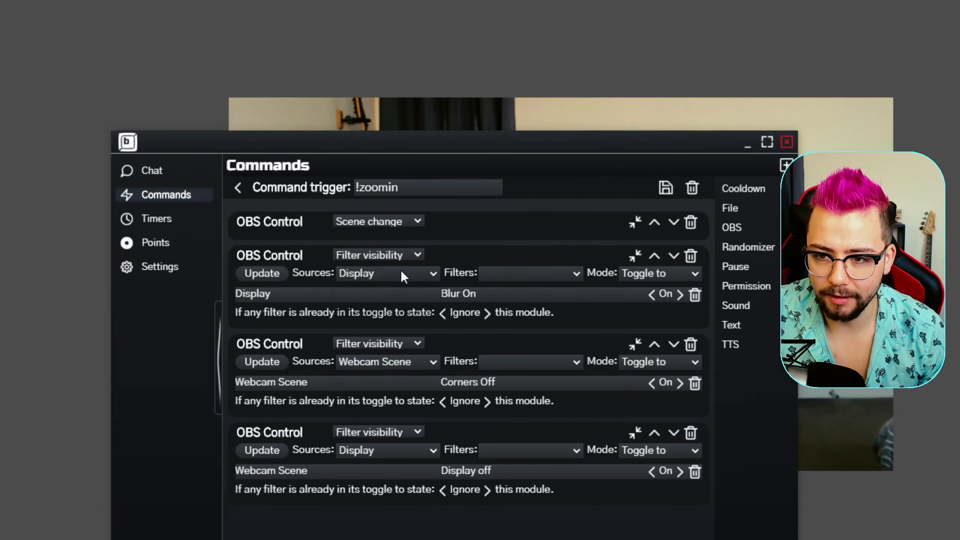
pyautogui.click(401, 276)
pyautogui.click(399, 302)
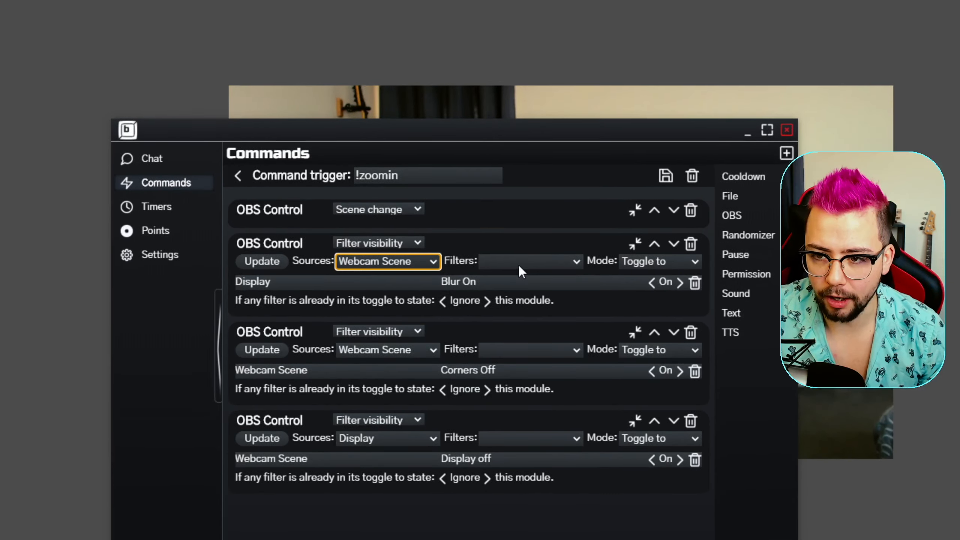
pyautogui.click(516, 164)
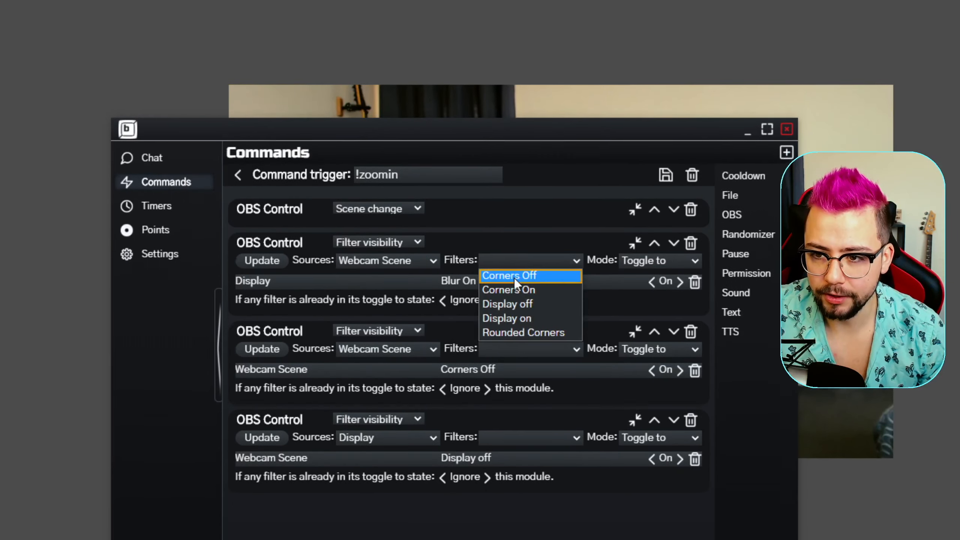
pyautogui.click(513, 267)
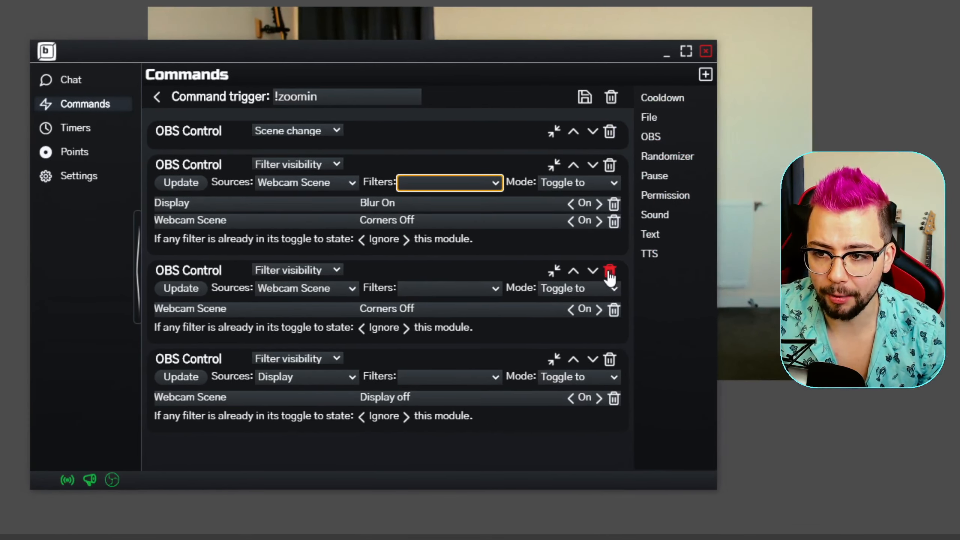
pyautogui.click(777, 316)
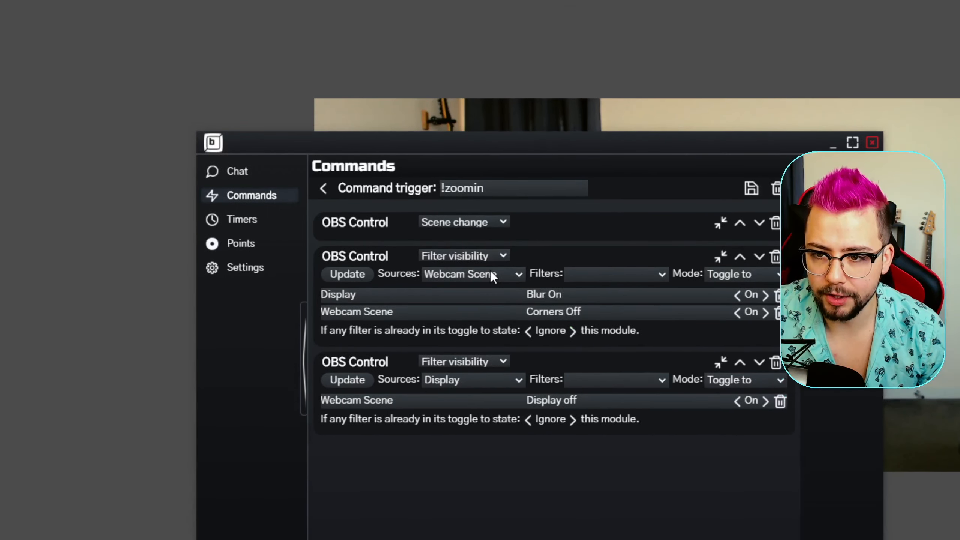
# Step: Add Display off to the same module, delete the separate Display off module, and save the !zoomin command
pyautogui.click(579, 273)
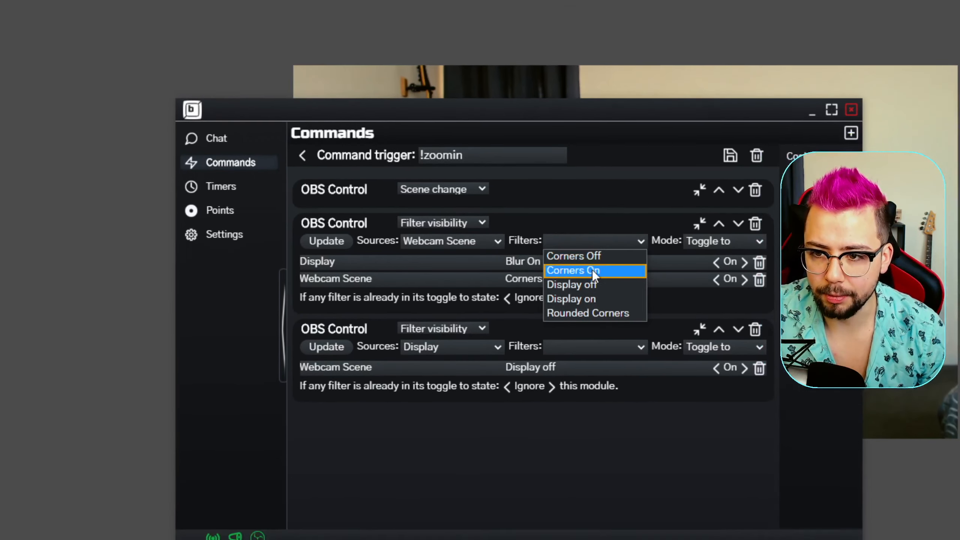
pyautogui.click(593, 274)
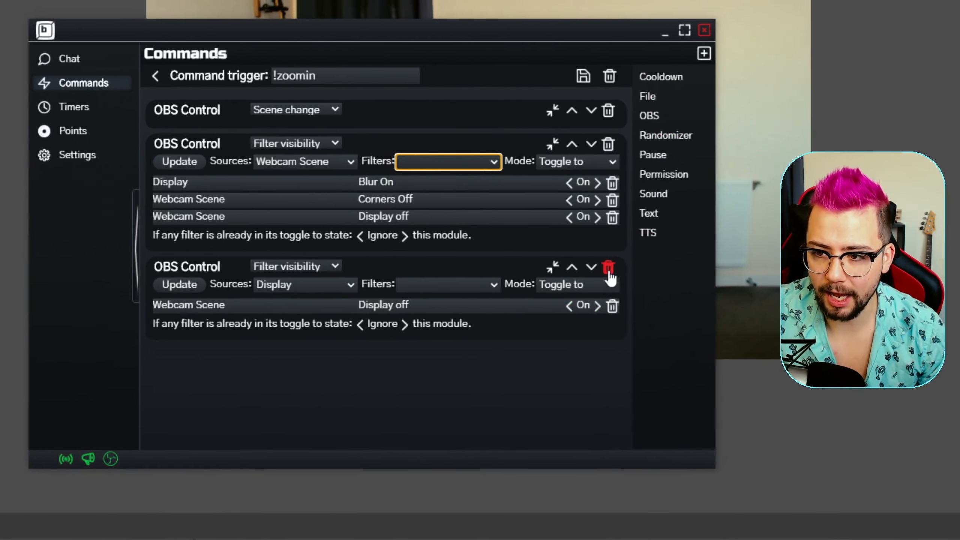
pyautogui.click(722, 258)
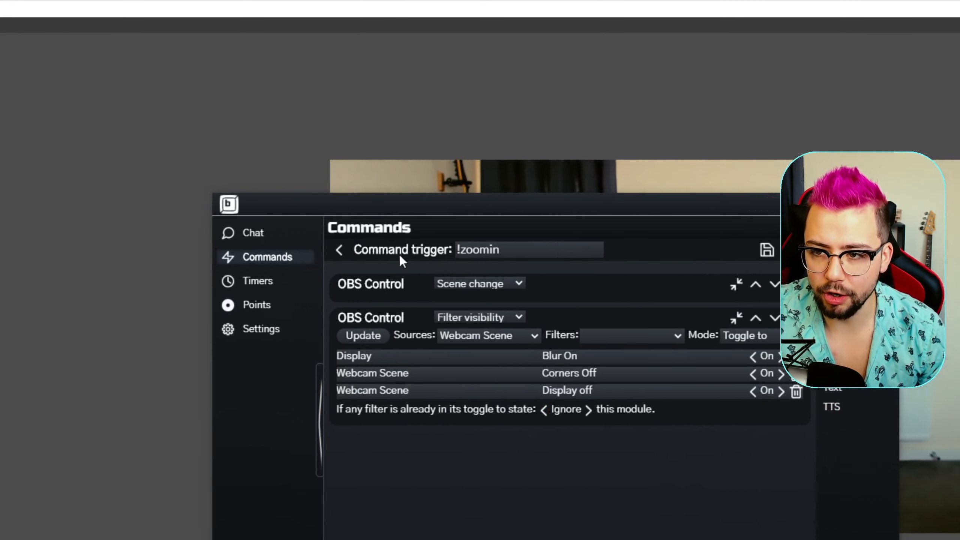
pyautogui.click(638, 253)
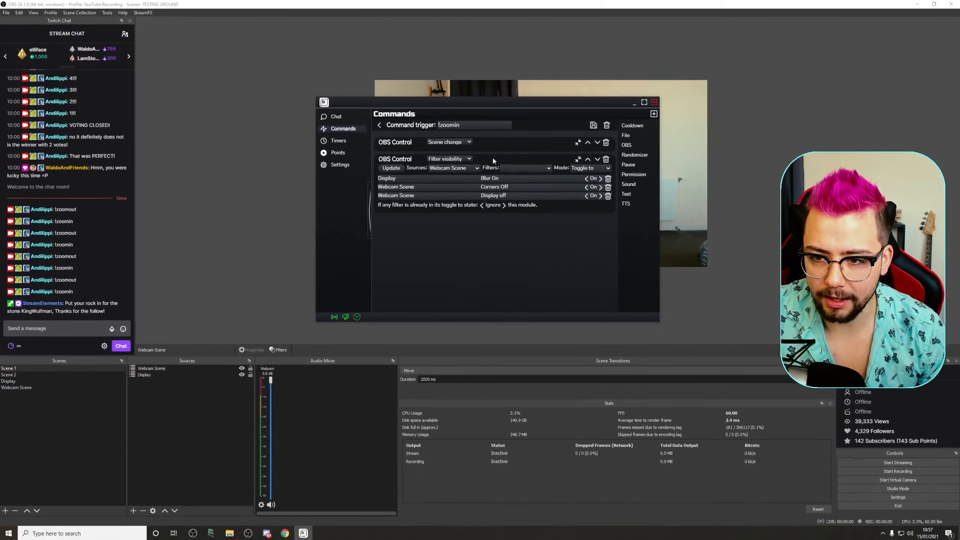
pyautogui.click(576, 160)
pyautogui.click(576, 159)
pyautogui.click(384, 124)
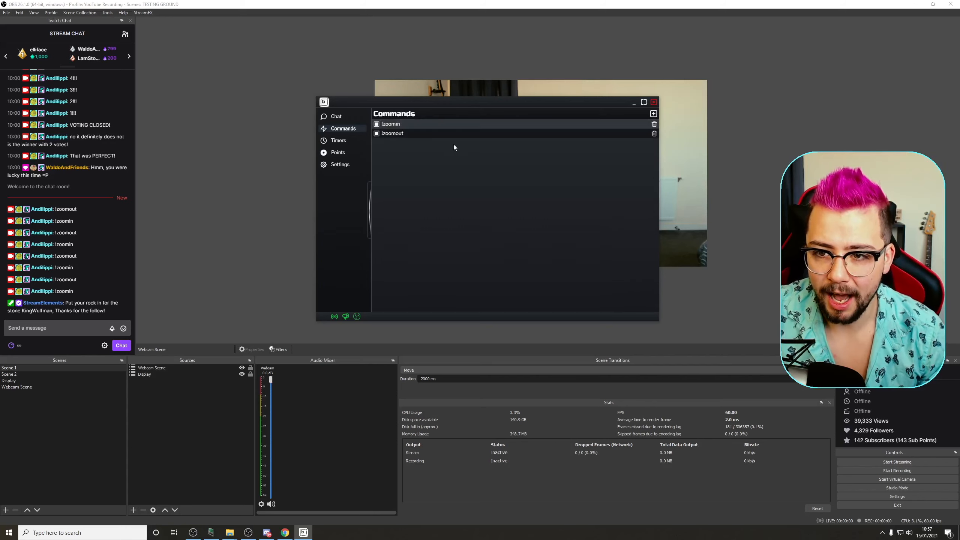
# Step: In !zoomout, add Corners On and Display on toggles to the Blur Off module, delete the separate modules, and save
pyautogui.click(430, 135)
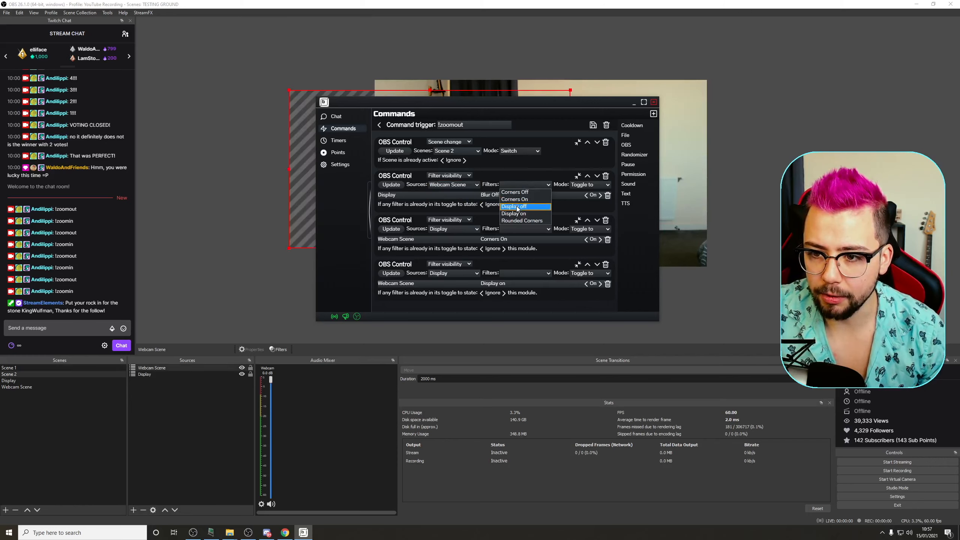
pyautogui.click(515, 199)
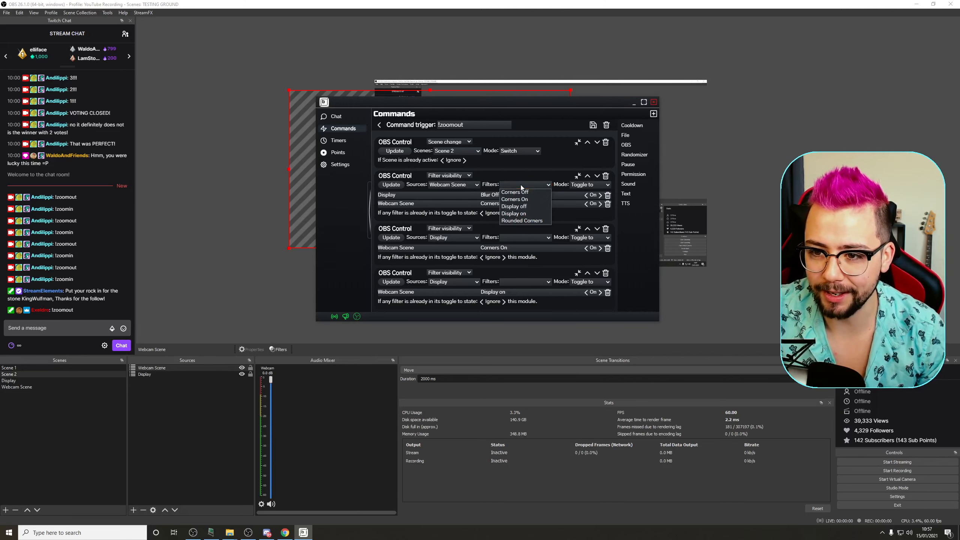
pyautogui.click(522, 213)
pyautogui.click(606, 237)
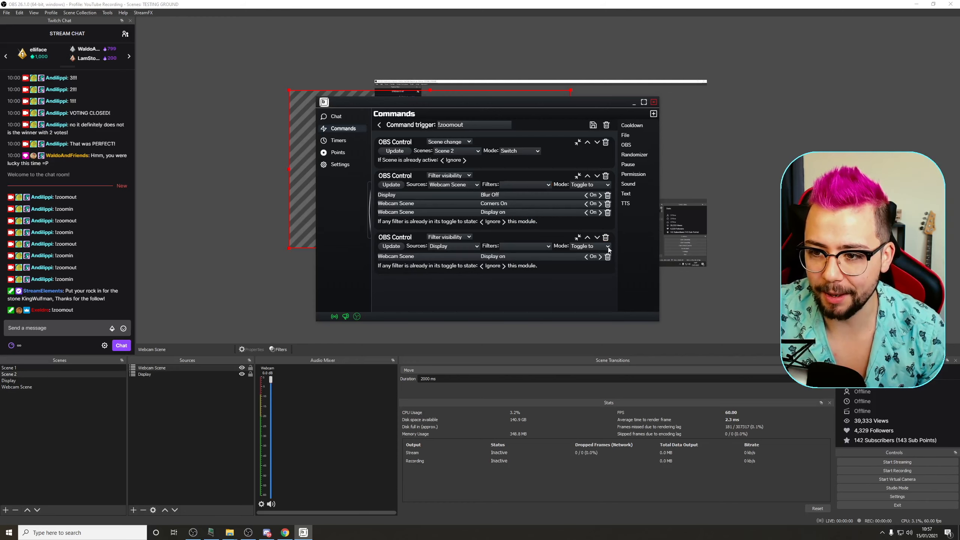
pyautogui.click(607, 237)
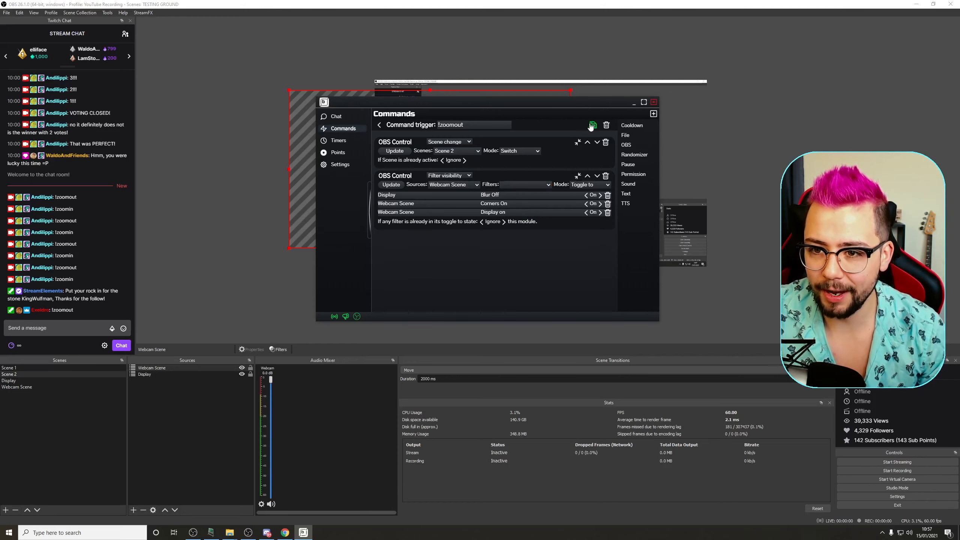
pyautogui.click(379, 127)
pyautogui.click(176, 267)
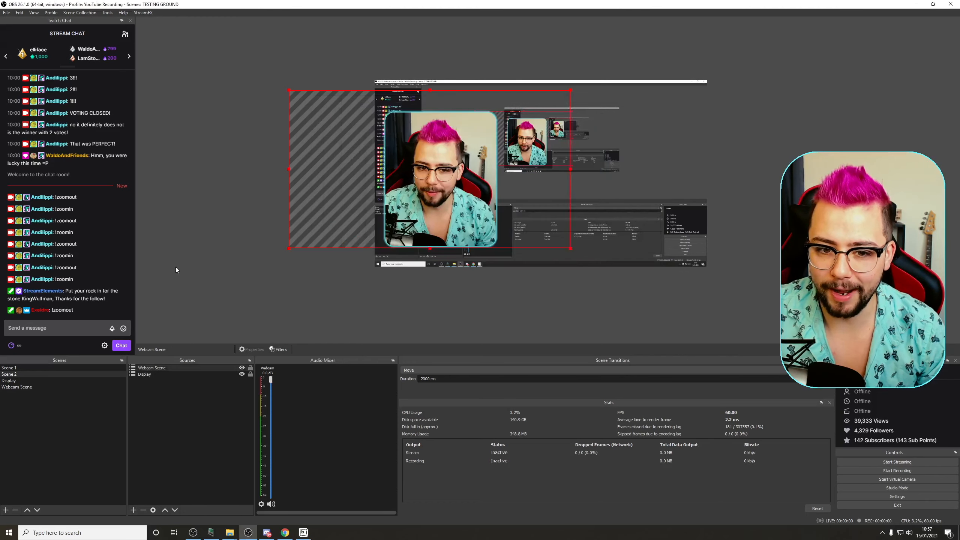
# Step: Send !zoomin in chat to test the combined filter toggles
pyautogui.click(44, 330)
pyautogui.click(479, 127)
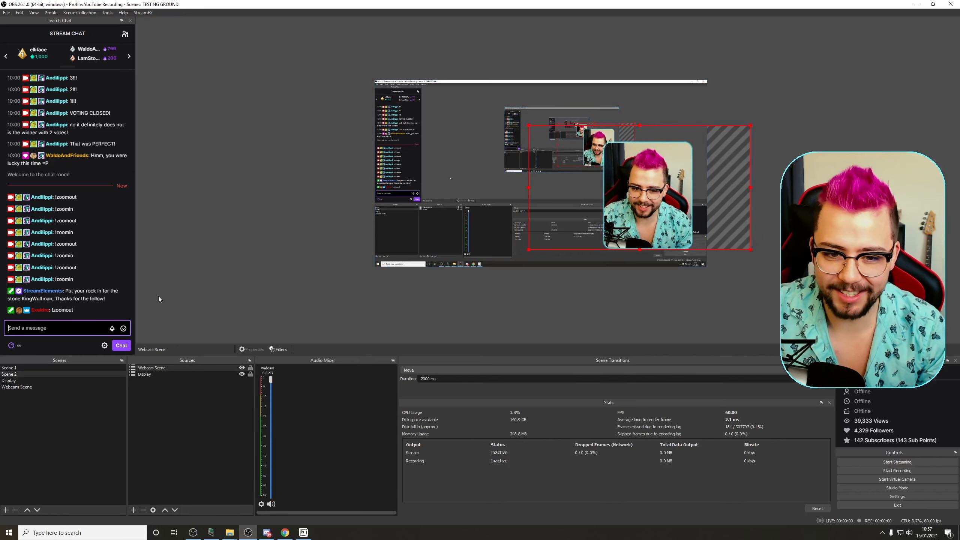
pyautogui.write('!zoomin')
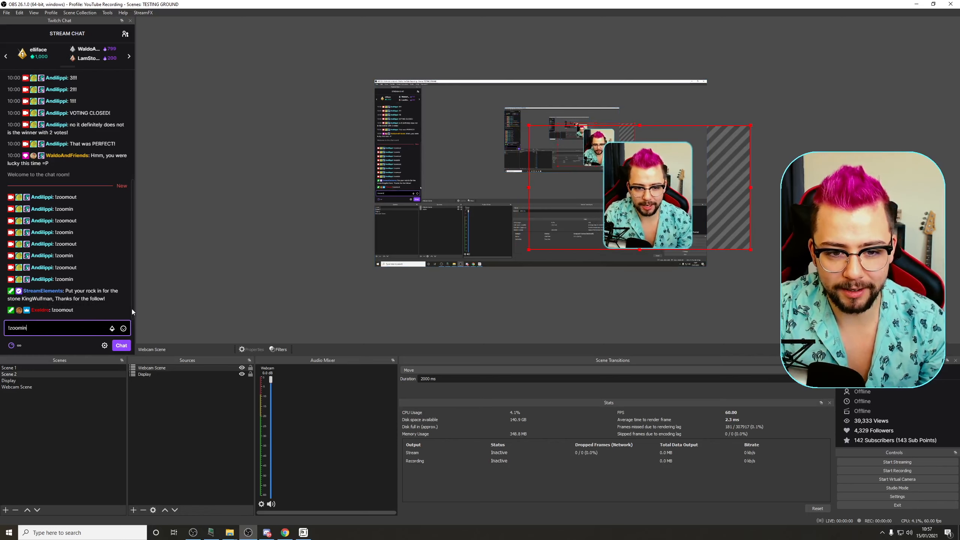
pyautogui.press('Return')
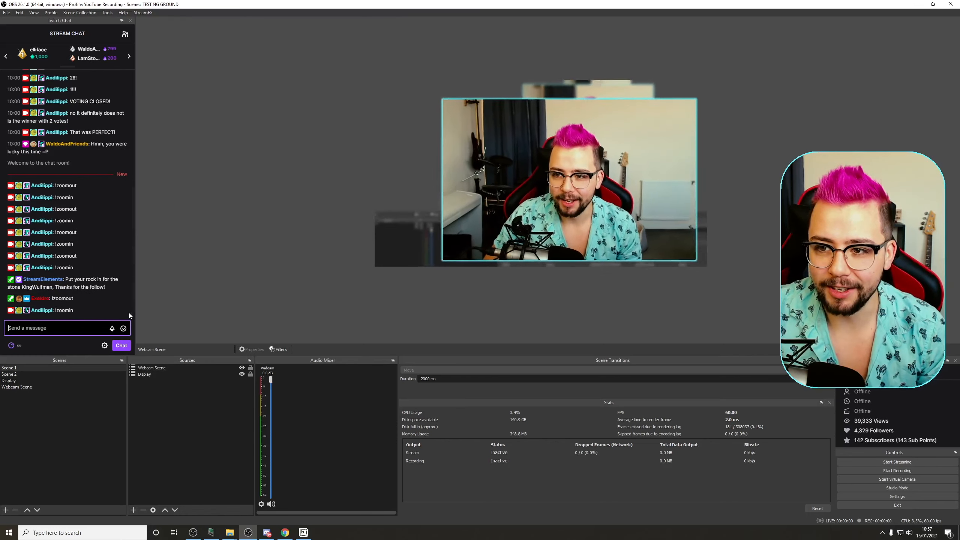